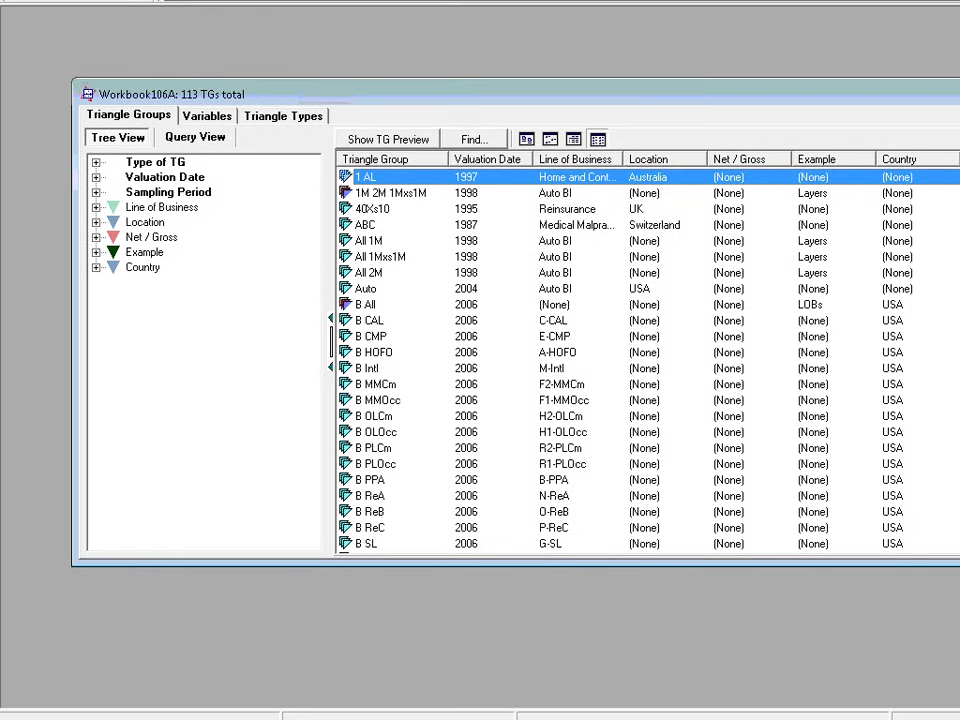
- Open the update notes for 10.5 users and look up the Datasets View topic
key(alt+h)
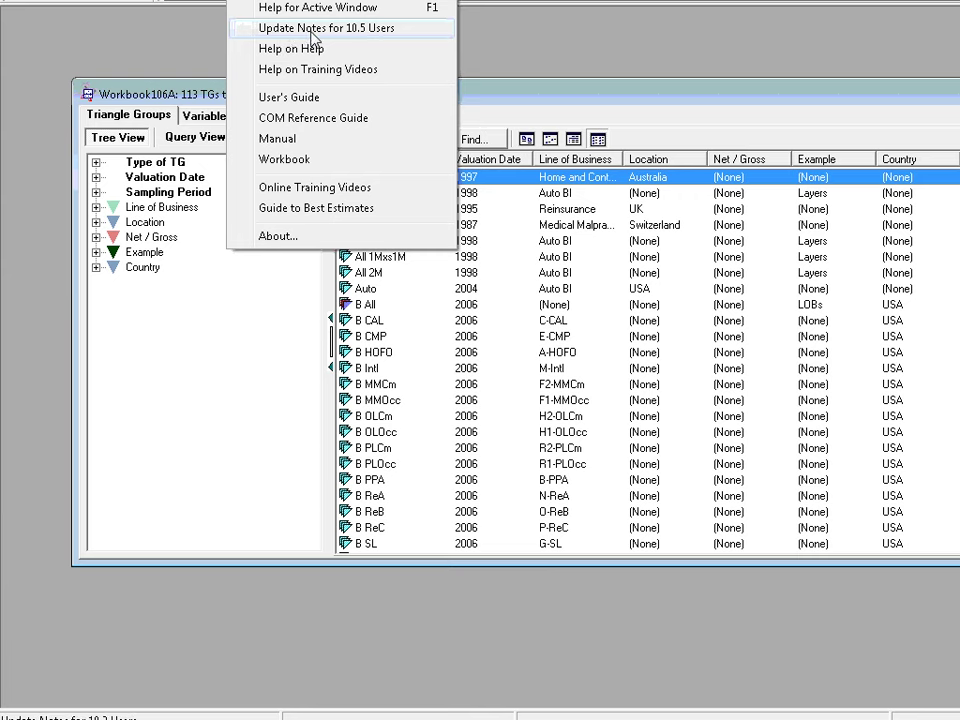
click(384, 34)
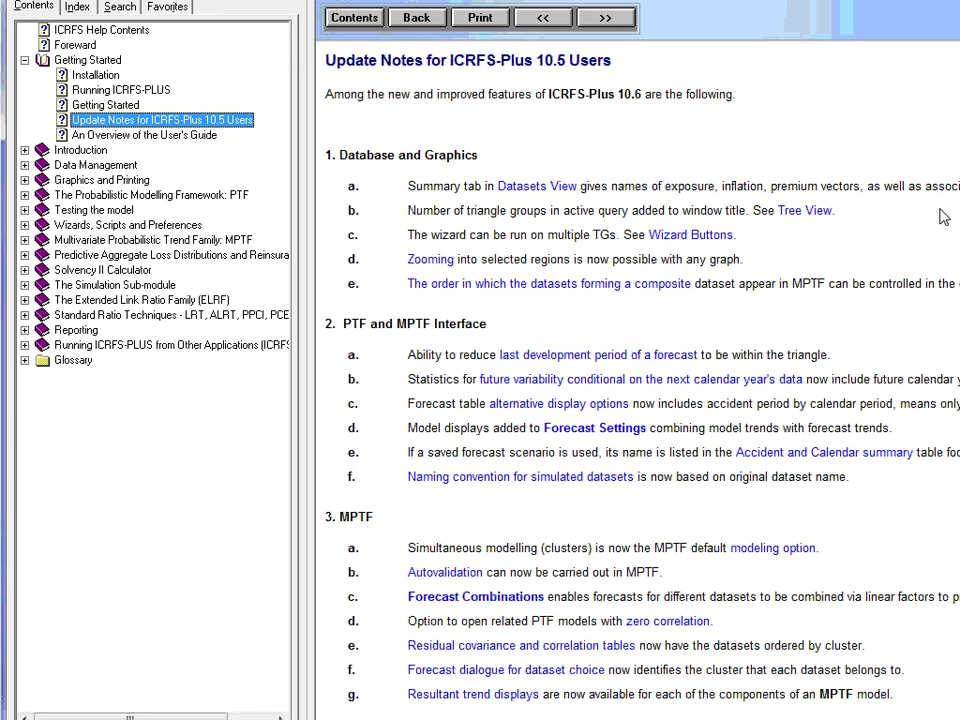
click(548, 190)
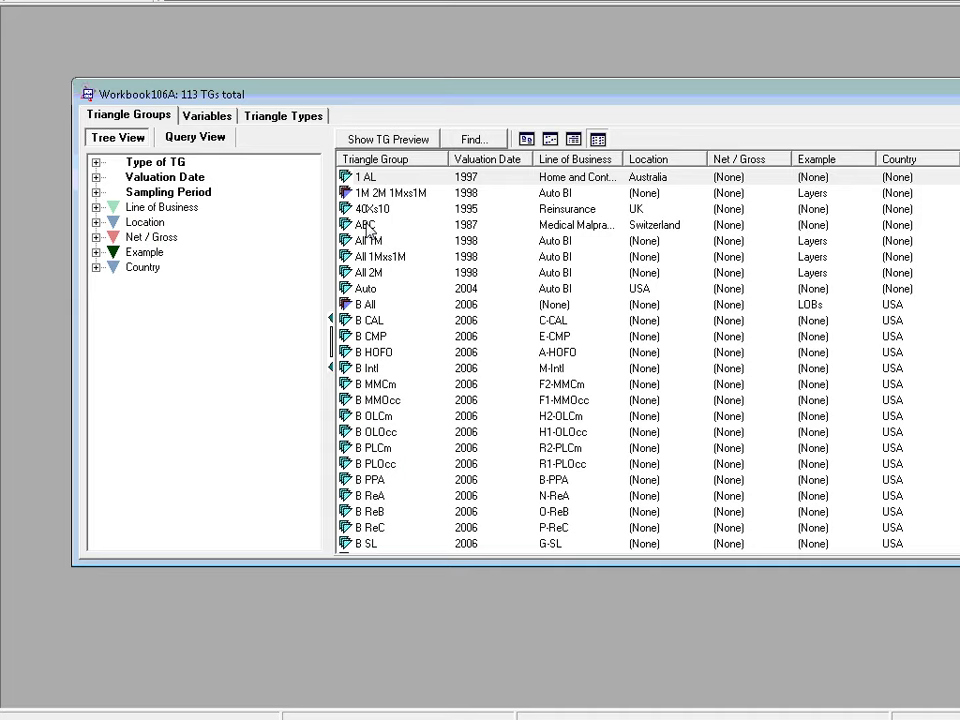
- Review the triangle, selected exposures and summary of the PL(I) dataset in triangle group ABC, check the group's dataset list, and close the group
double_click(366, 226)
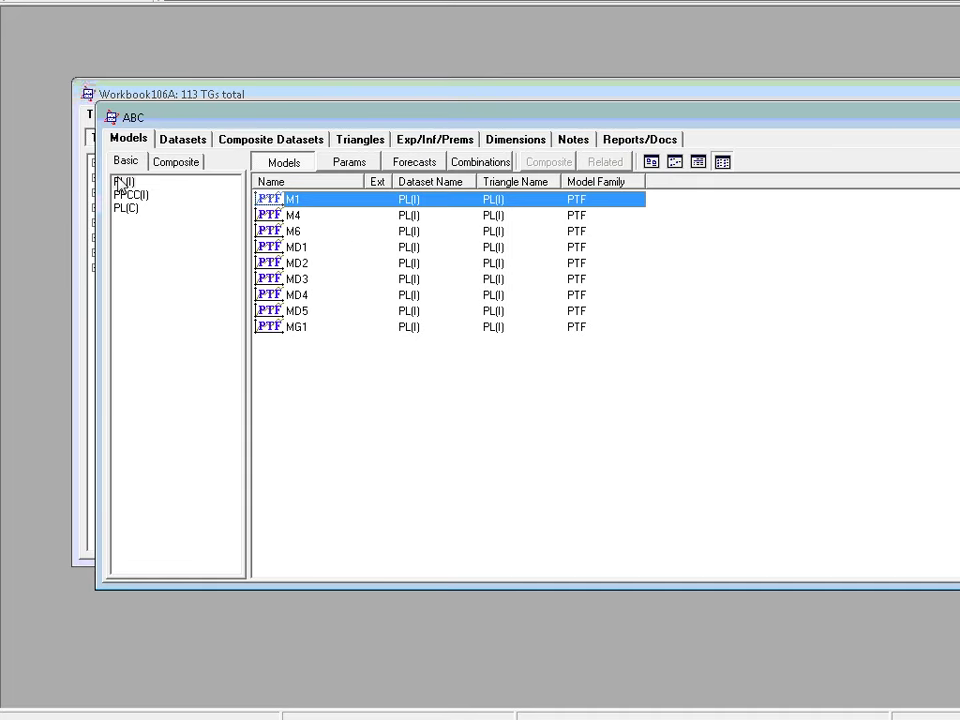
double_click(118, 183)
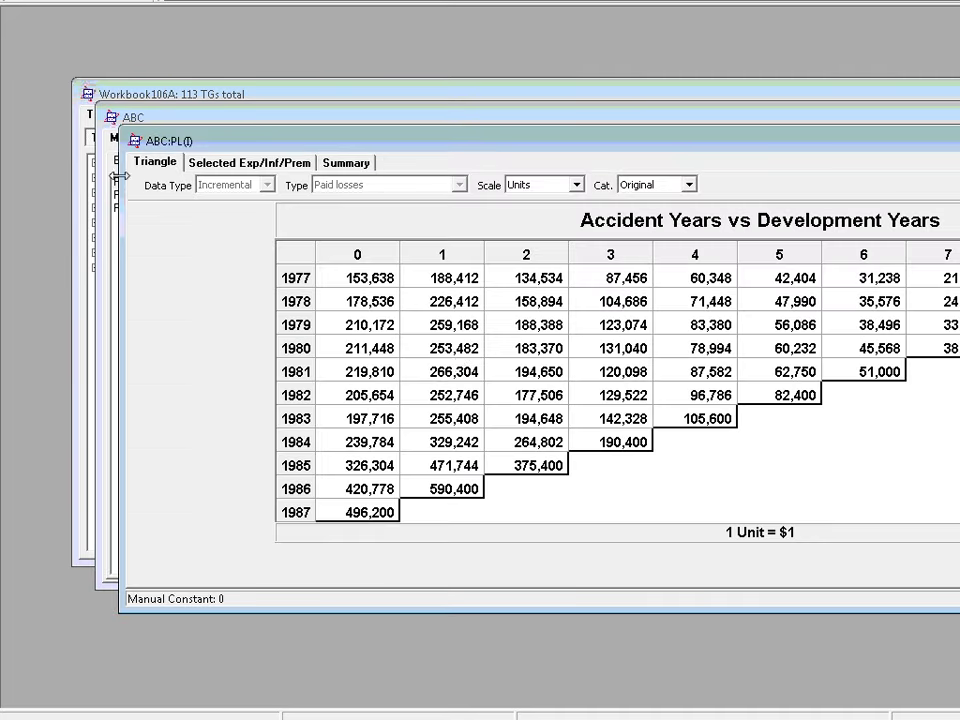
click(234, 165)
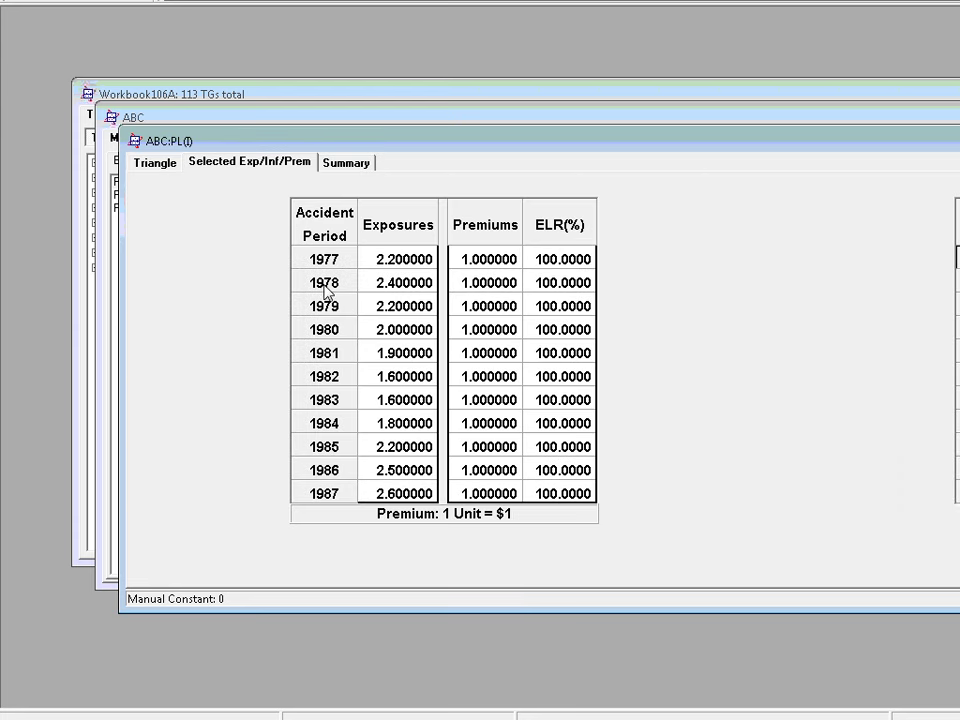
click(367, 168)
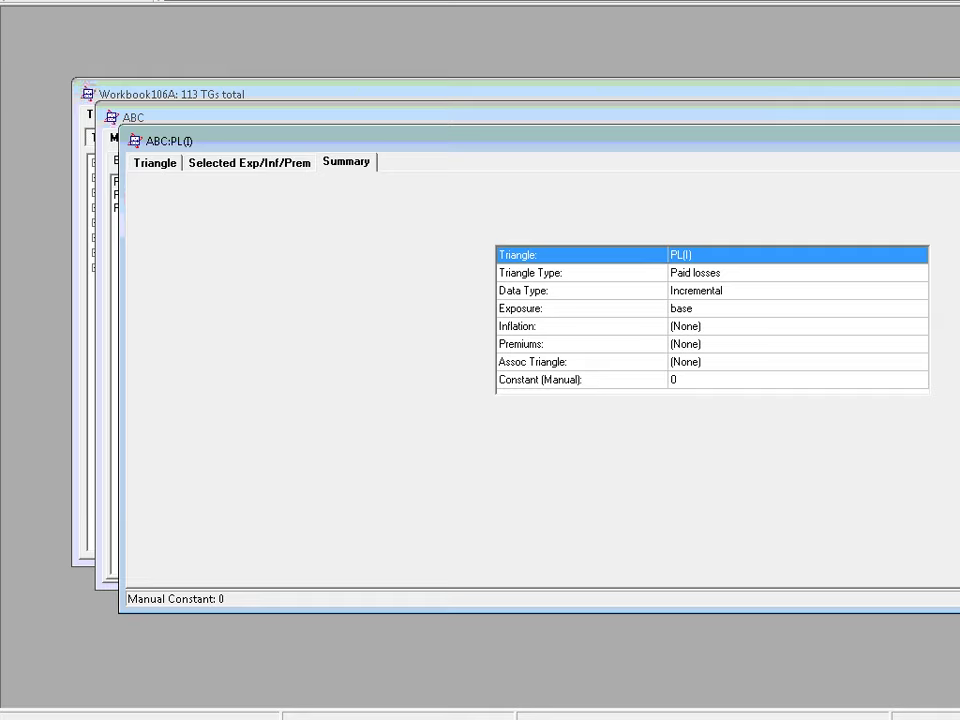
key(ctrl+F4)
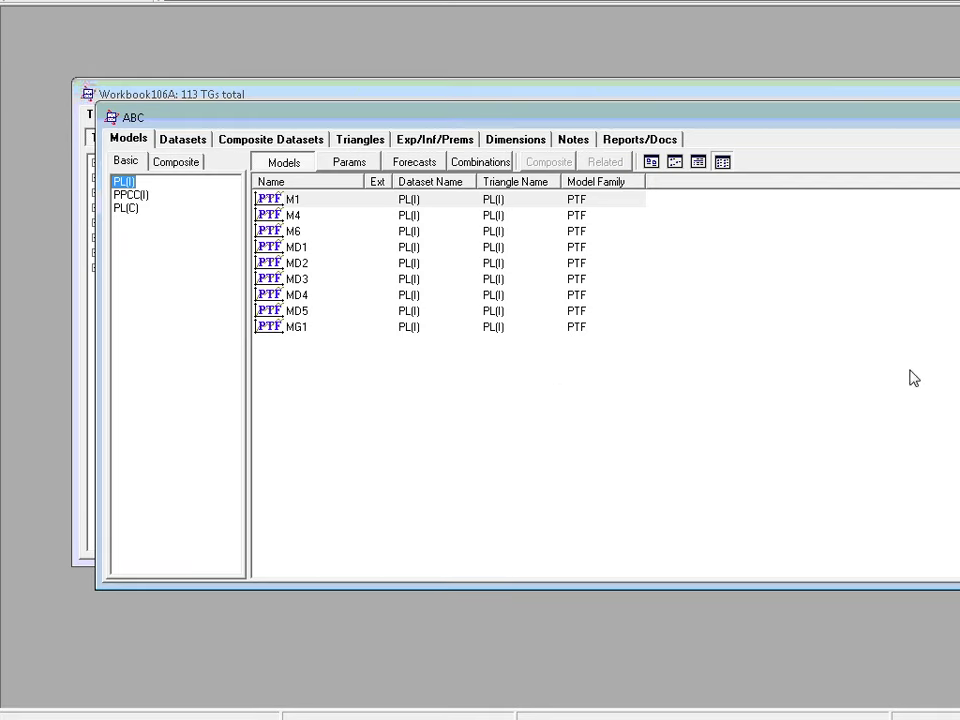
click(190, 140)
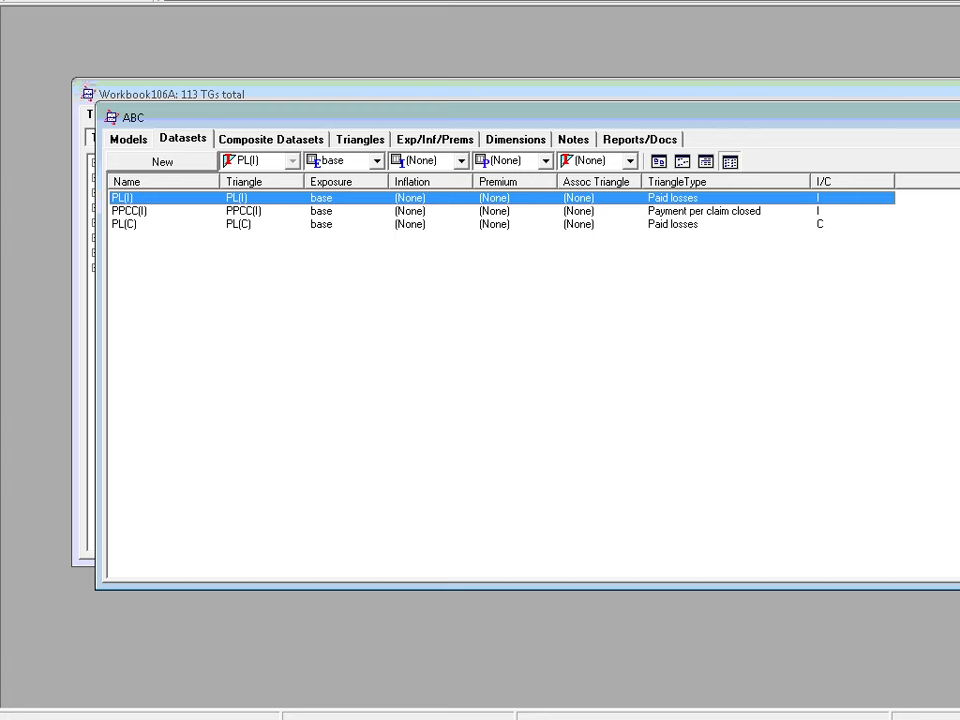
key(ctrl+F4)
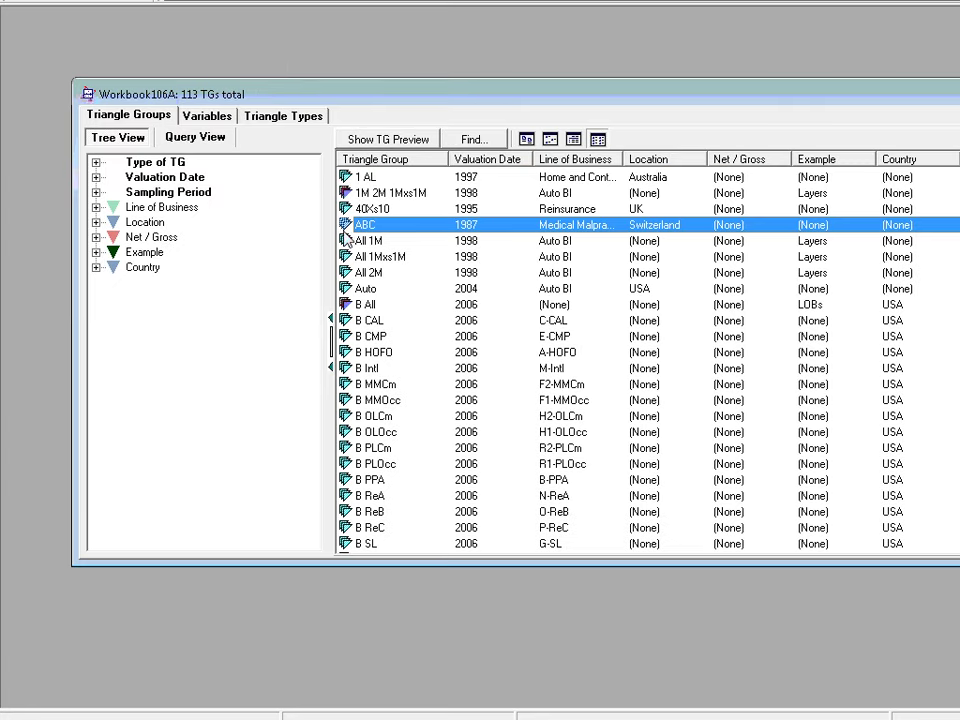
- Return to the update notes for 10.5 users and look up the Wizard Buttons topic
click(245, 1)
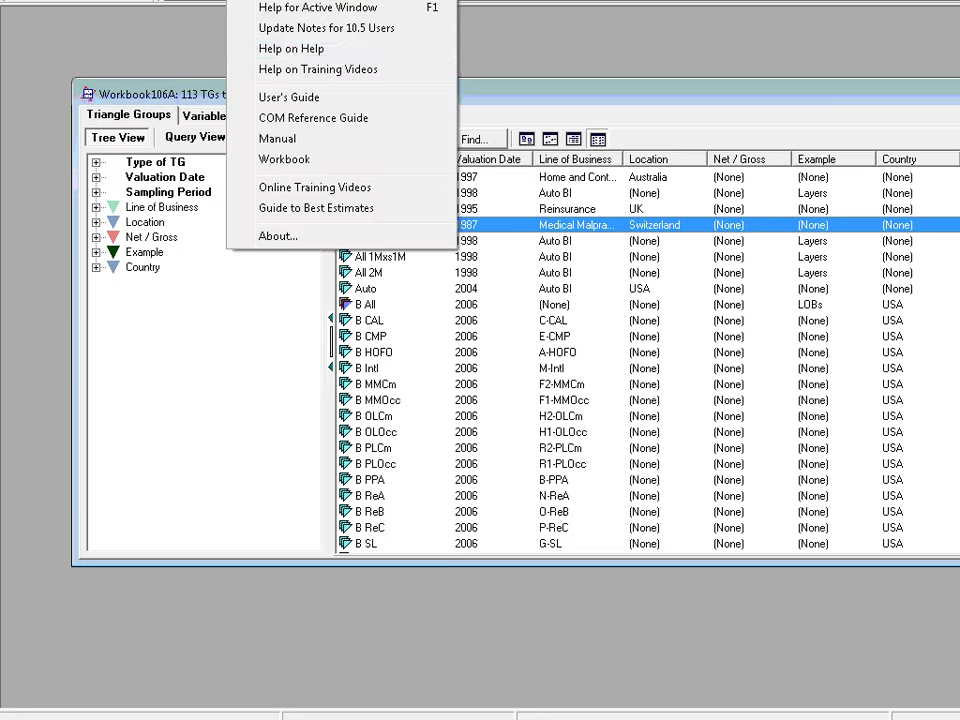
click(374, 30)
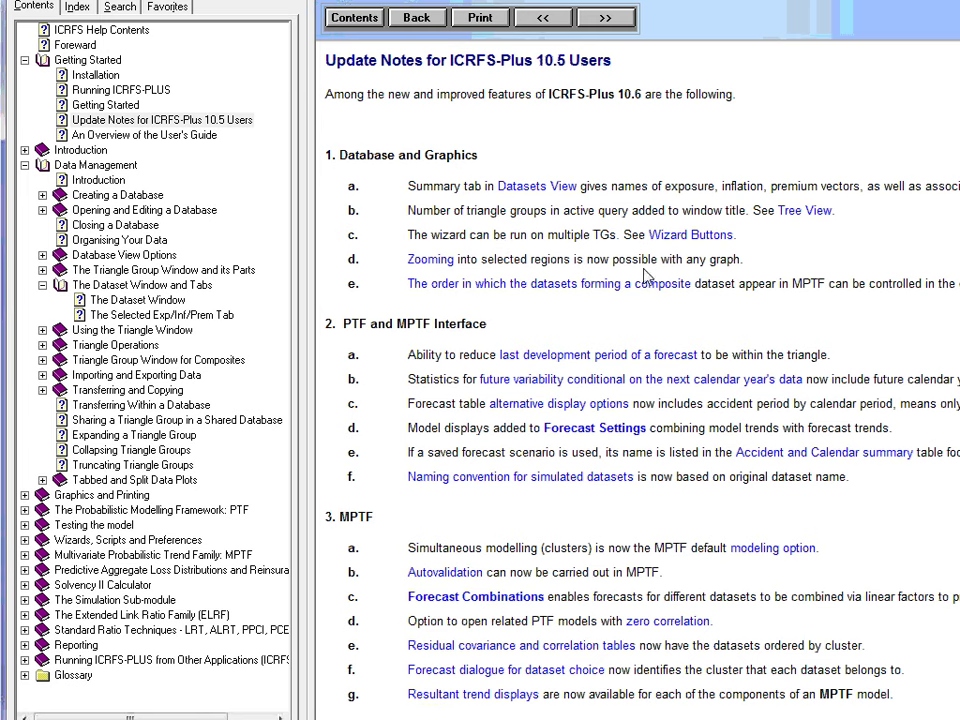
click(707, 245)
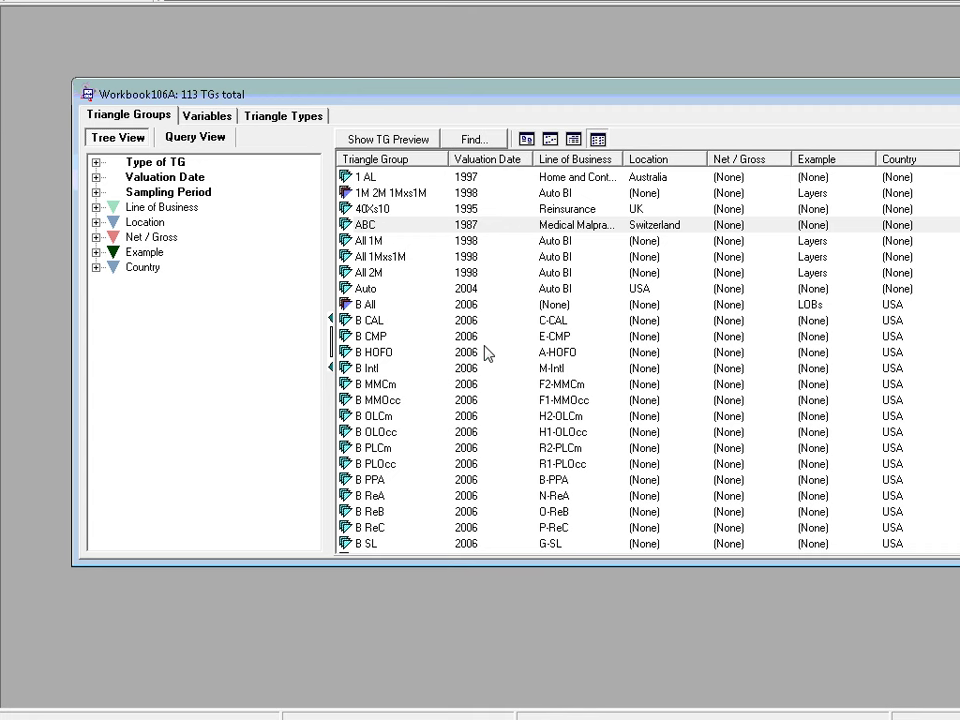
- Run the wizard on triangle groups All 1M, All 2M and Auto together for the Paid losses triangle type
click(366, 240)
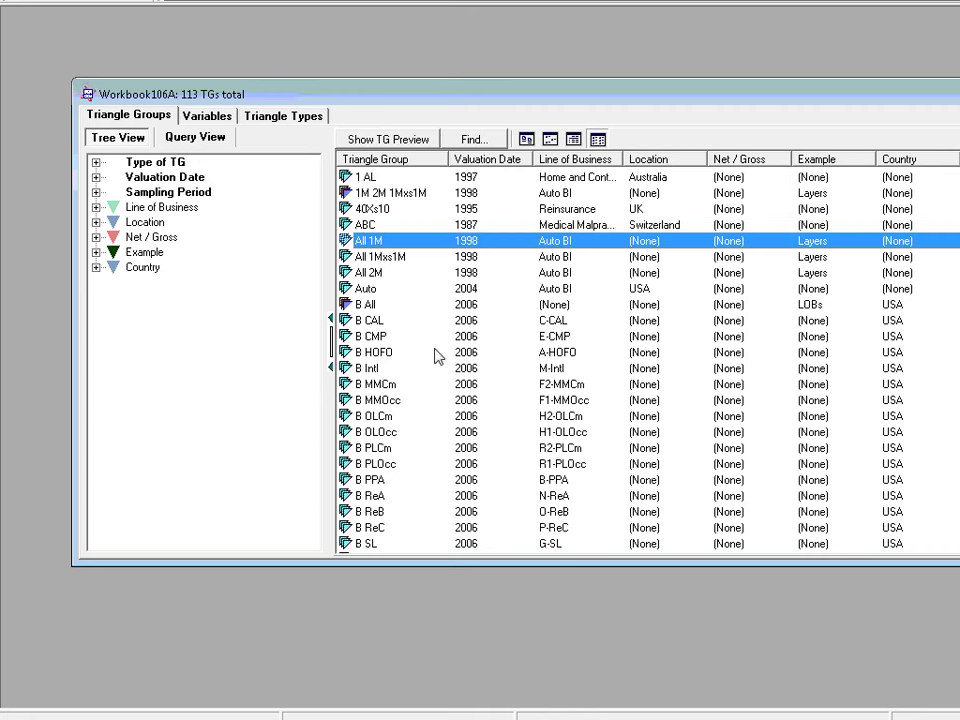
ctrl+click(375, 273)
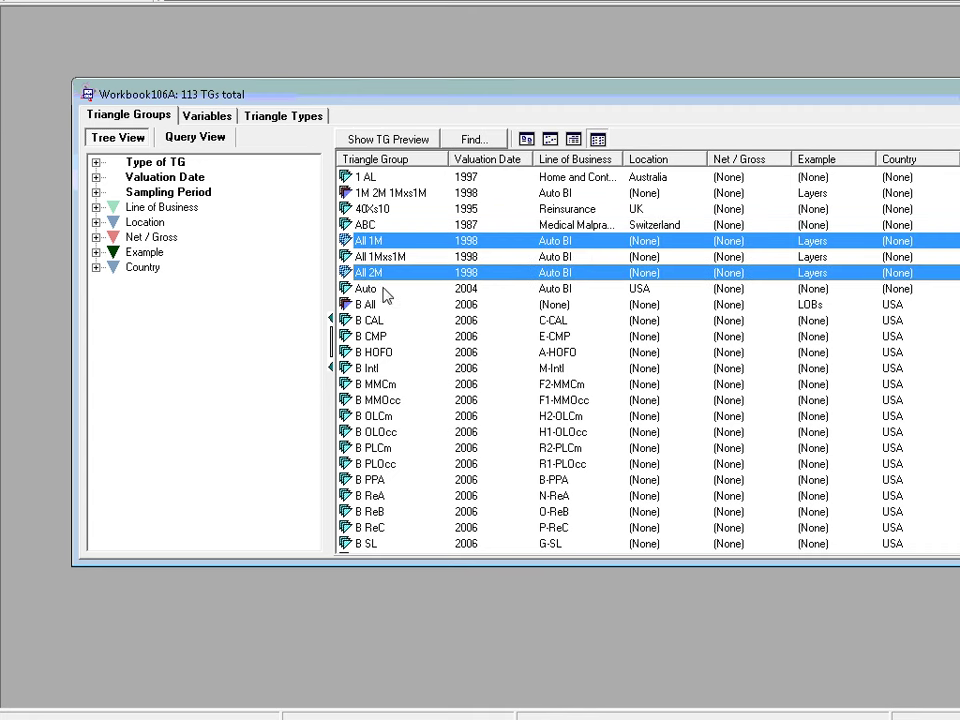
ctrl+click(386, 289)
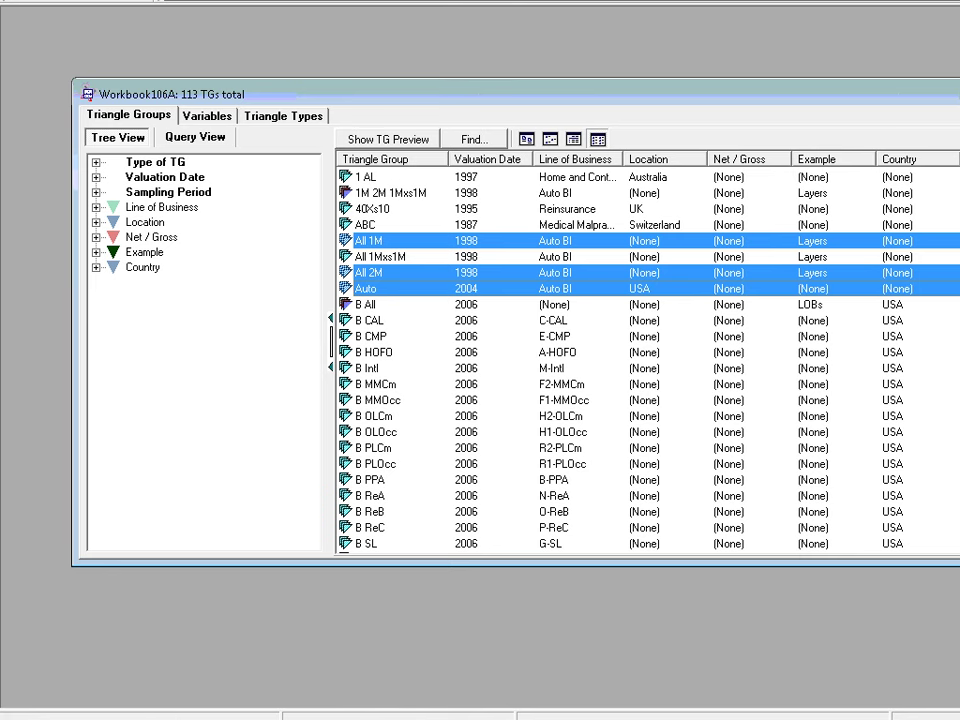
right_click(378, 243)
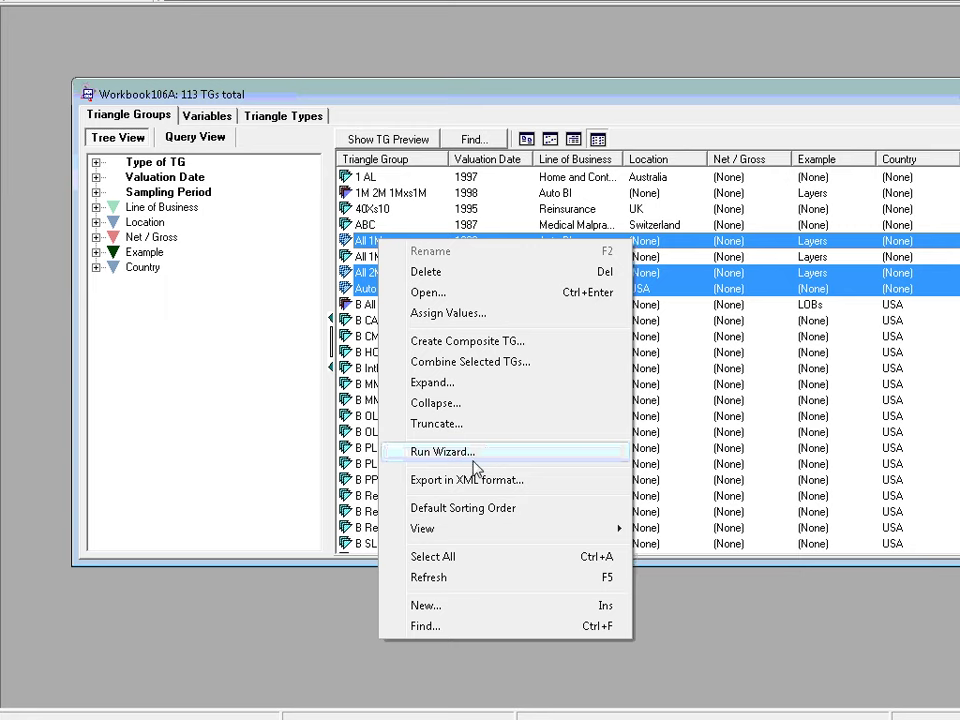
click(420, 452)
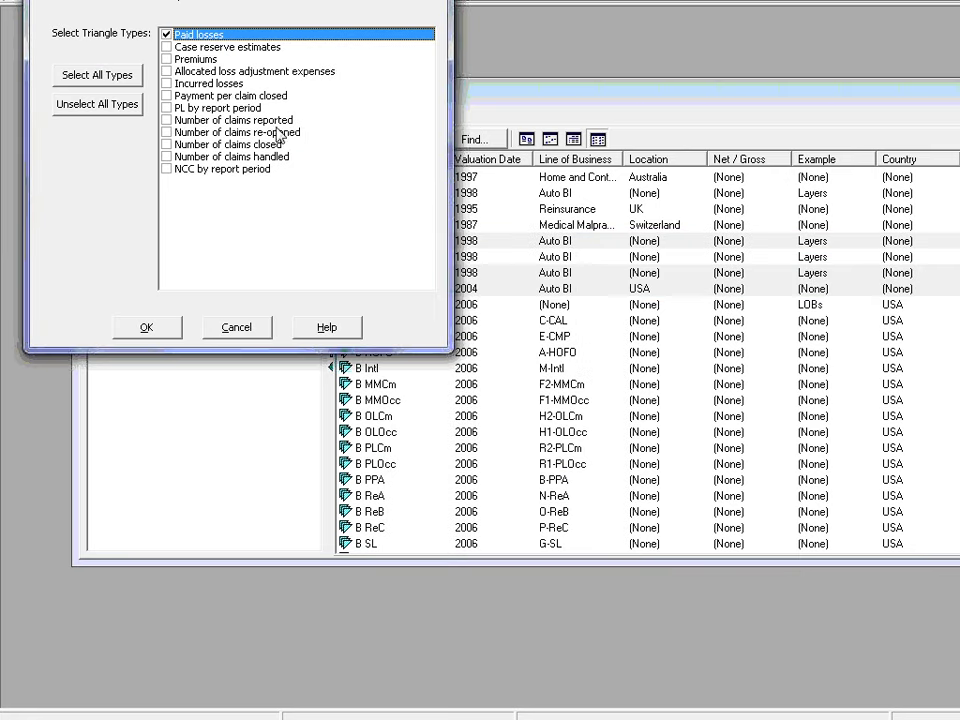
drag(206, 0, 906, 101)
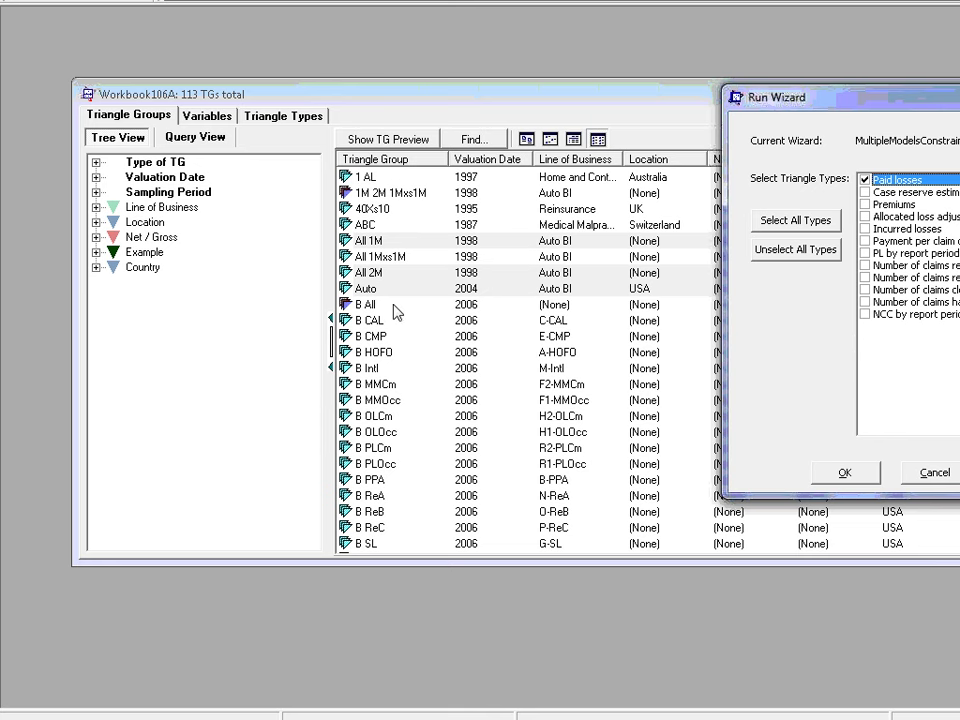
click(845, 474)
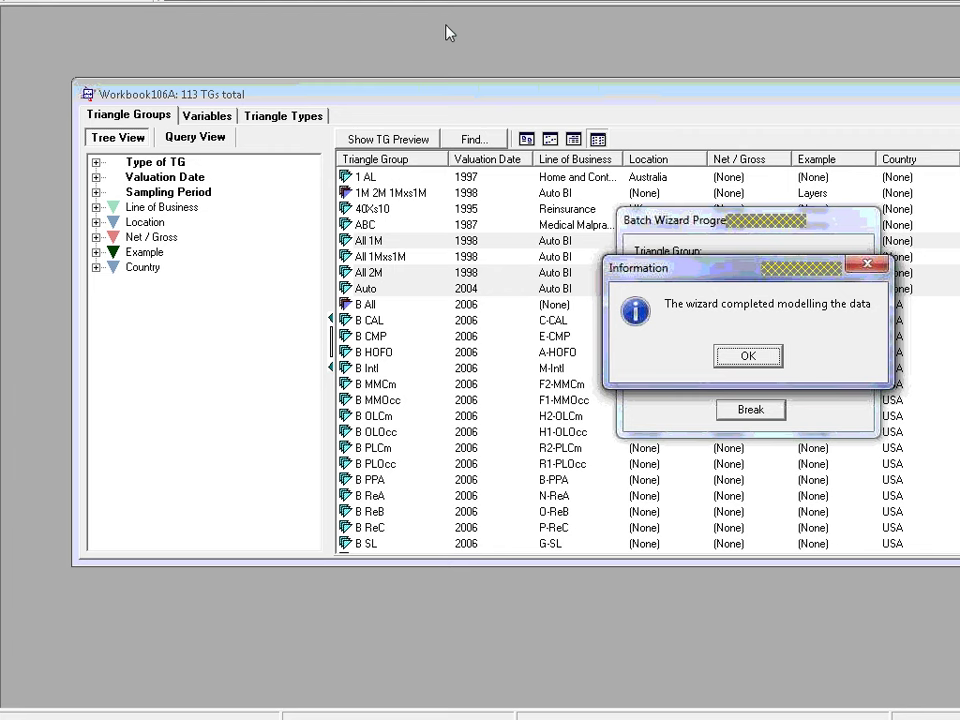
click(718, 358)
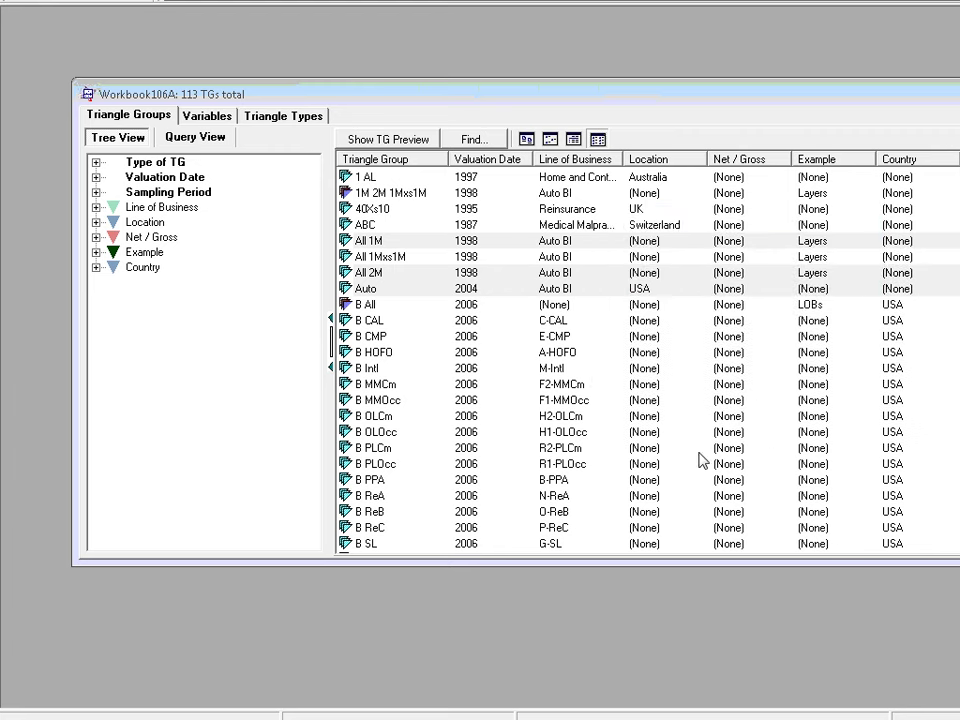
- Open model M4 of the PL(I) dataset in triangle group All 1M to inspect its residual plots, and close all triangle groups
click(366, 246)
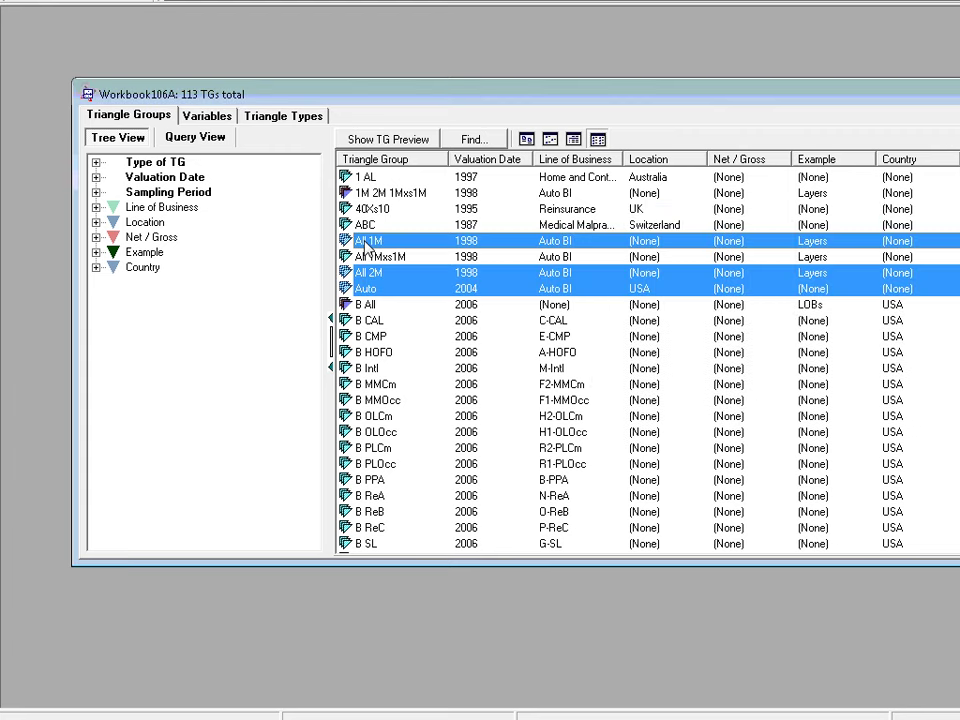
double_click(366, 246)
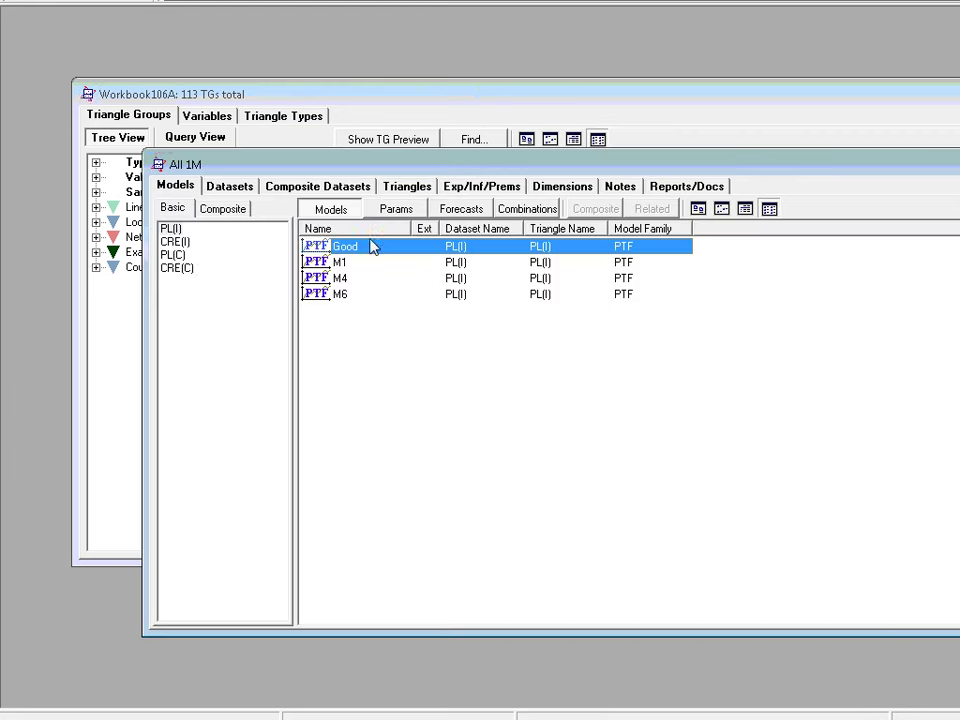
click(170, 230)
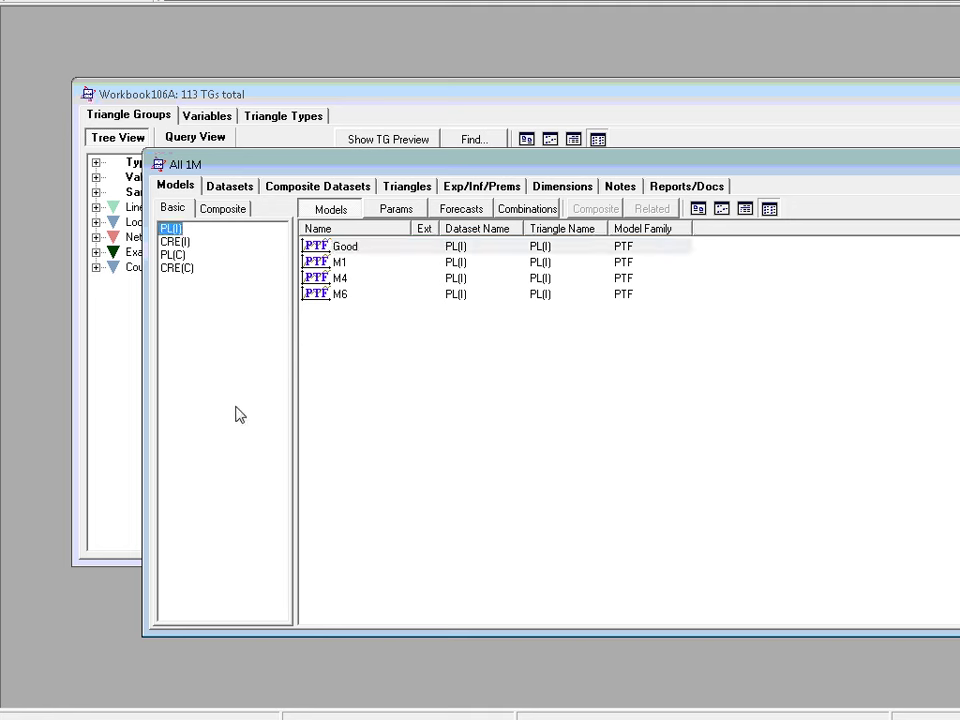
click(186, 244)
double_click(340, 277)
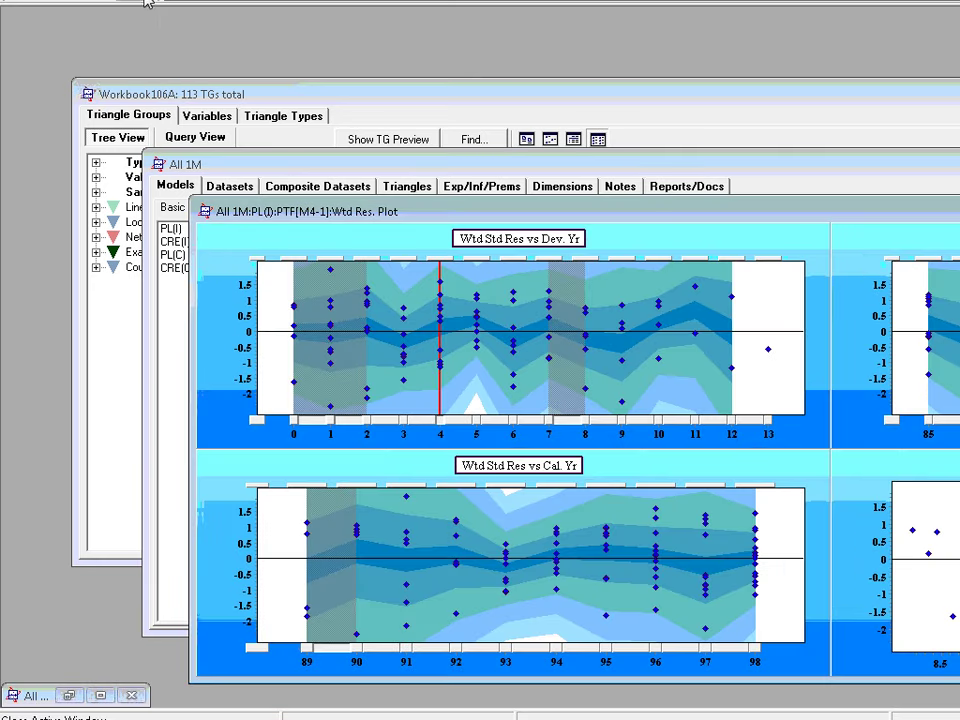
click(147, 2)
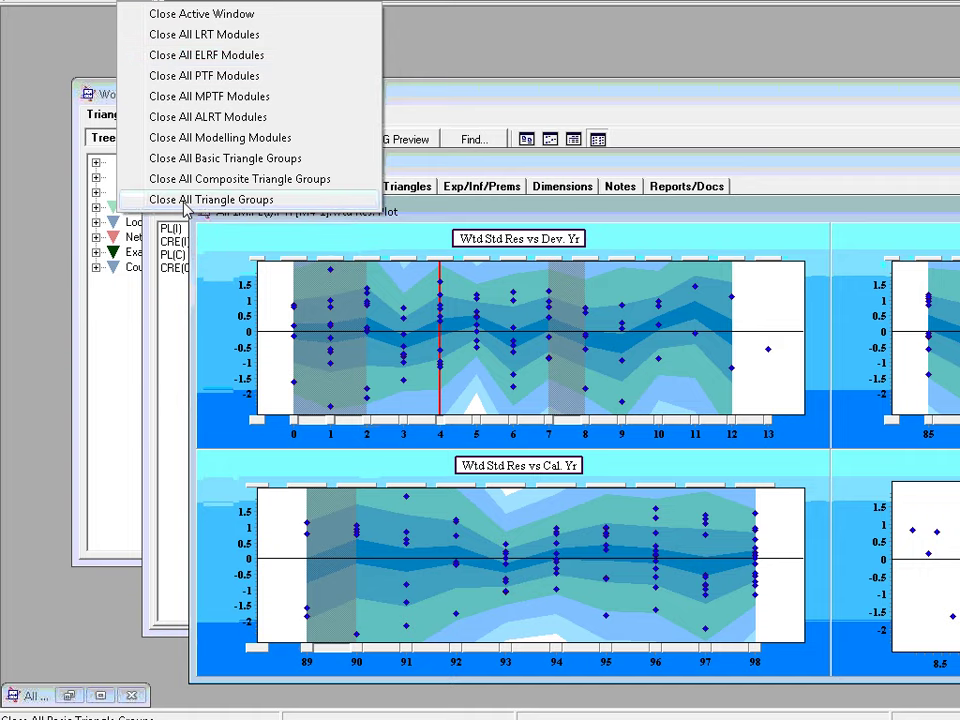
click(185, 203)
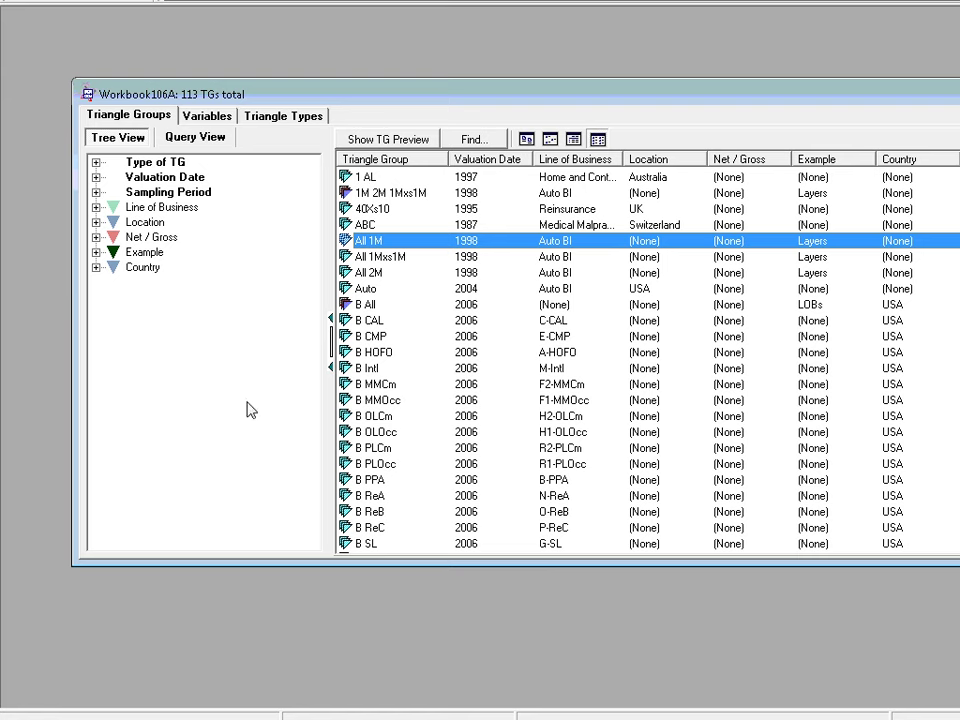
- Read through the Forecast Combinations topic linked from the MPTF section of the update notes for 10.5 users
click(246, 1)
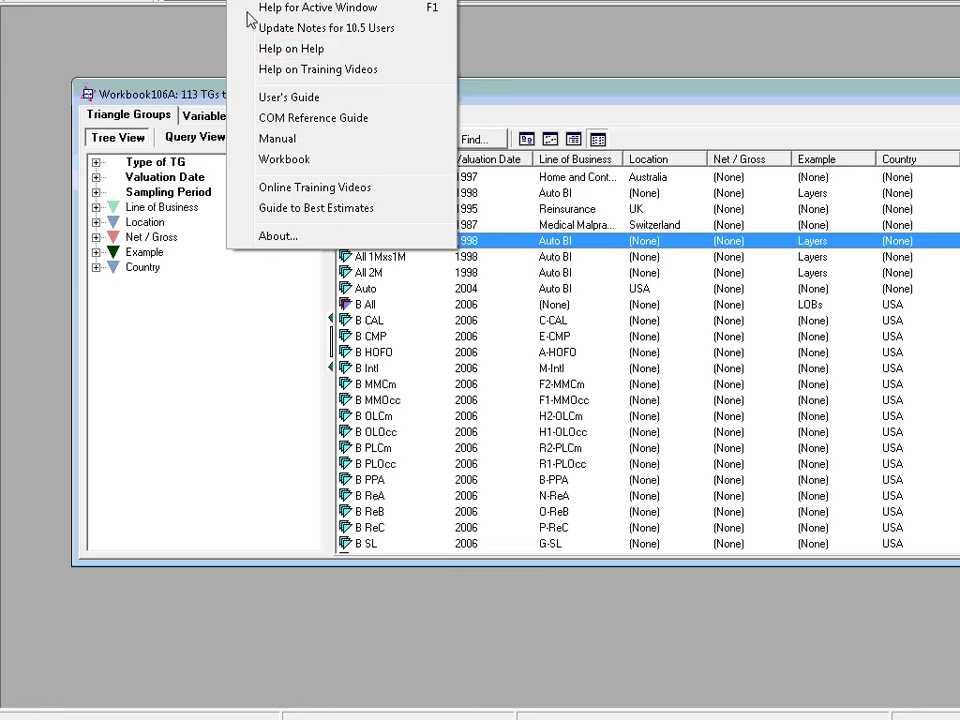
click(331, 37)
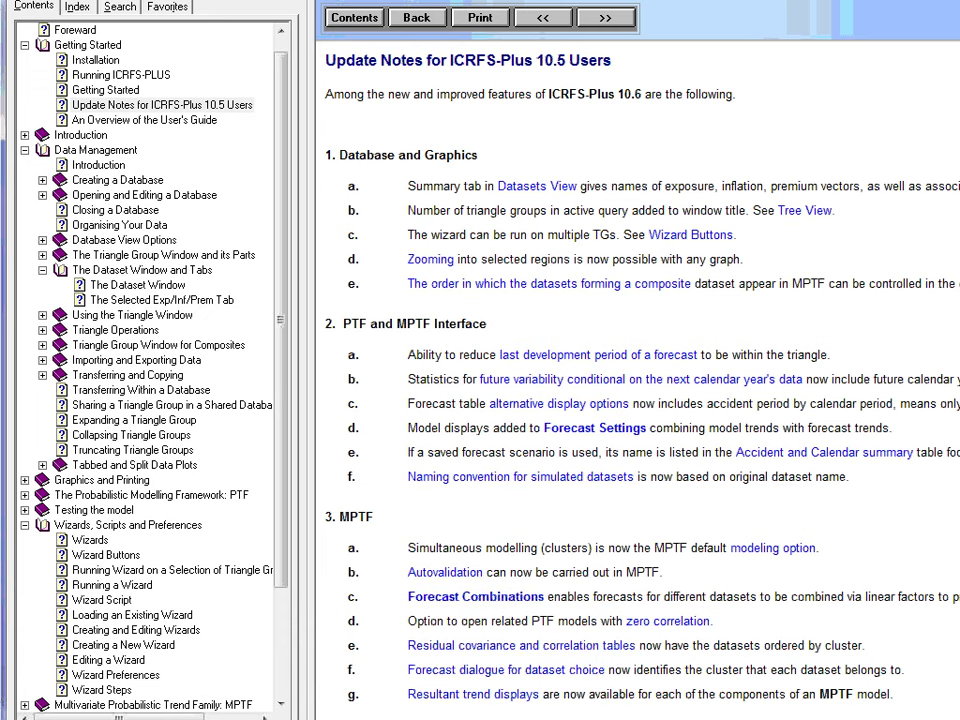
scroll(377, 514, down, 7)
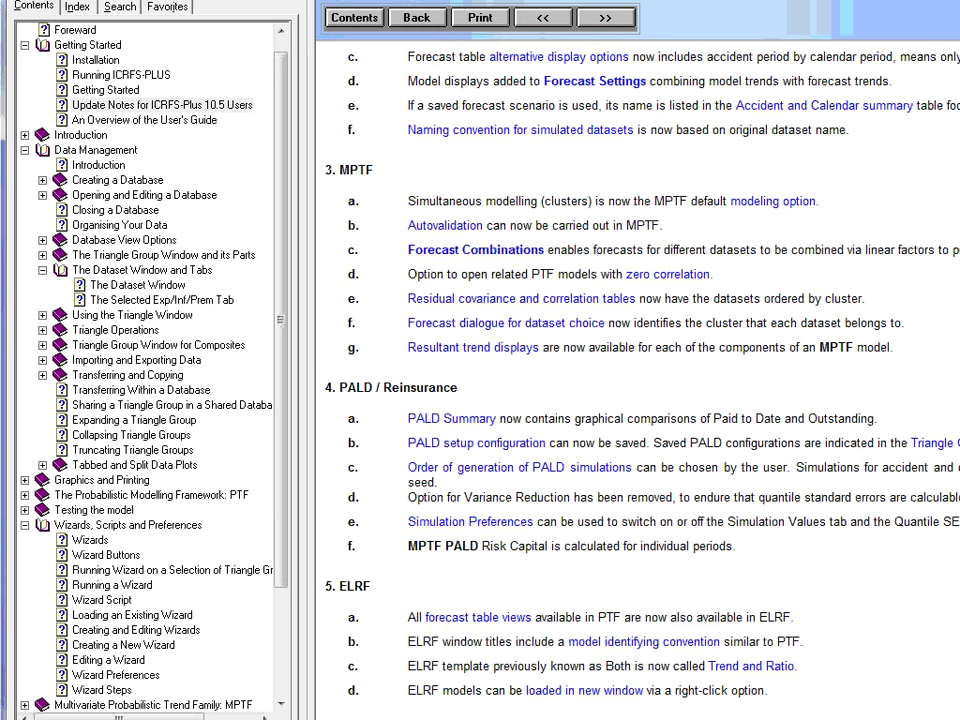
click(448, 257)
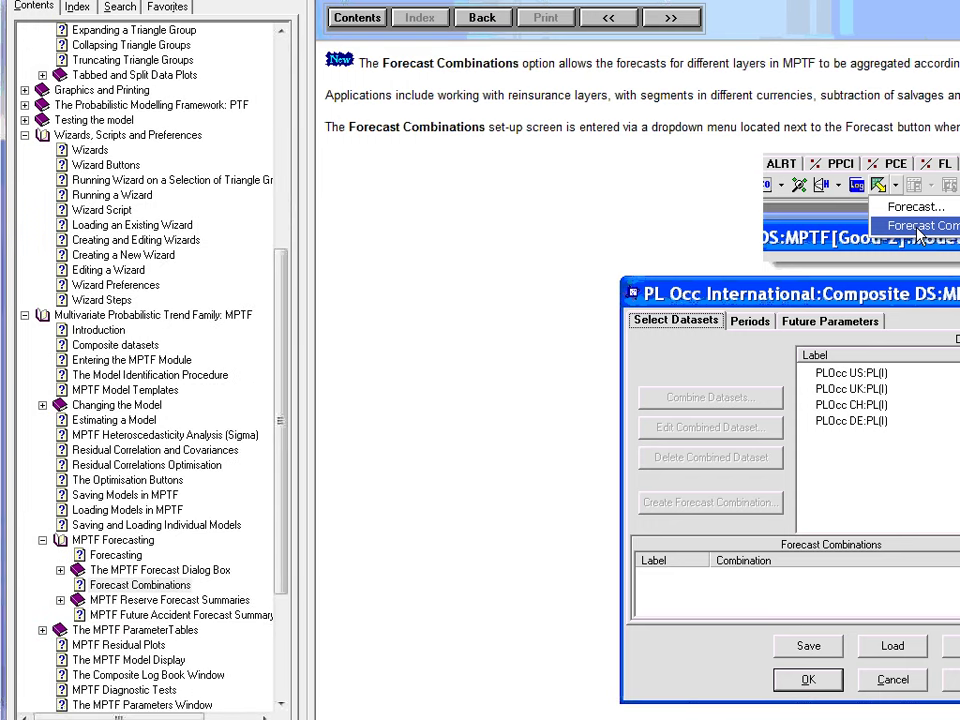
scroll(640, 380, down, 20)
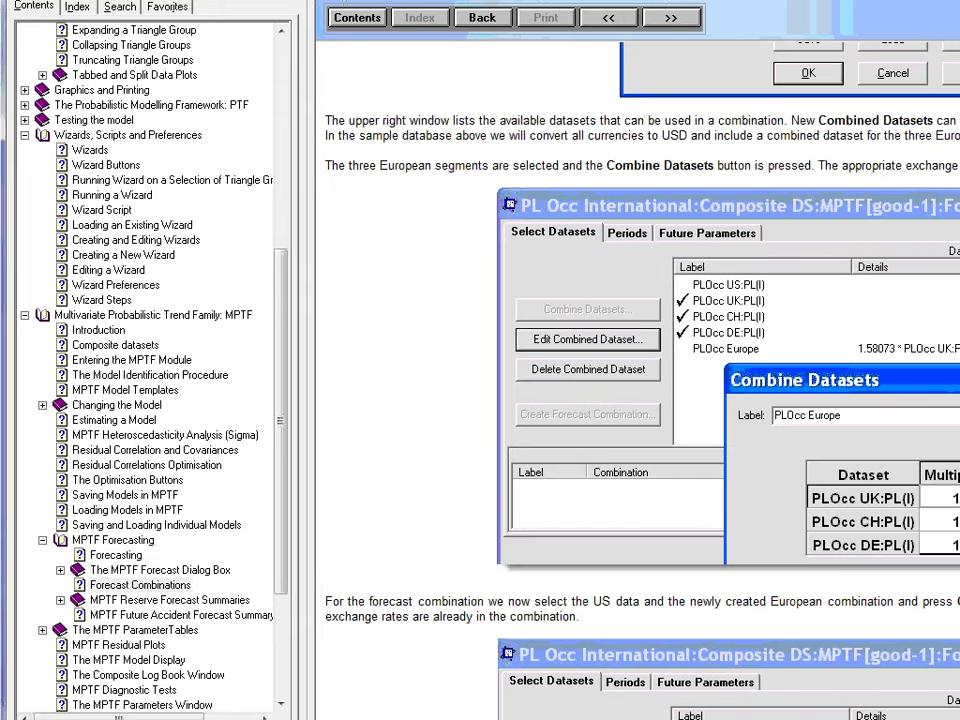
scroll(640, 380, down, 10)
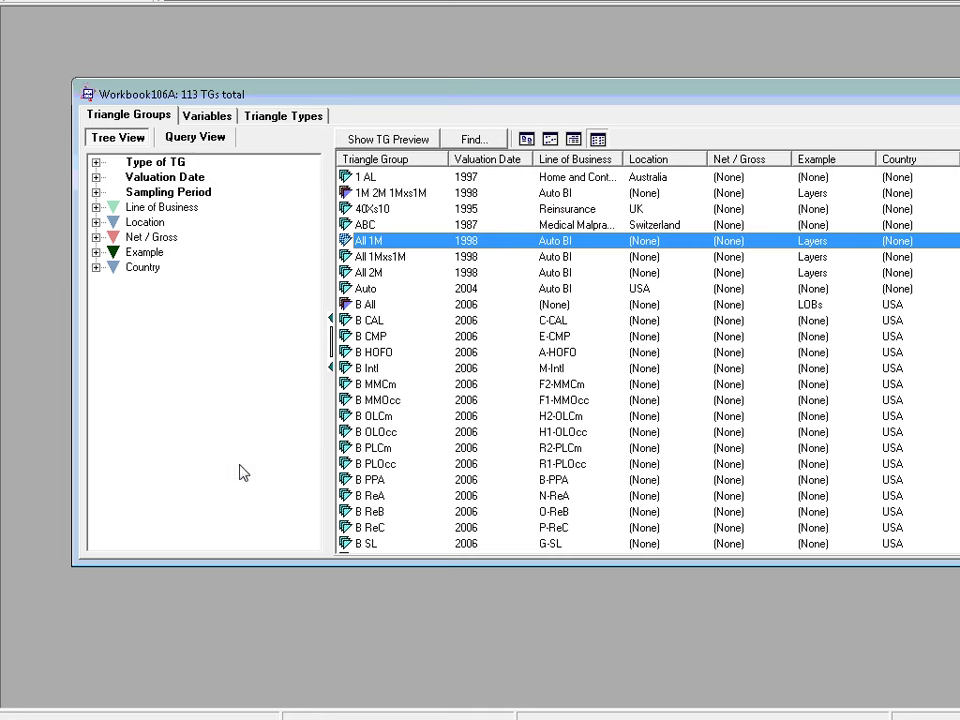
- Filter the triangle group list by type of TG to show only Composite groups
click(96, 163)
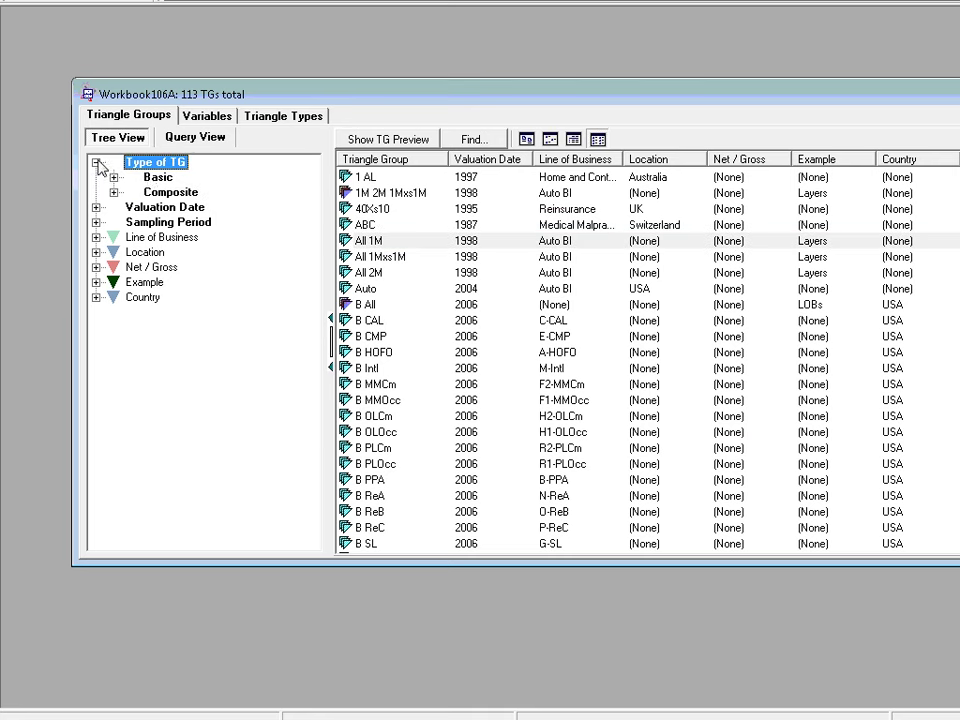
click(171, 193)
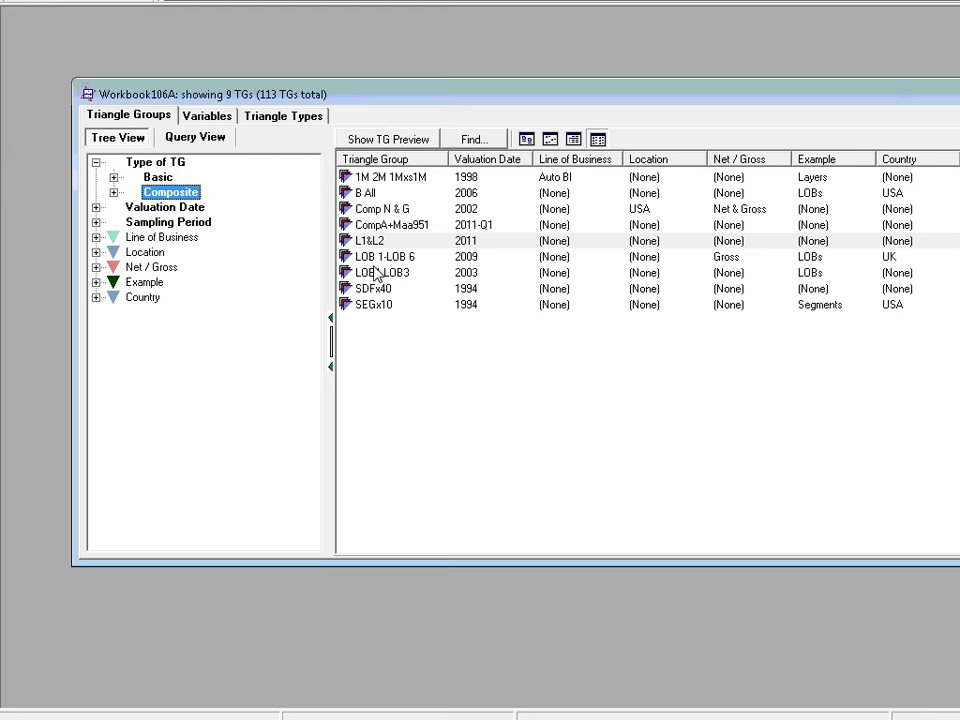
- Open the L1&L2 composite triangle group and examine its member triangle groups and the paid loss datasets in its composite dataset
double_click(370, 243)
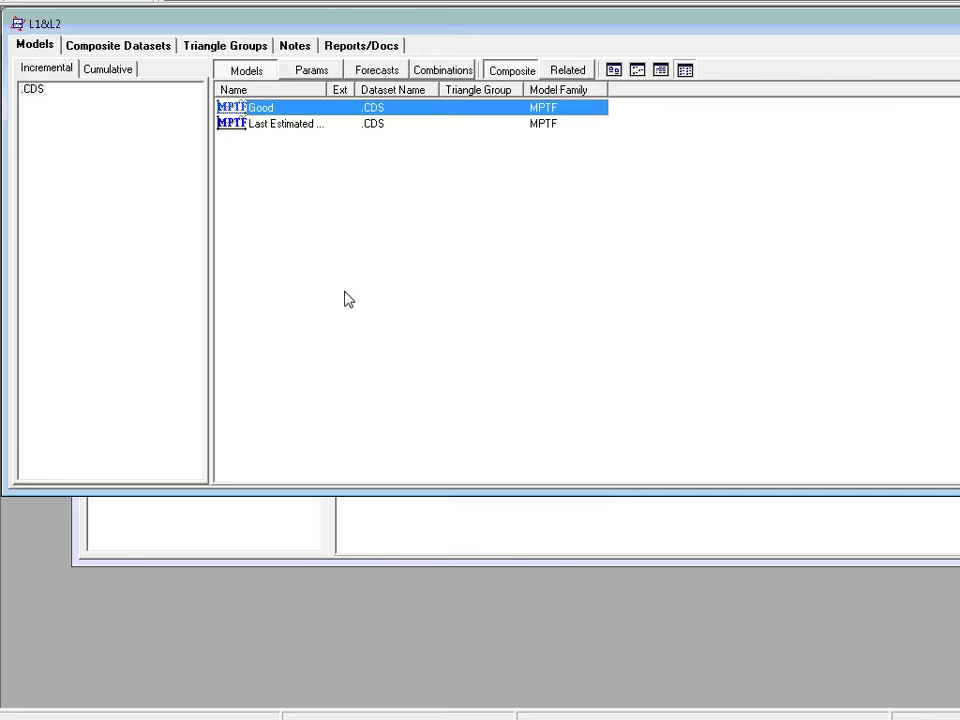
click(205, 48)
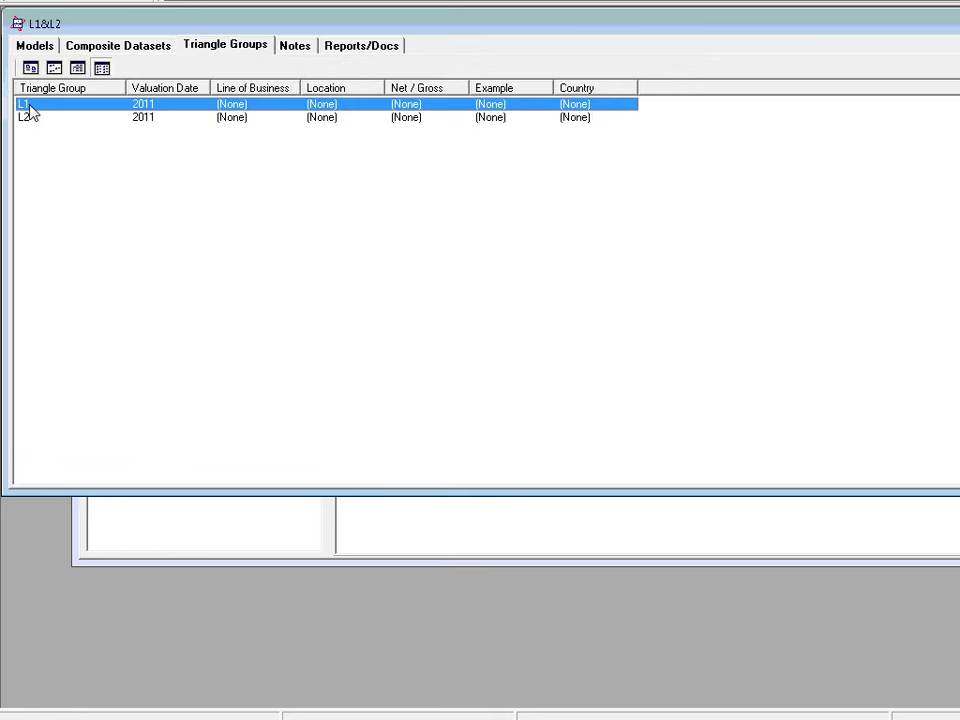
click(117, 52)
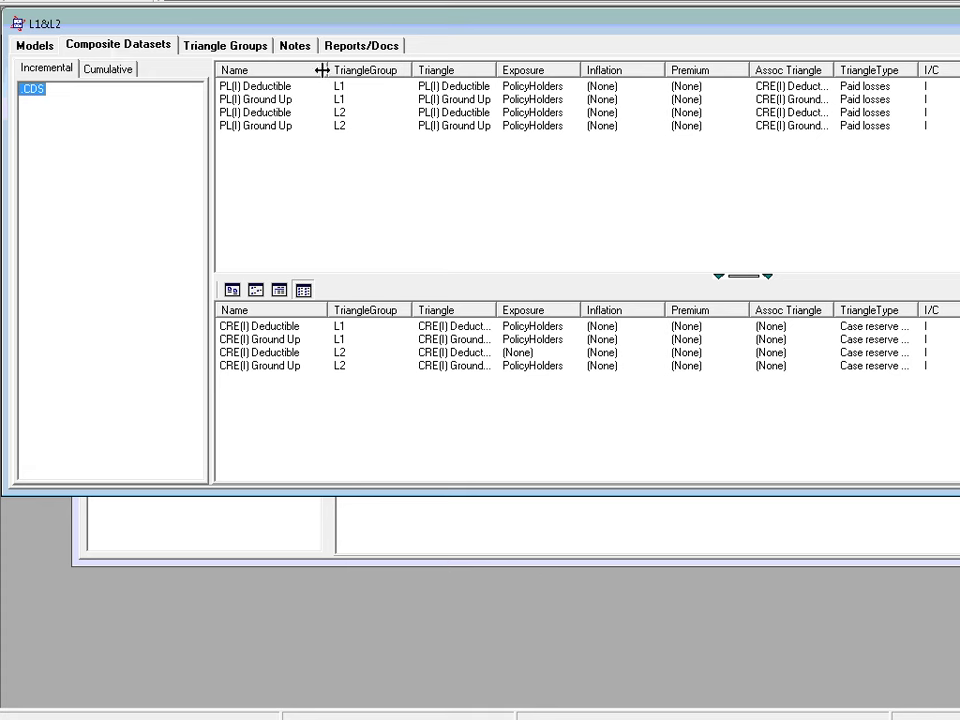
drag(322, 69, 347, 69)
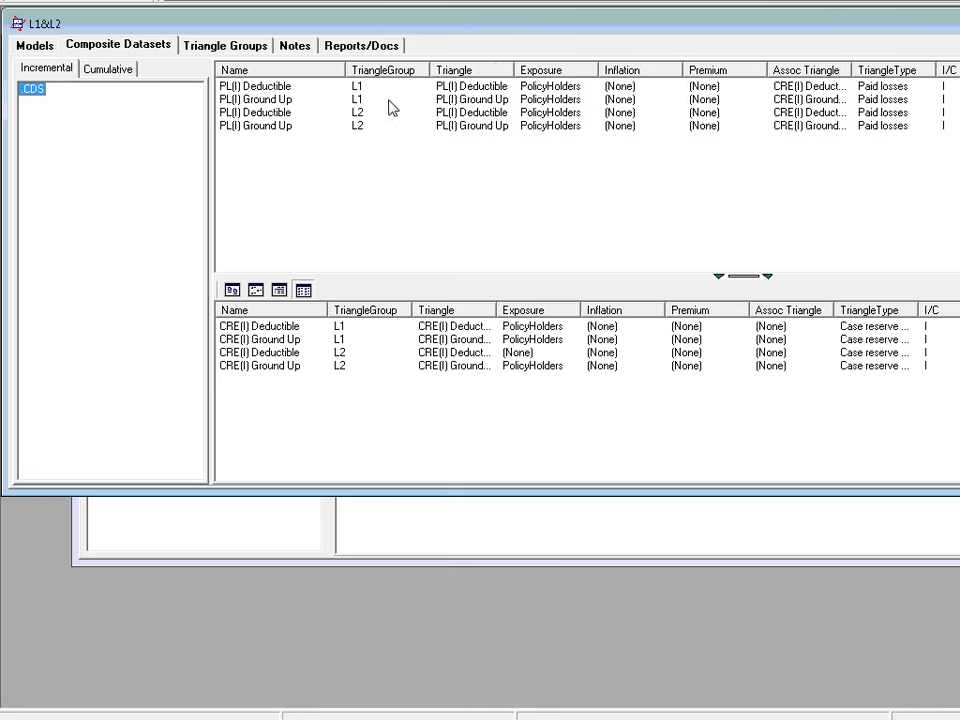
click(343, 140)
click(354, 116)
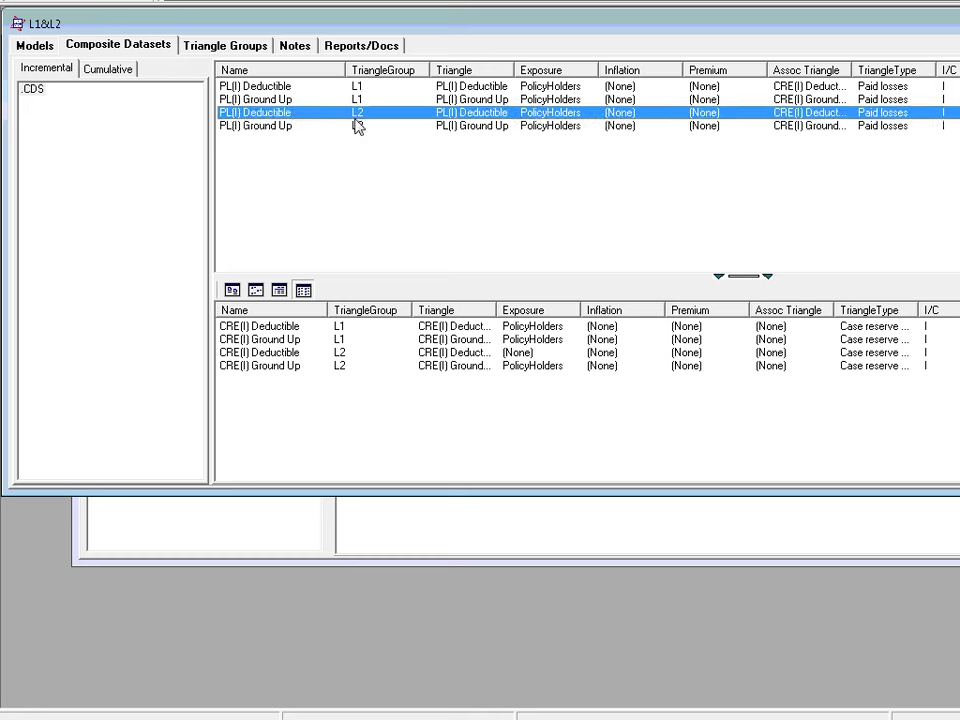
click(356, 125)
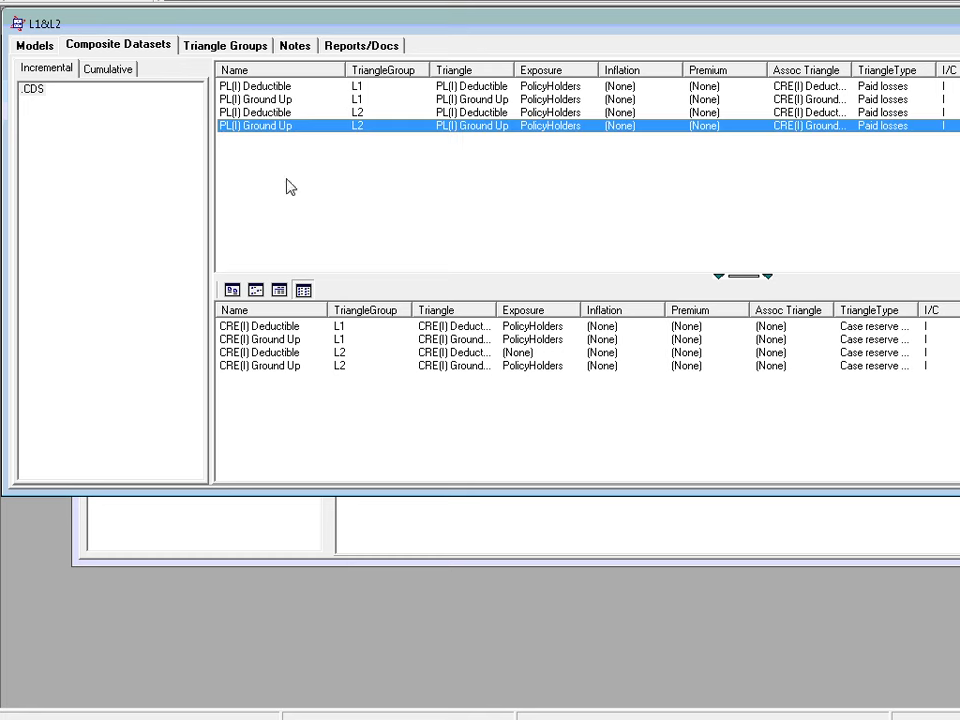
- Open the MPTF model Good of the L1&L2 group and bring up its residual correlations between datasets
click(35, 47)
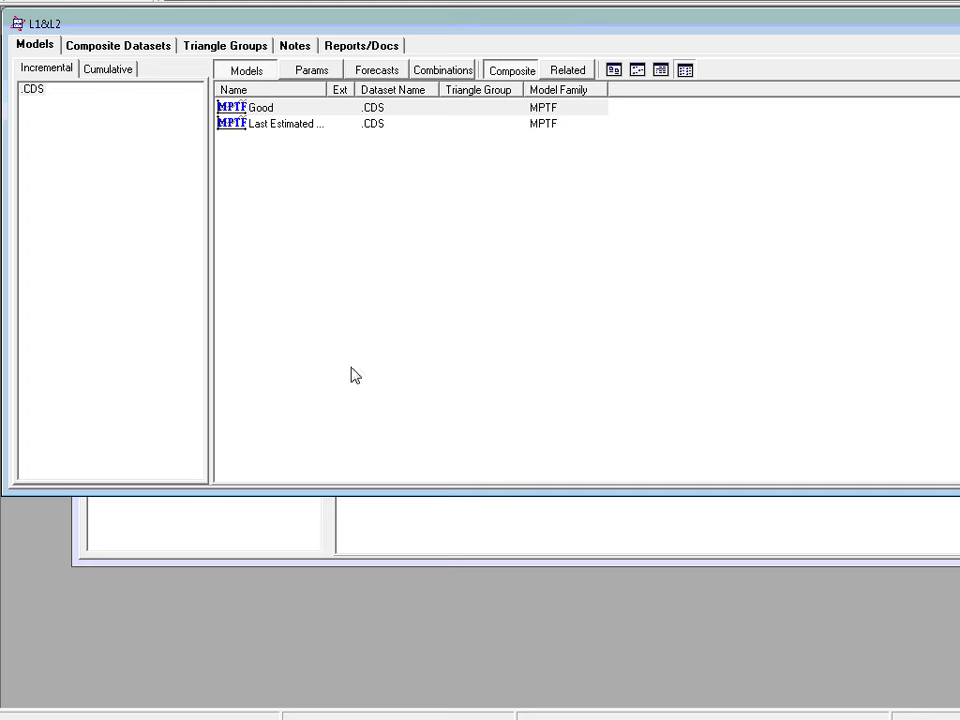
double_click(246, 110)
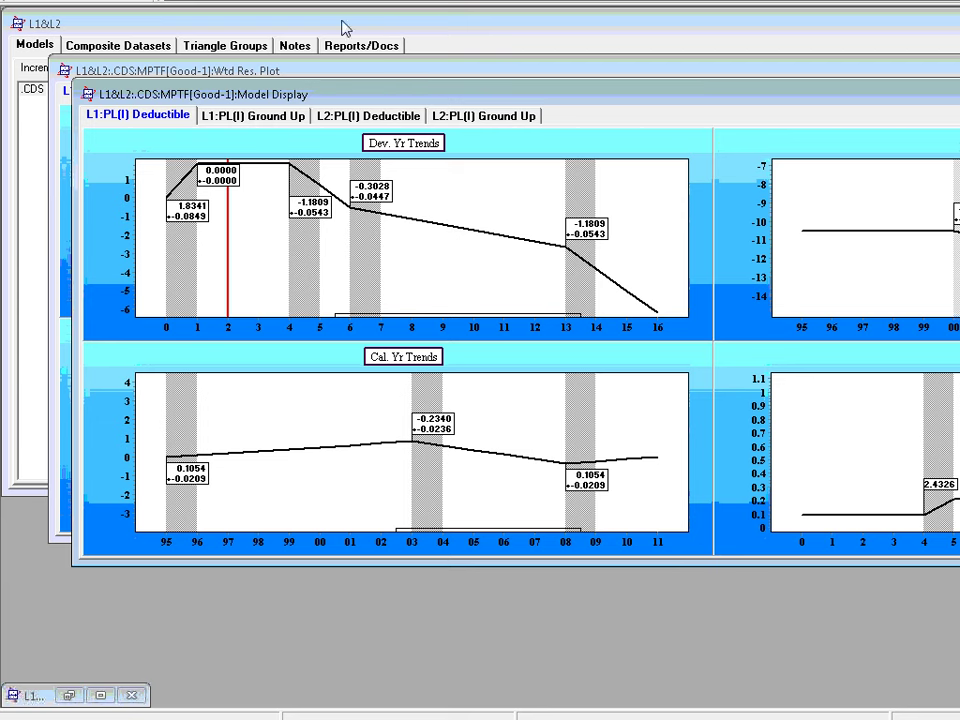
click(232, 2)
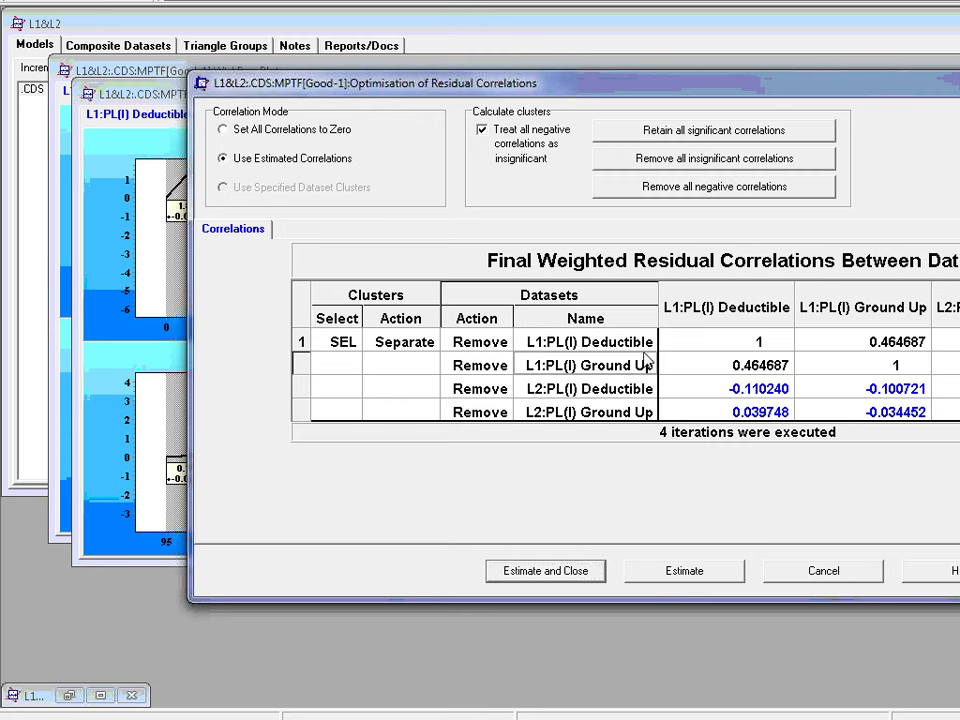
click(645, 405)
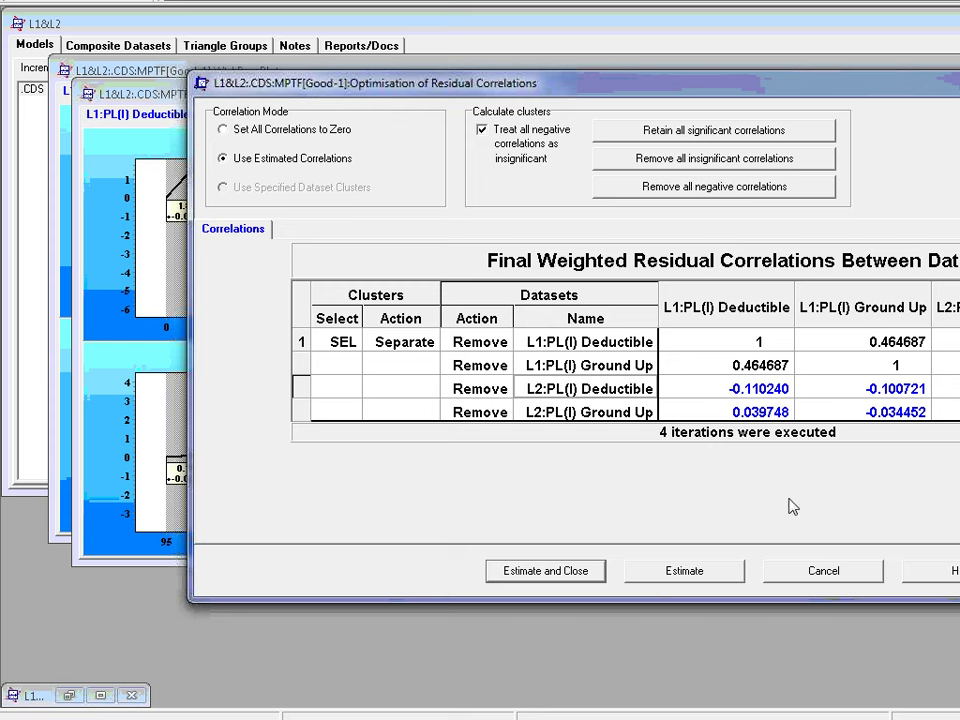
- Remove all insignificant residual correlations, re-estimate the model, and save it as Good1
click(698, 162)
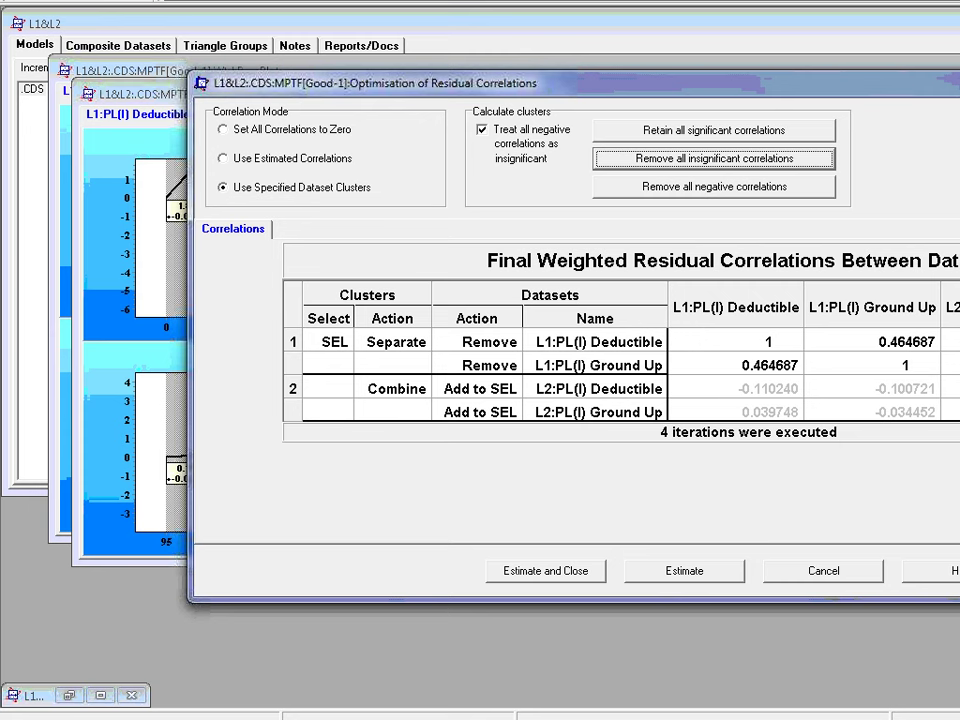
click(561, 572)
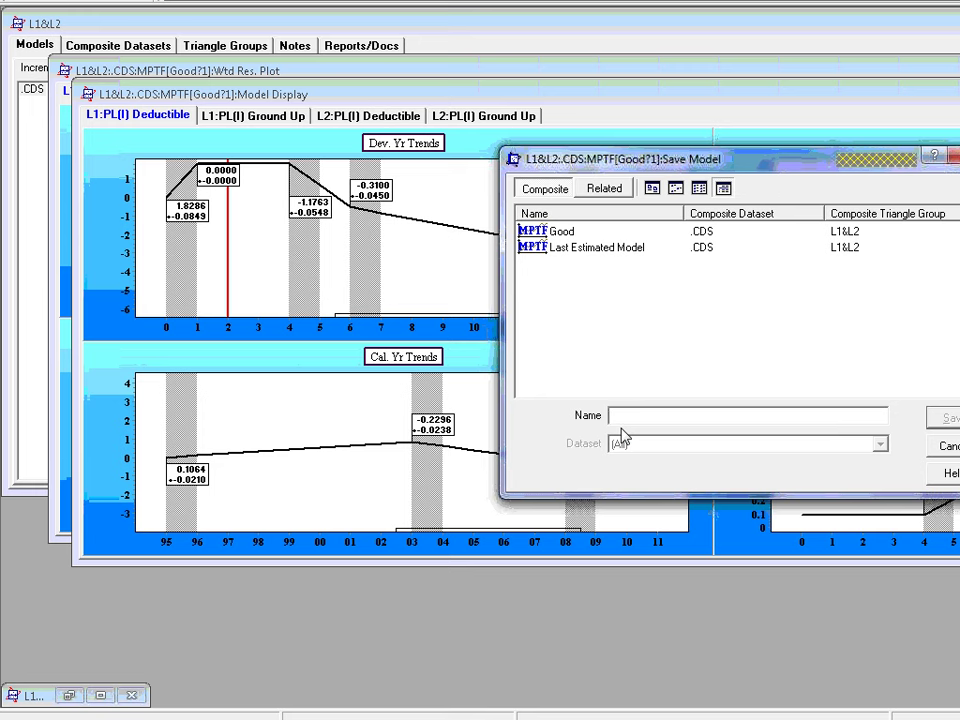
text(Good1)
key(Return)
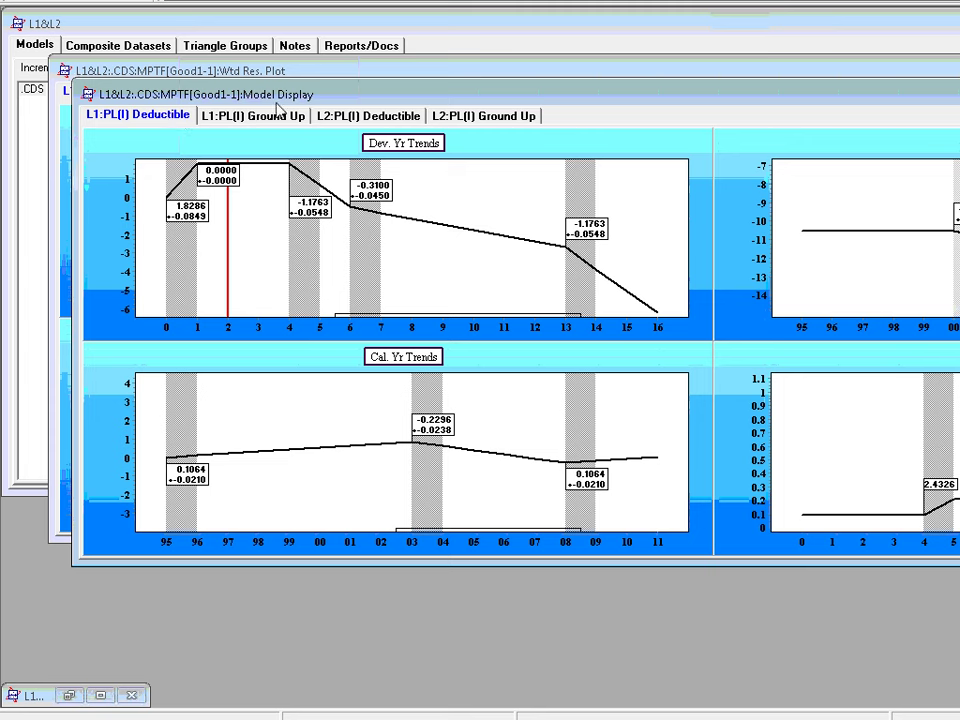
- Start a forecast with combinations for the Good1 model and turn on the display of combination details
click(741, 6)
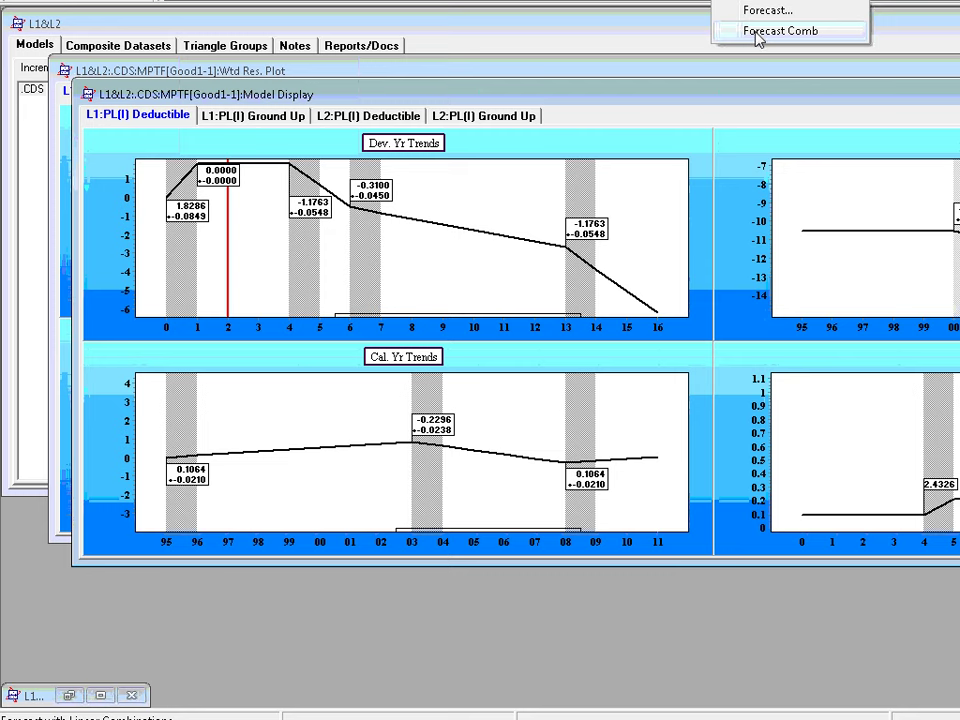
click(757, 36)
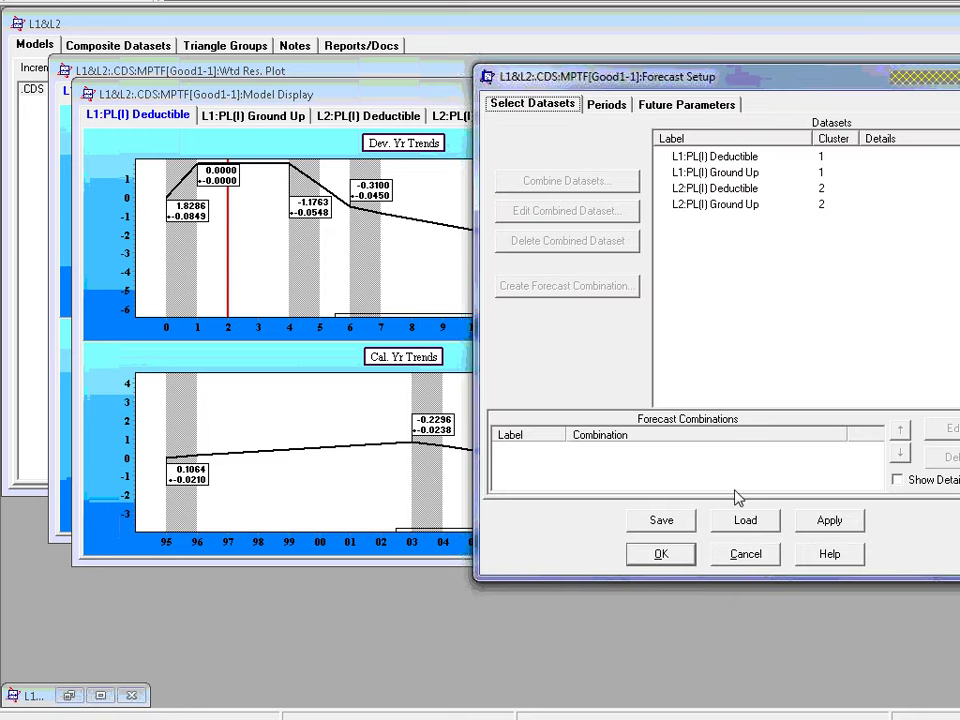
click(686, 157)
shift+click(690, 207)
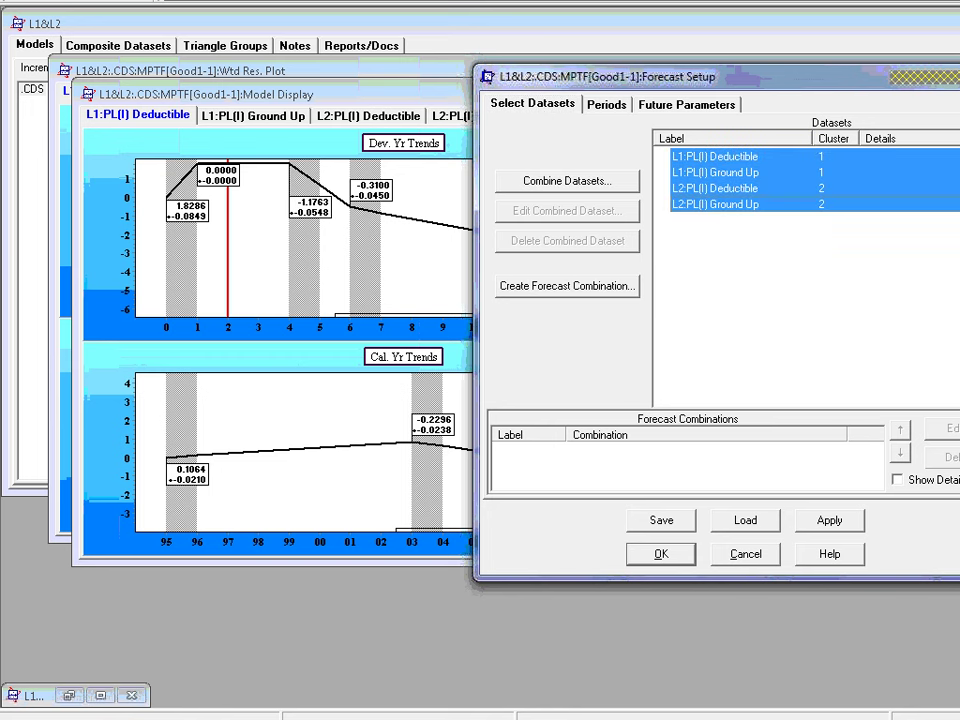
click(899, 481)
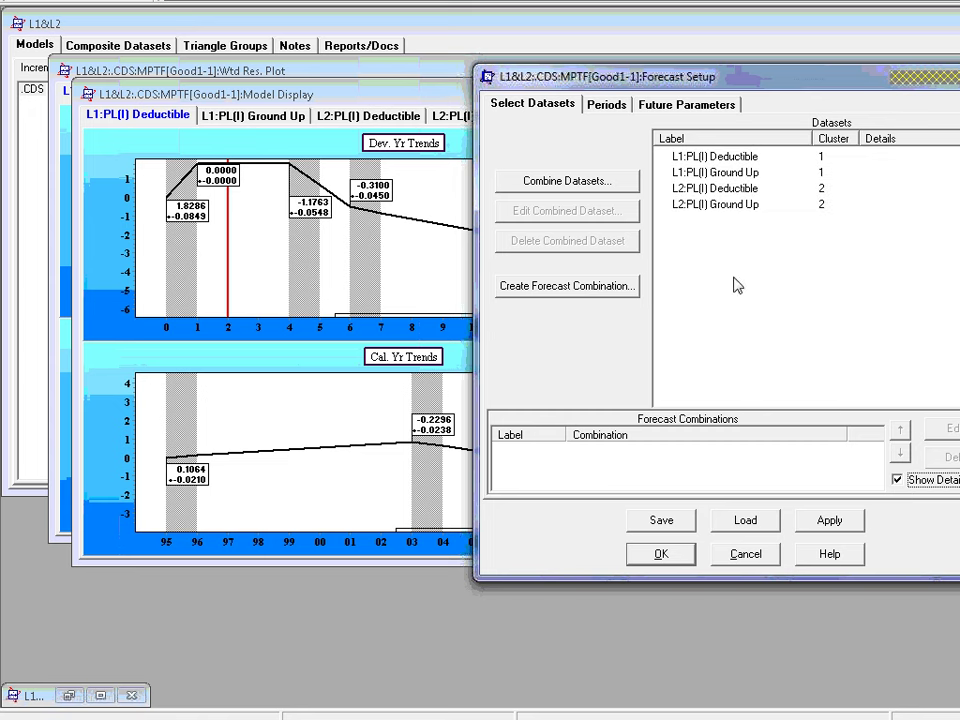
- Create a forecast combination from all four L1 and L2 Deductible and Ground Up datasets, labelled Total GU-D
click(714, 158)
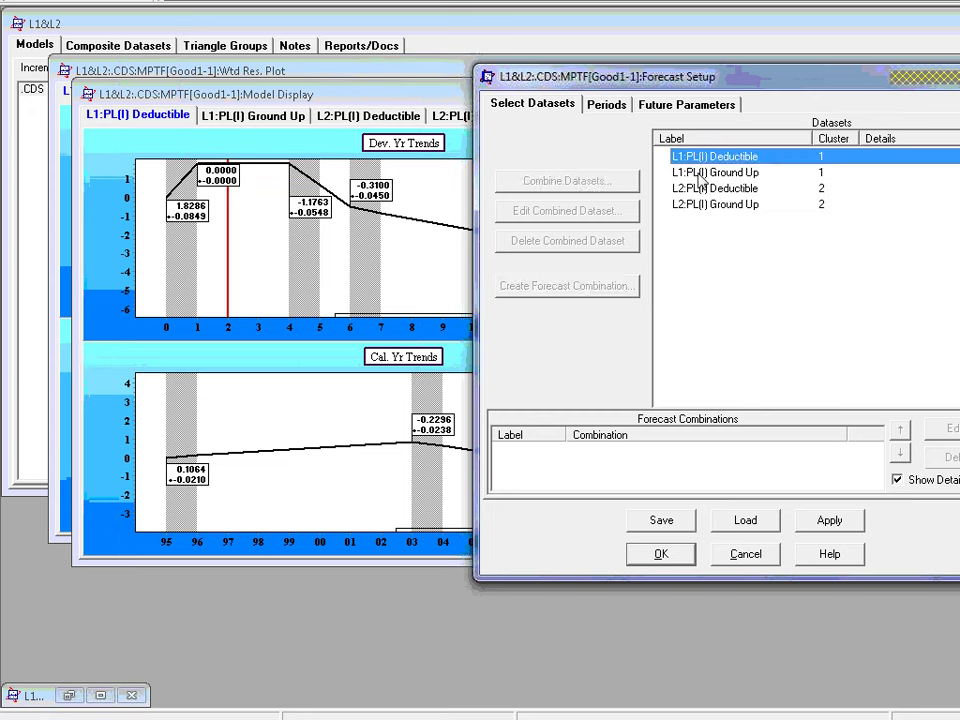
ctrl+click(700, 172)
ctrl+click(700, 188)
ctrl+click(698, 204)
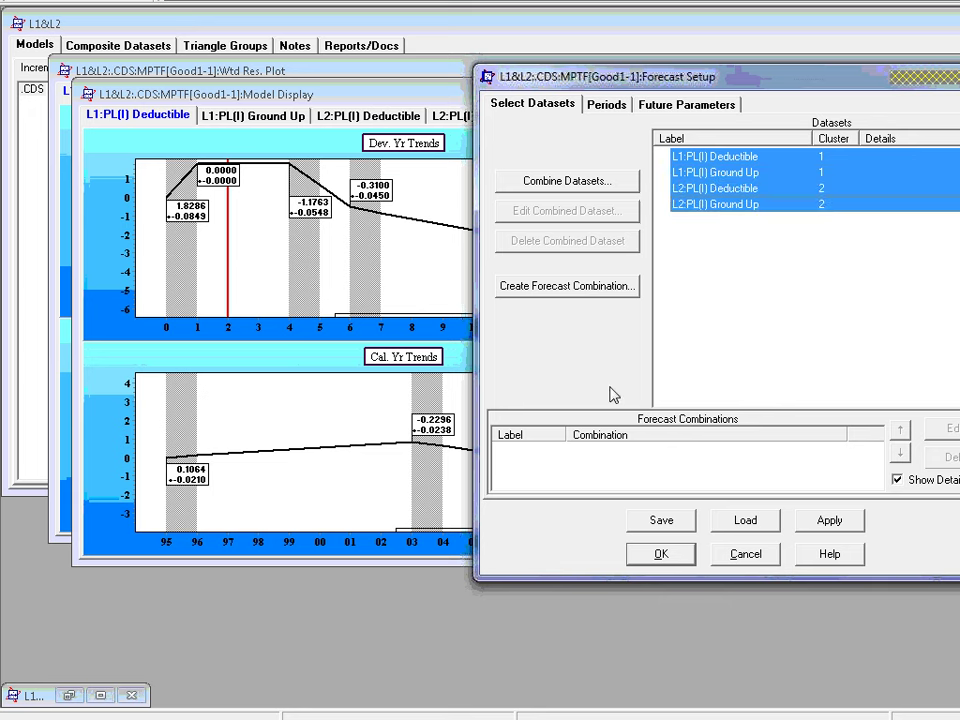
click(600, 288)
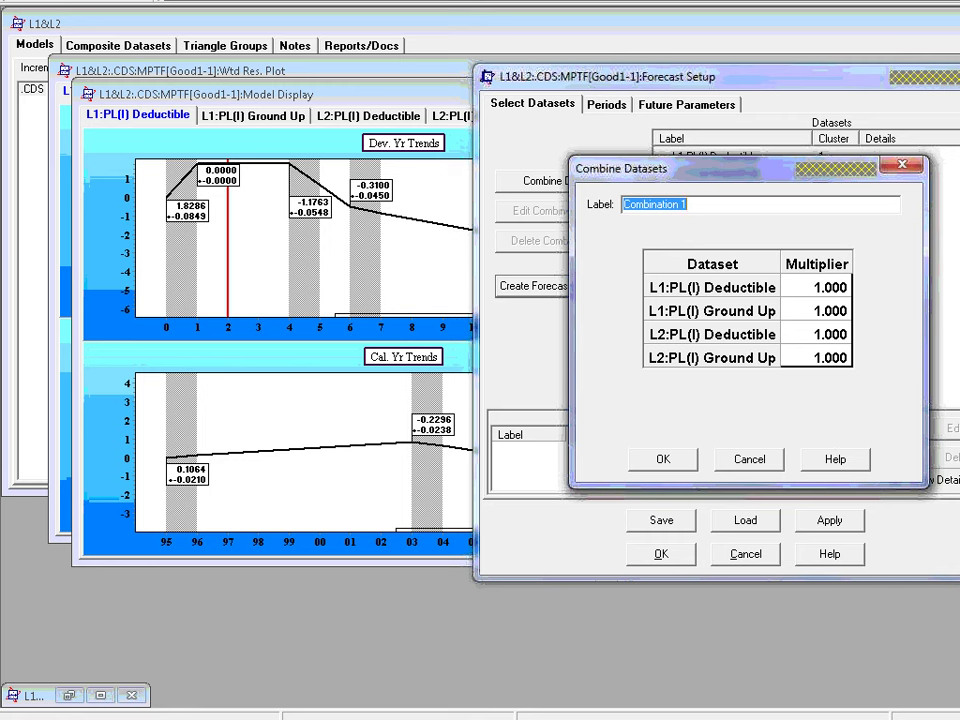
text(Total)
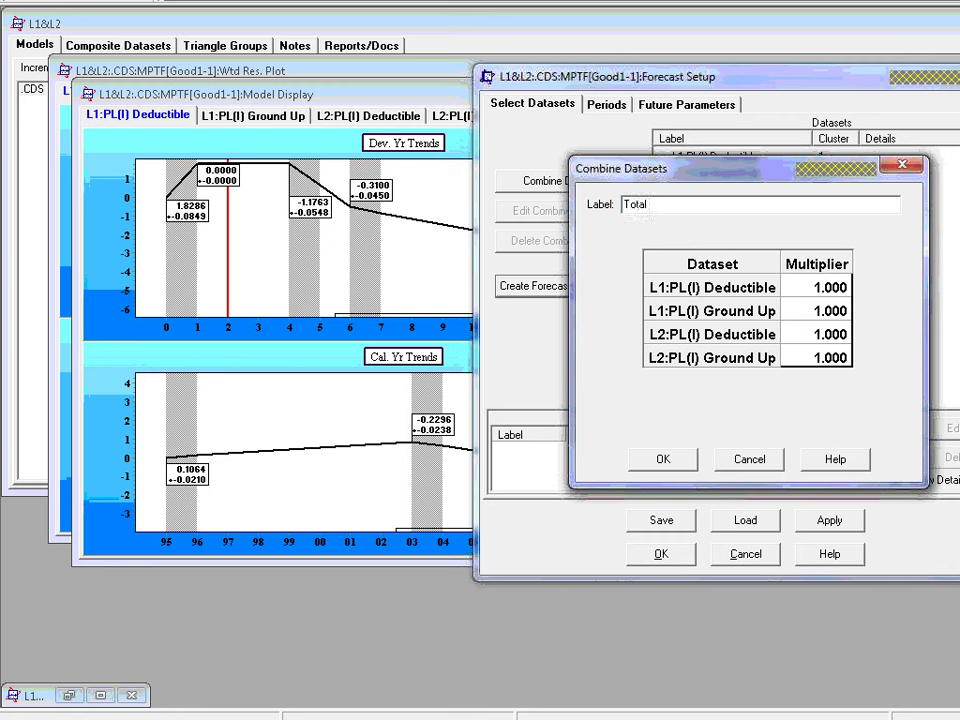
text( GU_)
key(BackSpace)
text(-D)
- Set the multipliers of both L1 and L2 Deductible datasets to -1 and accept the Total GU-D combination
click(808, 298)
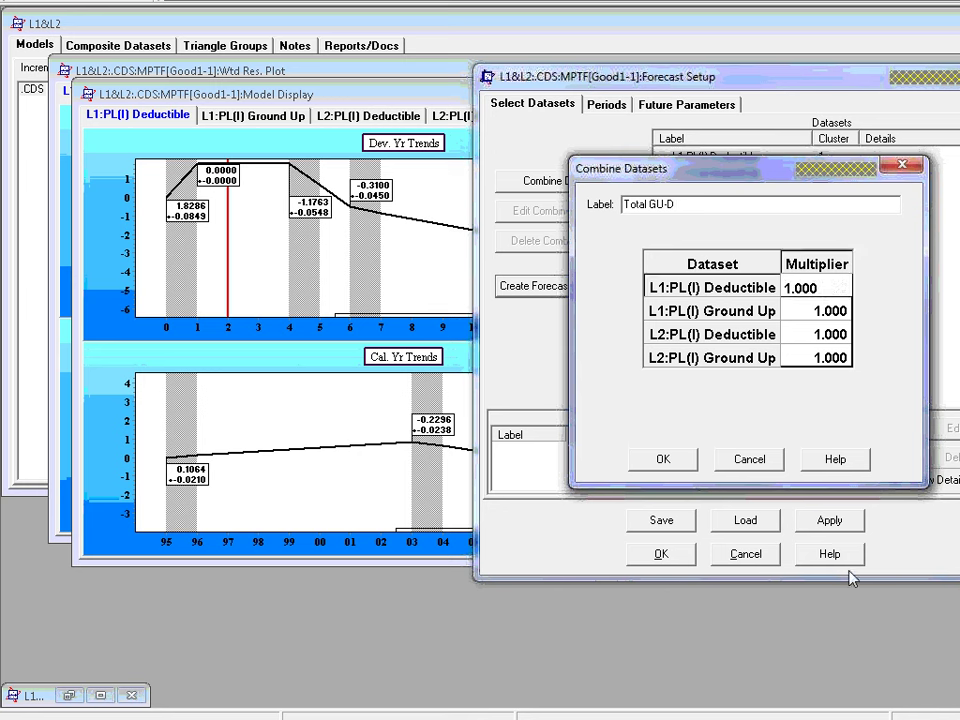
text(-)
key(Return)
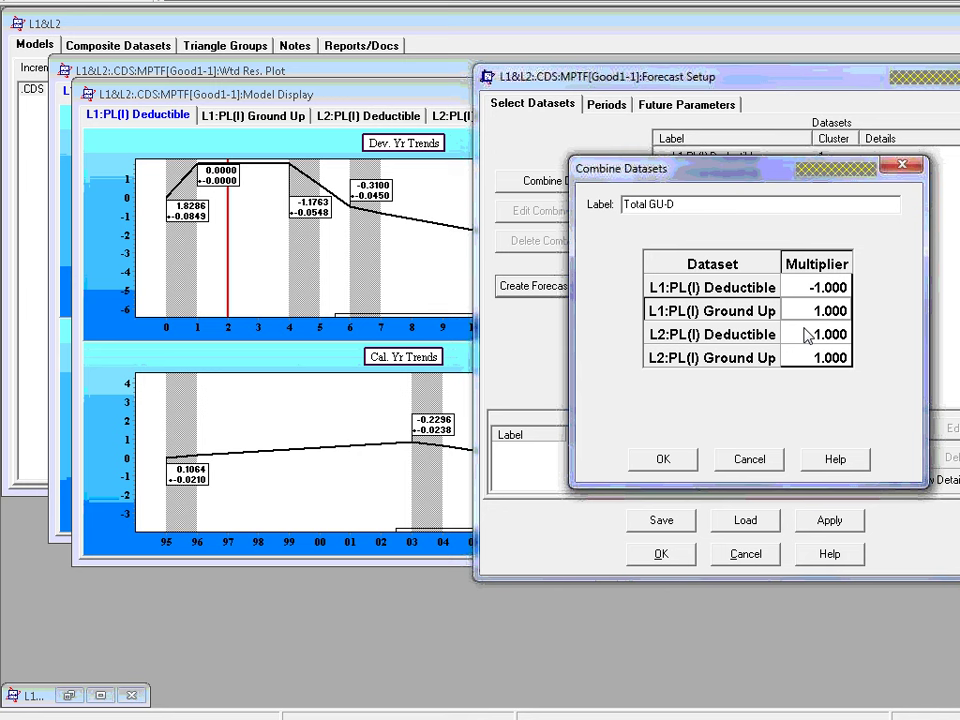
key(Down)
text(-)
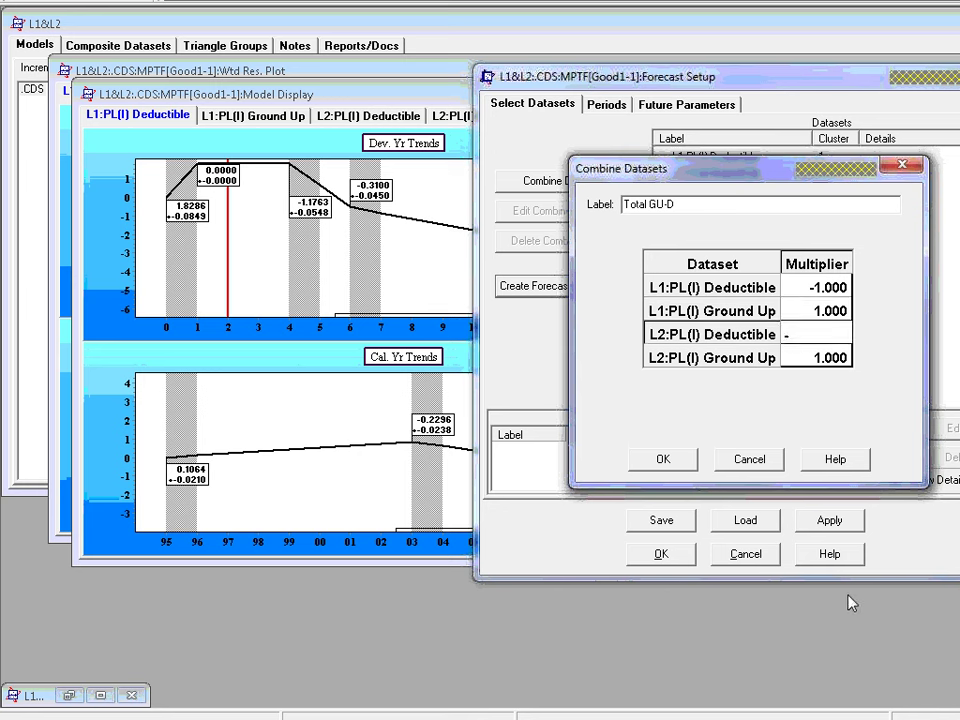
text(1)
key(Return)
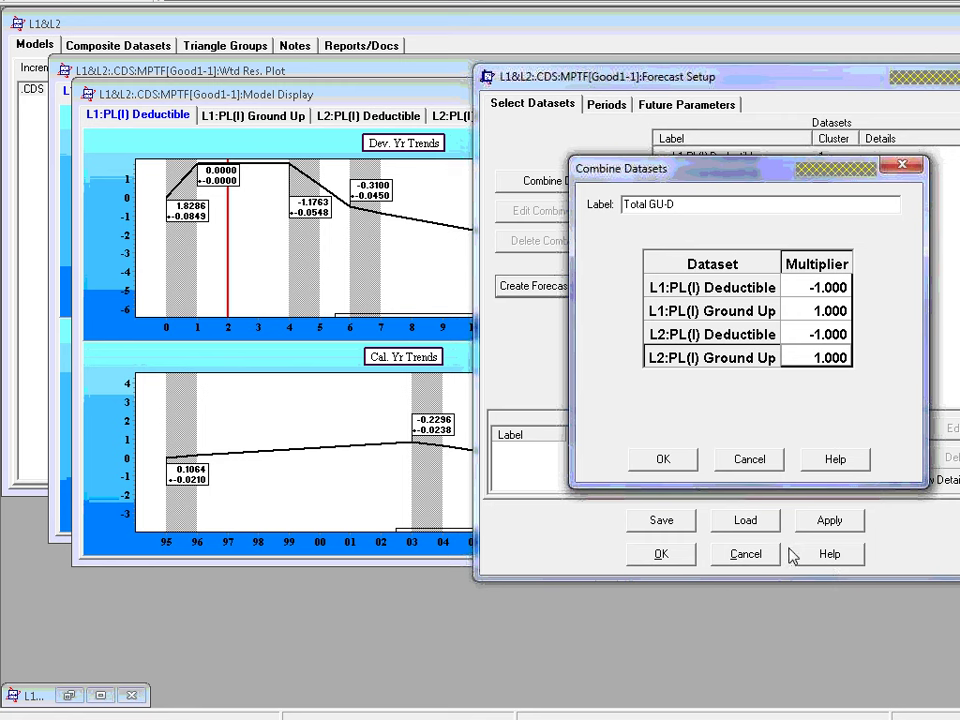
click(667, 464)
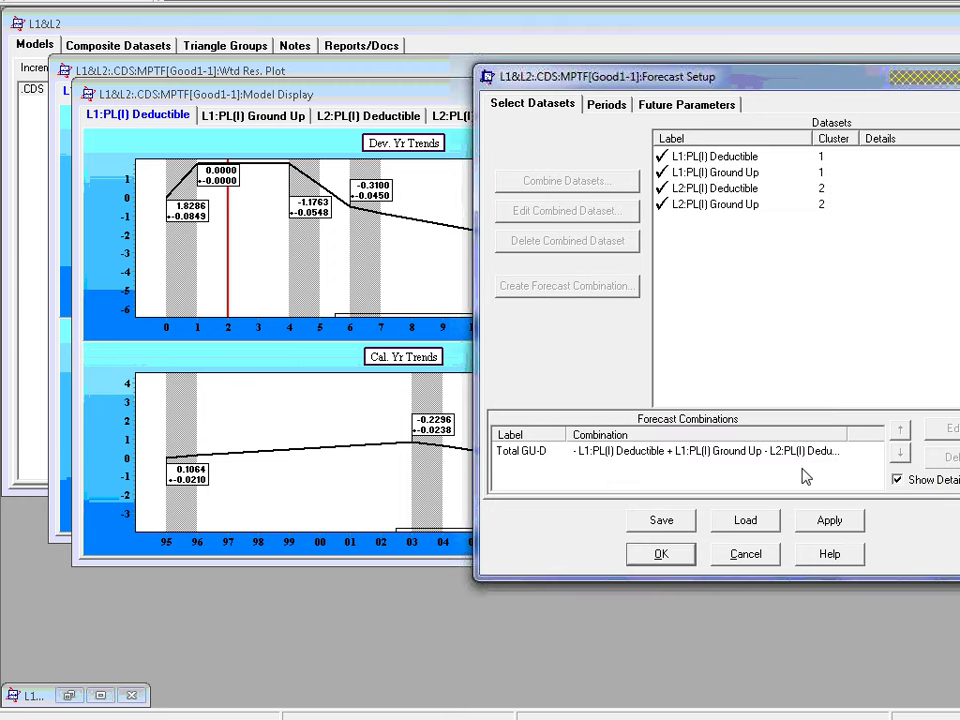
- Create a forecast combination from the L1 Deductible and L1 Ground Up datasets, with the Deductible multiplier set to -1
click(729, 158)
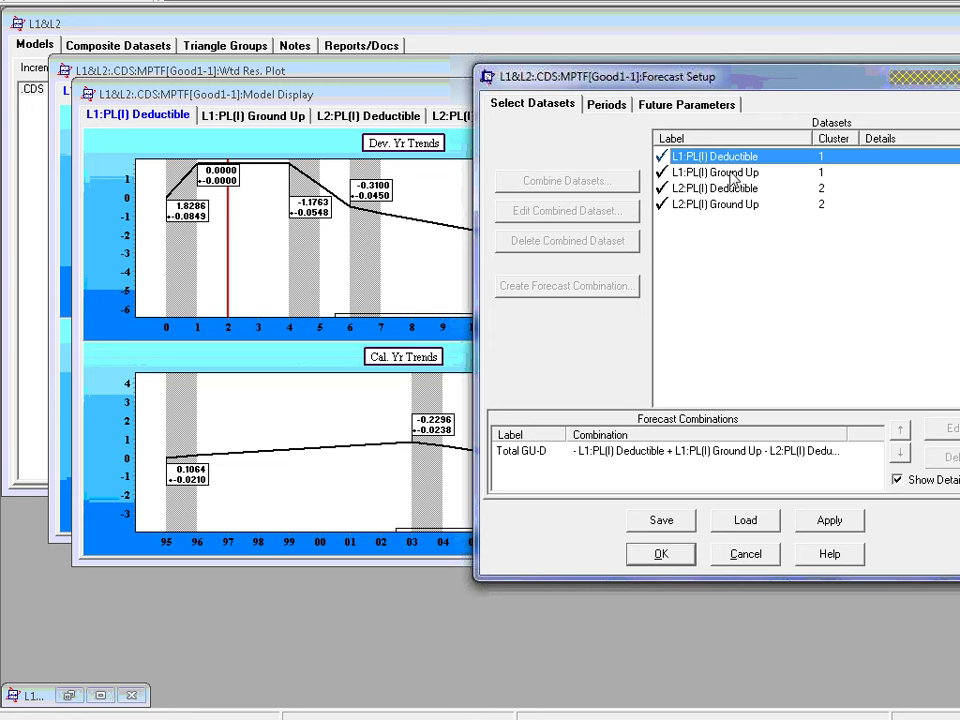
ctrl+click(733, 173)
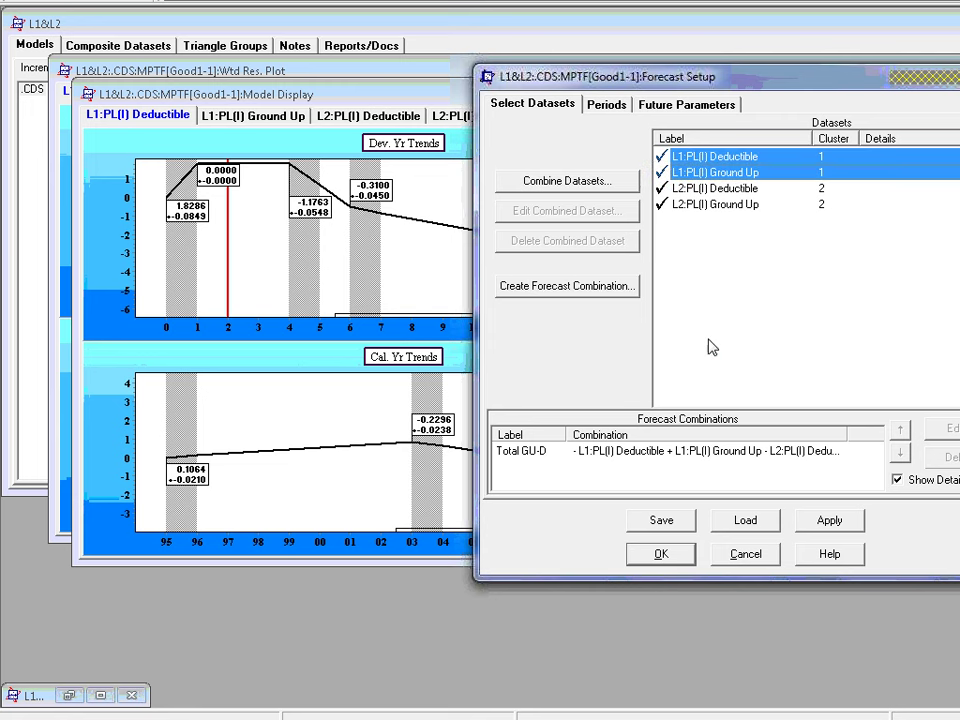
click(577, 290)
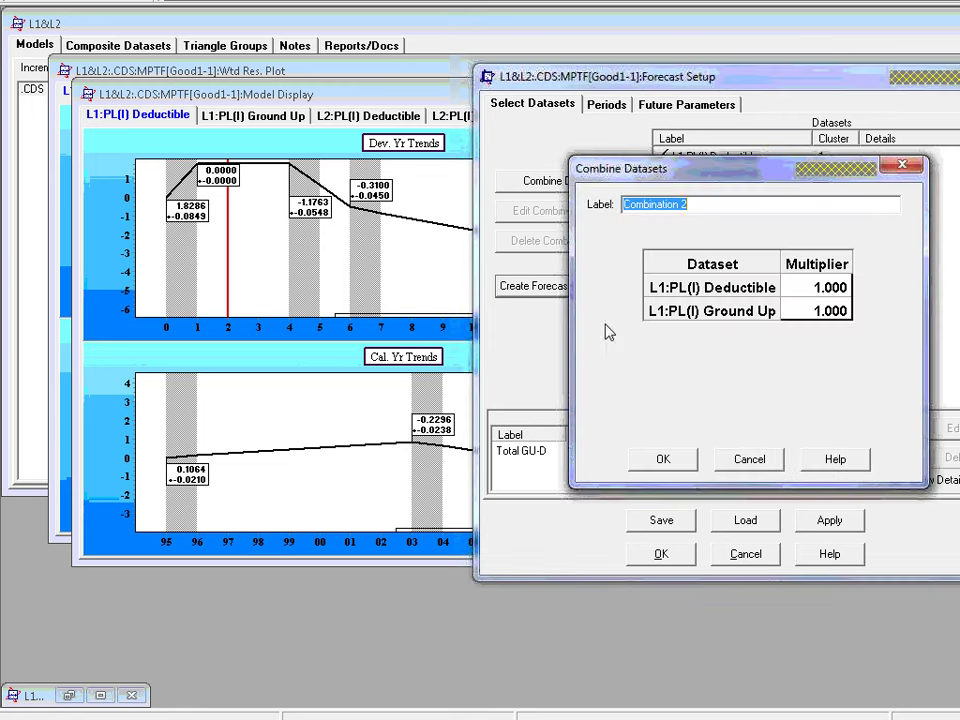
click(817, 288)
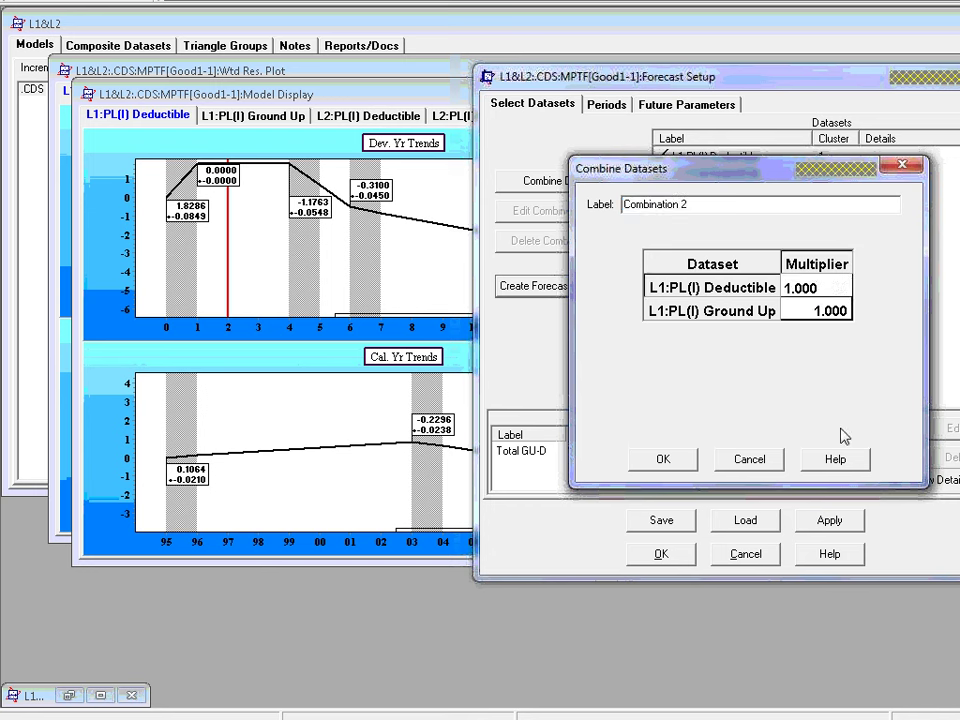
key(Home)
text(-)
key(Return)
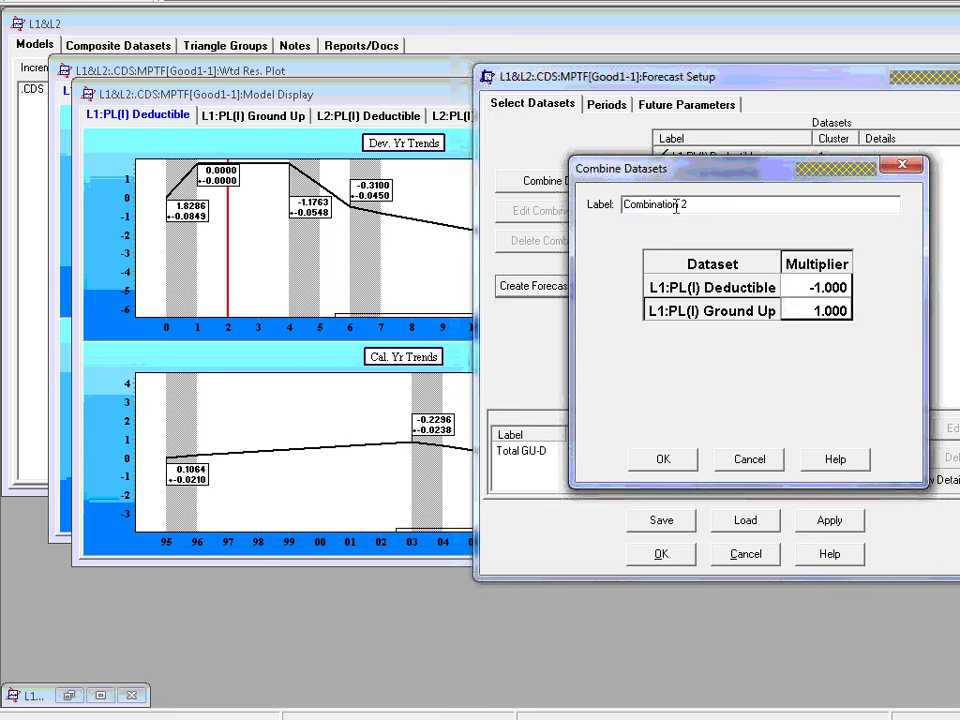
- Label the L1 forecast combination L1:GU-D and accept it
drag(690, 205, 622, 205)
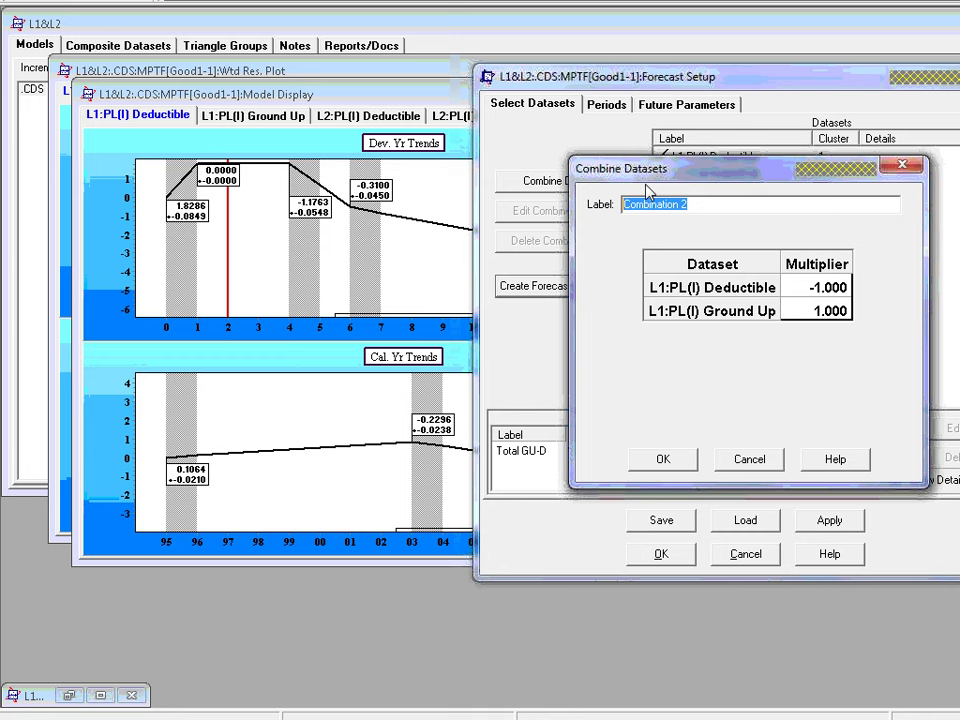
text(L1)
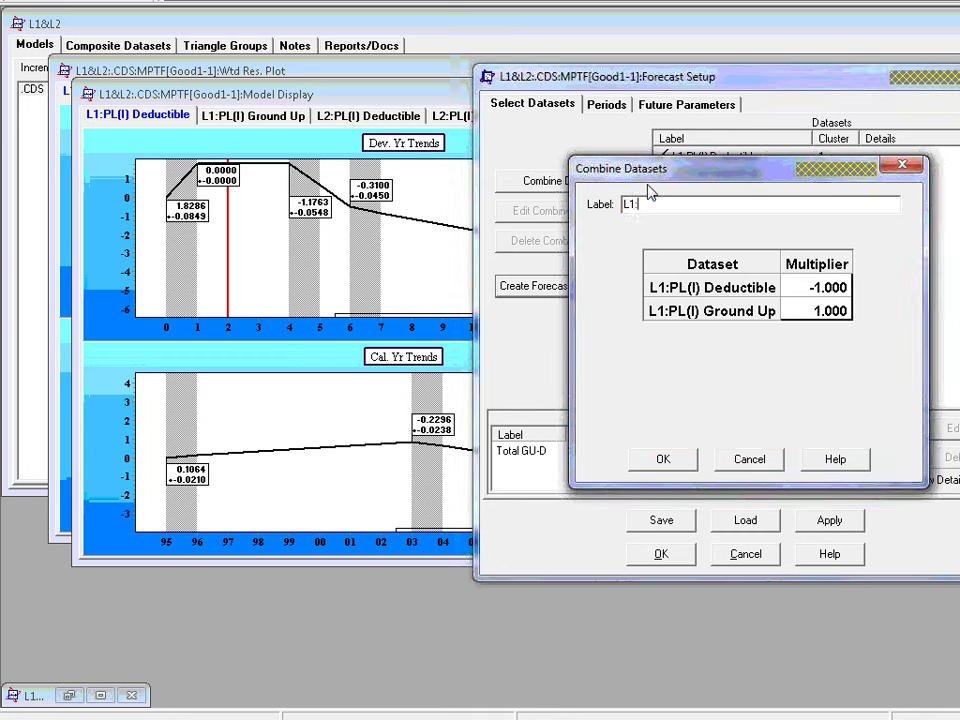
text(:GU-D)
click(663, 462)
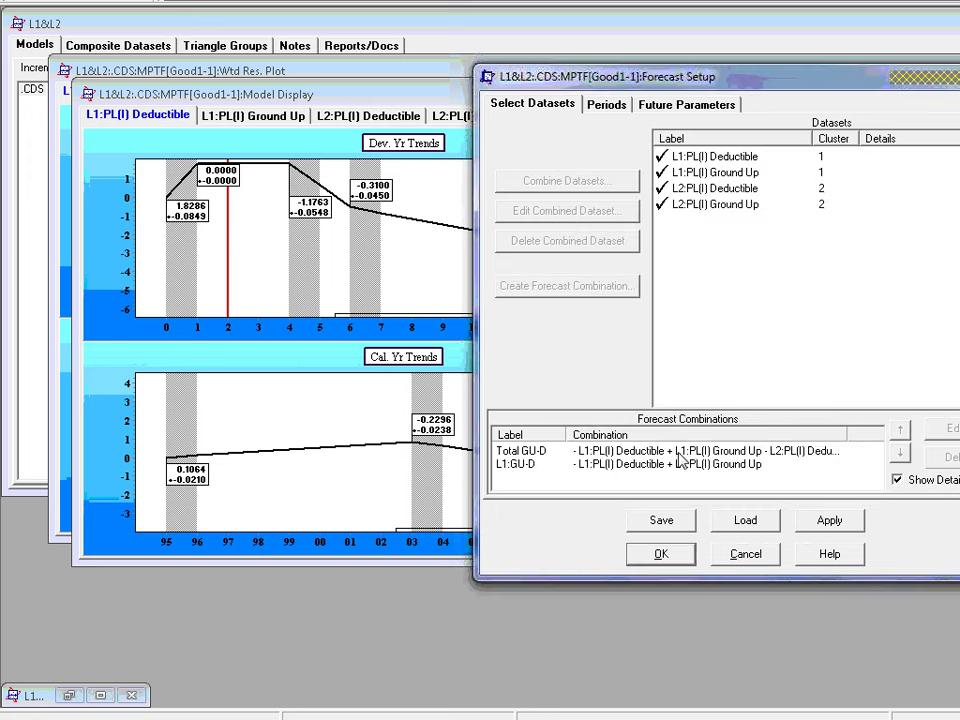
- Create a forecast combination from the L2 Deductible and L2 Ground Up datasets, with the Deductible multiplier set to -1
click(706, 190)
ctrl+click(707, 204)
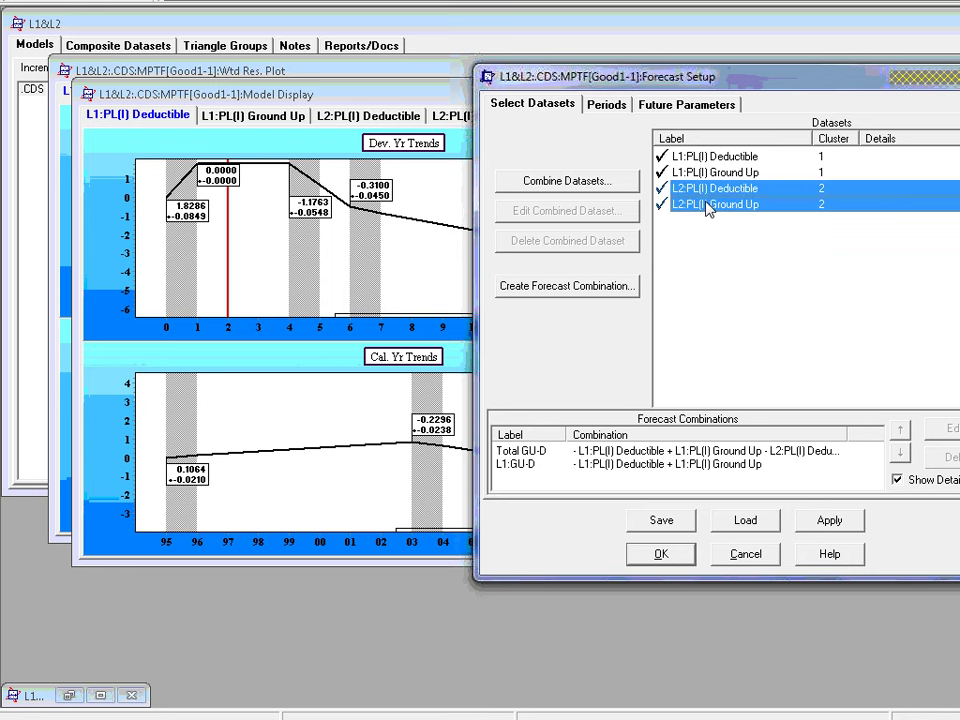
right_click(707, 205)
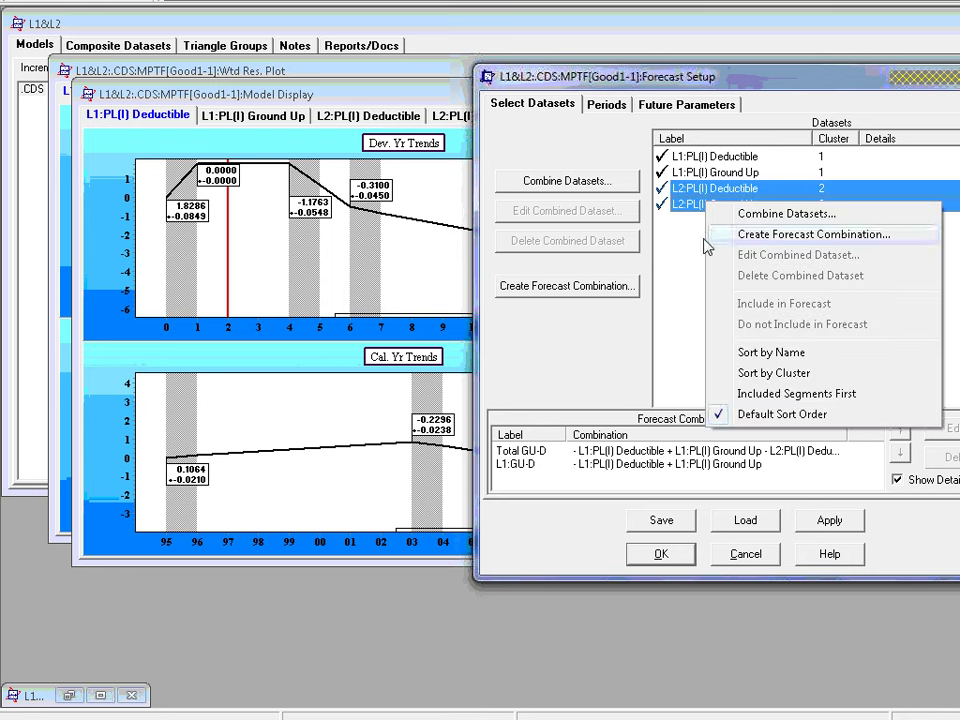
click(603, 289)
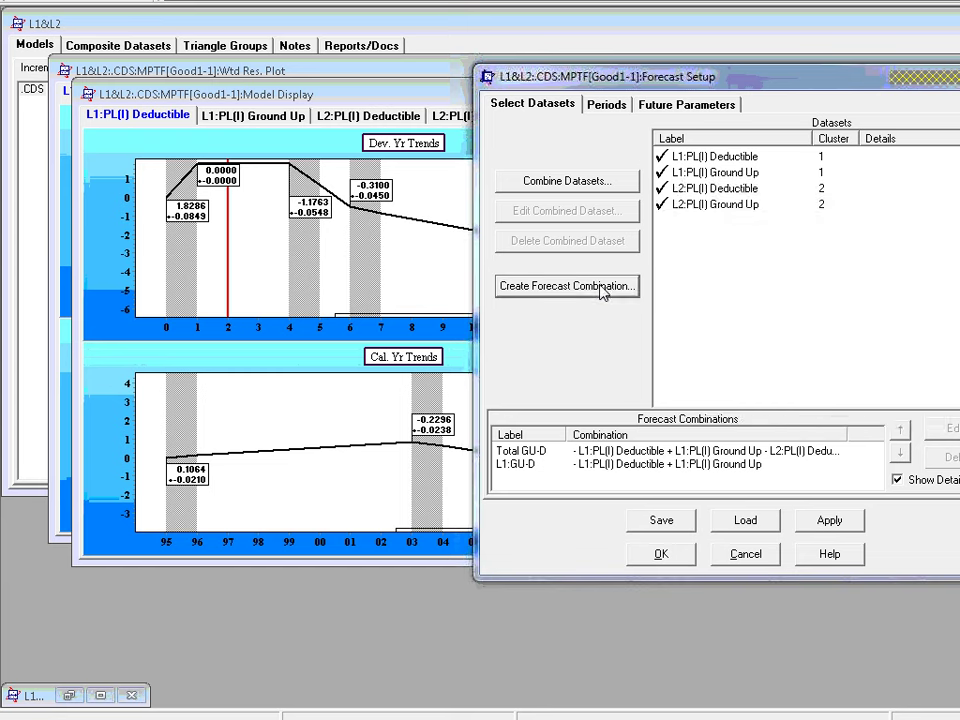
click(806, 289)
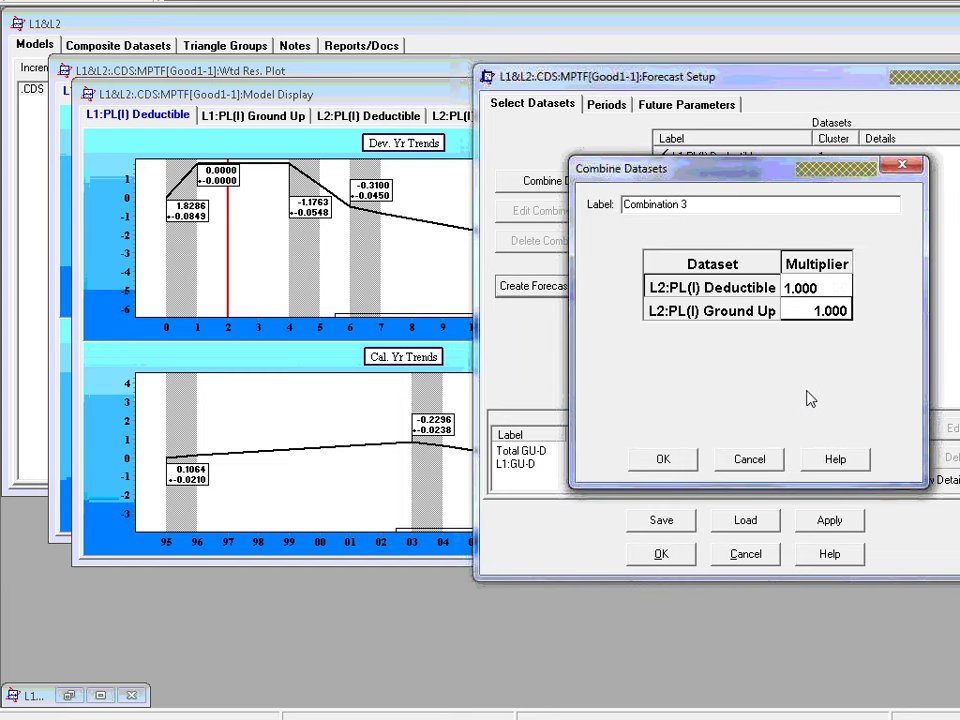
text(-)
key(Return)
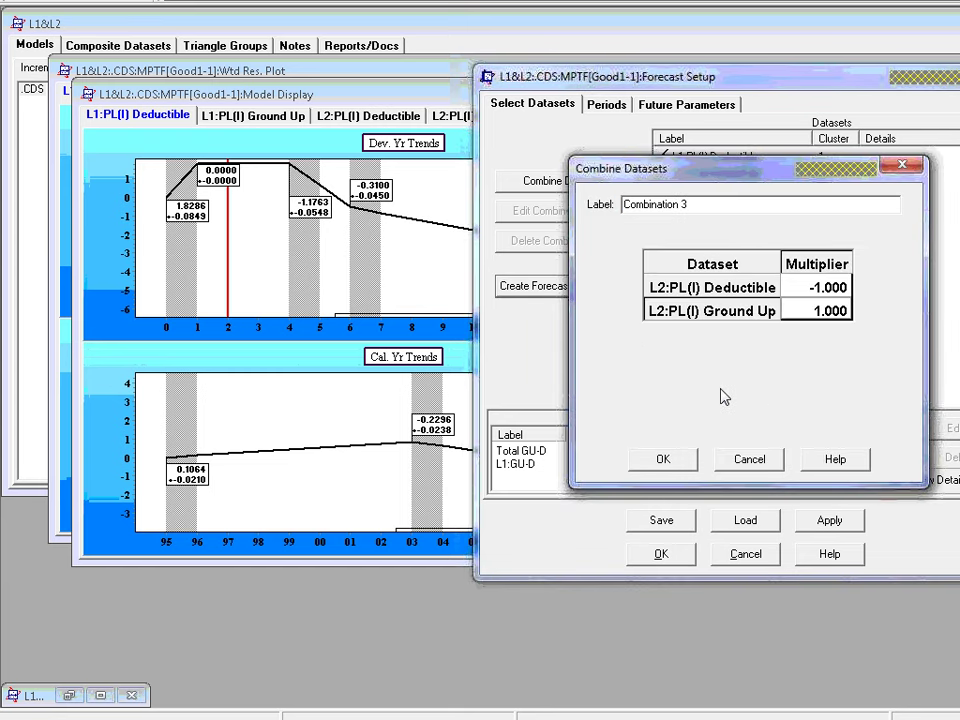
- Label the L2 forecast combination L2:GU-D and accept it
drag(697, 204, 600, 204)
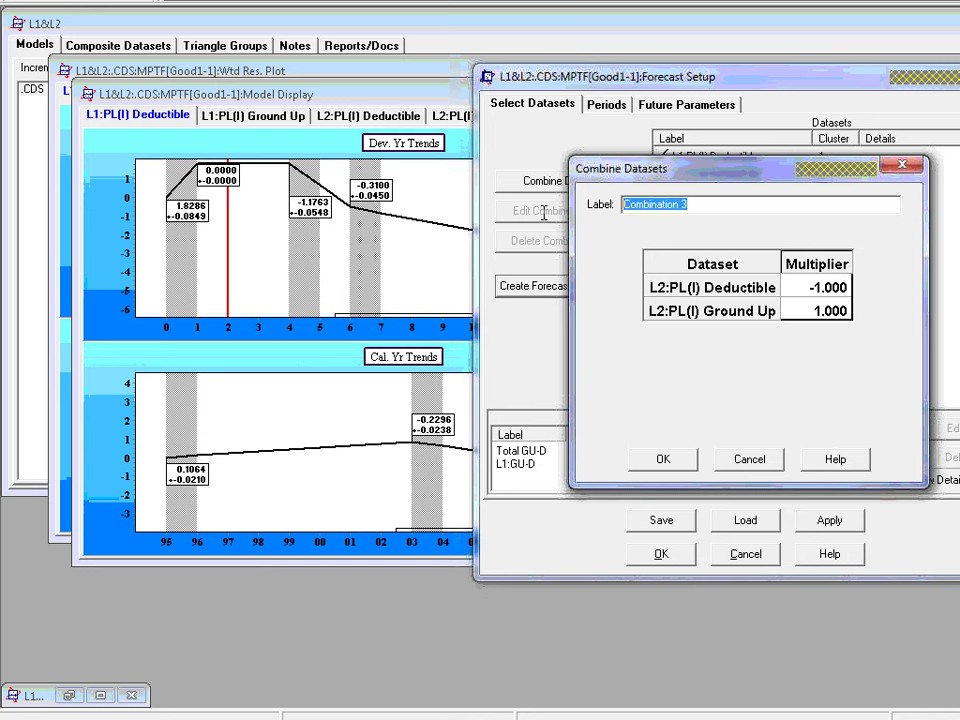
text(T)
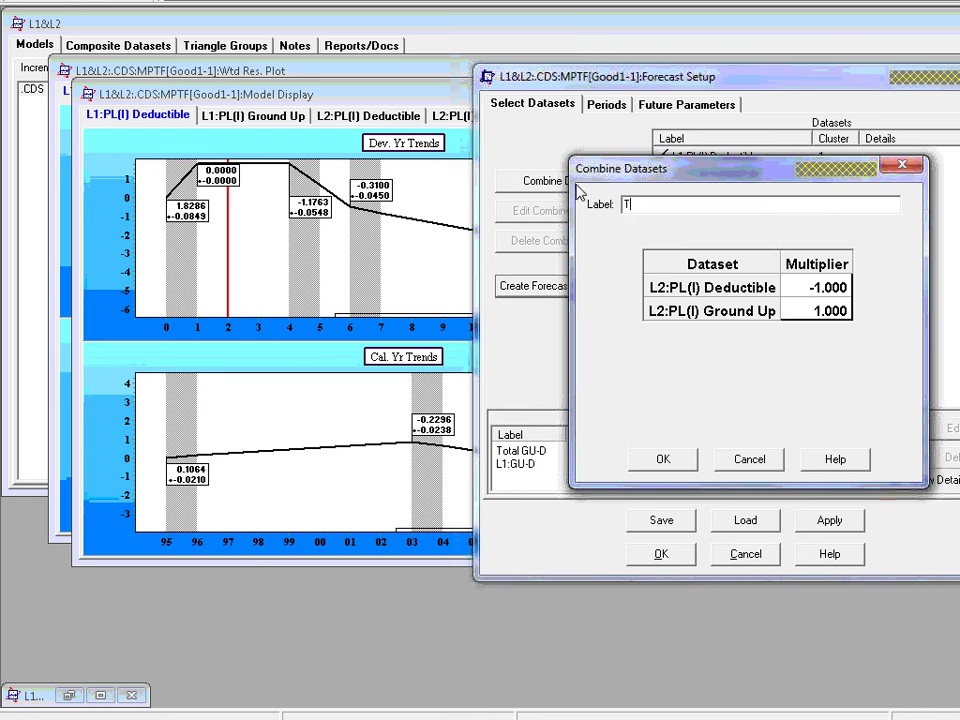
text(o)
key(BackSpace)
key(BackSpace)
text(L2:GU-D)
click(666, 461)
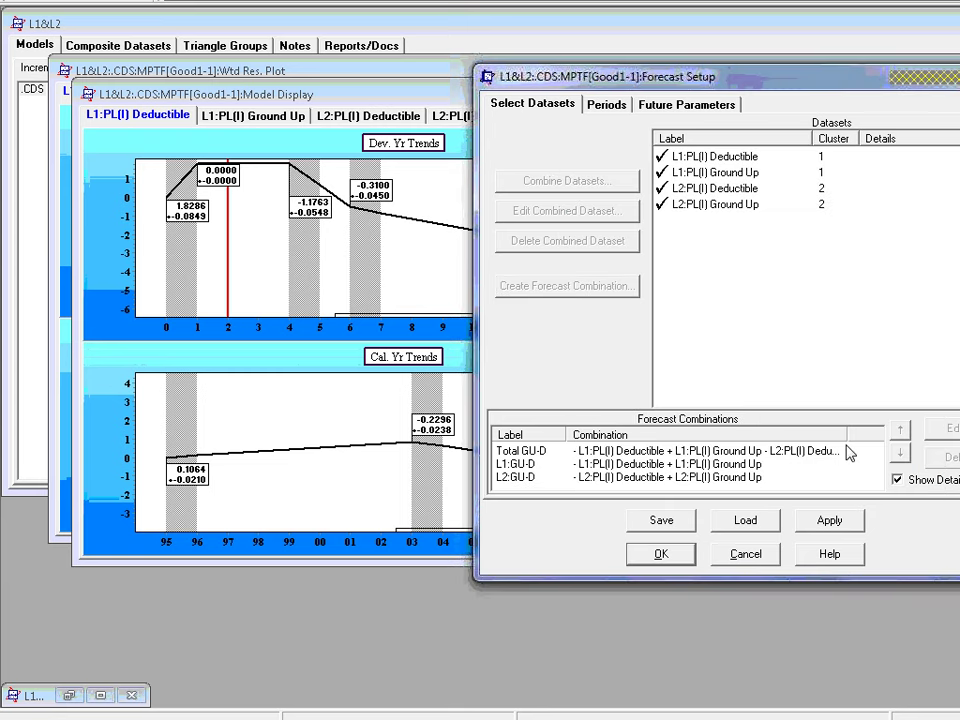
- Widen the Combination column, and move Total GU-D down one place in the forecast combinations and back to first place
drag(845, 430, 866, 430)
click(703, 452)
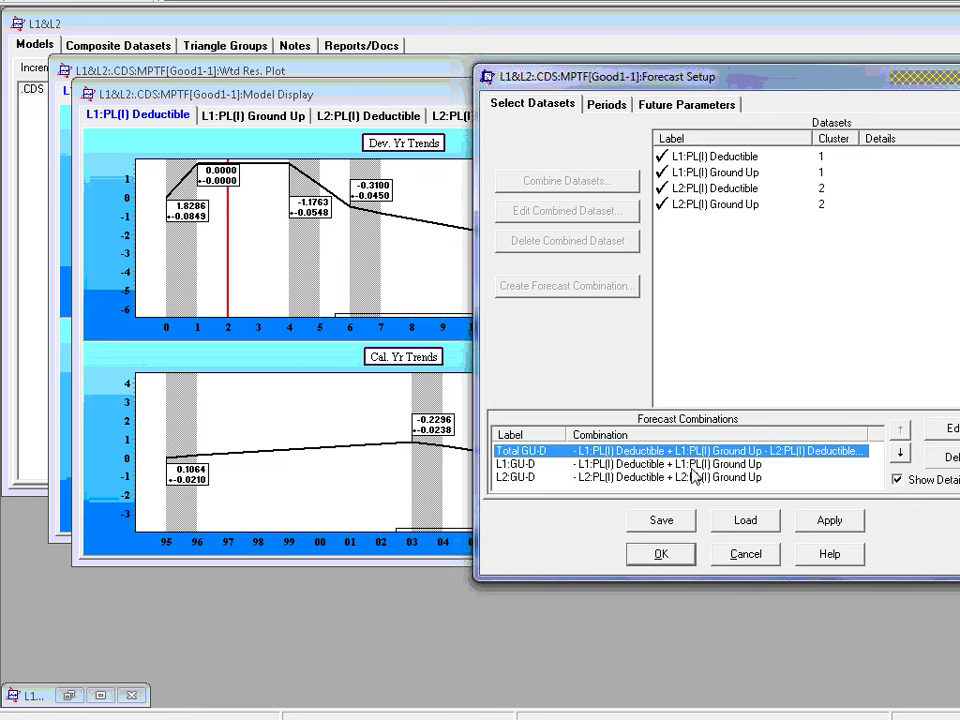
click(900, 456)
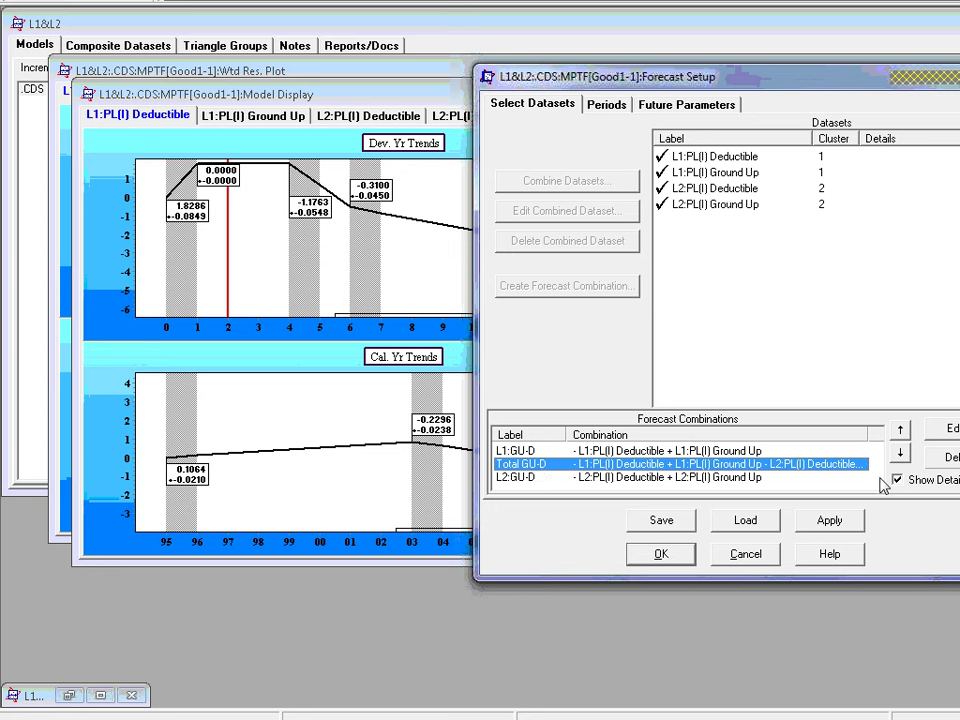
click(900, 429)
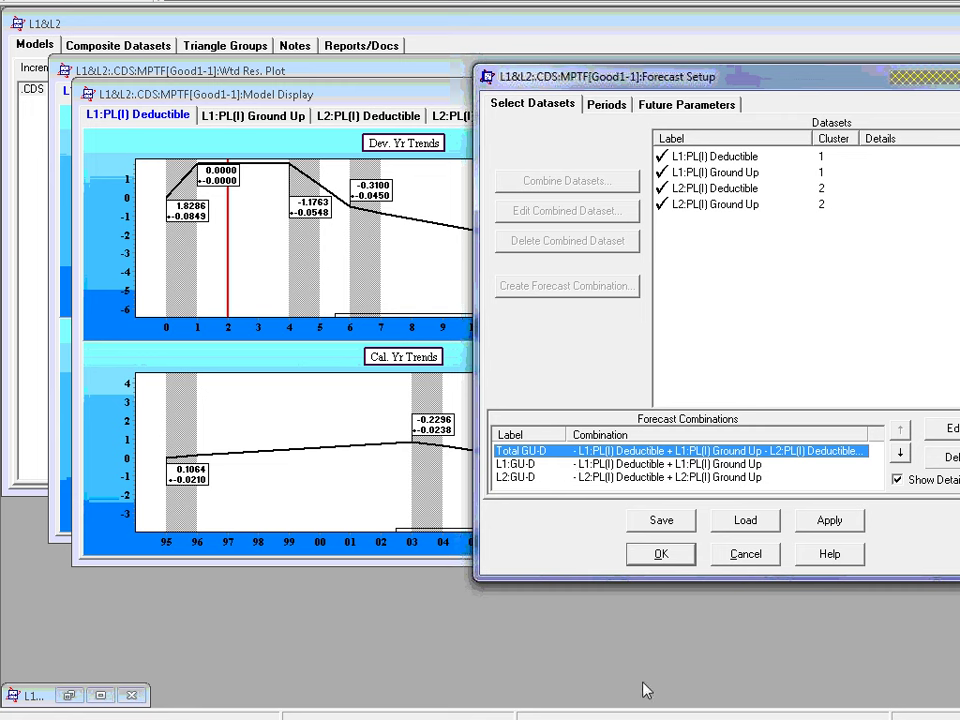
- Save the forecast setup under the existing name Total Gu-D, overwriting the stored version
click(669, 521)
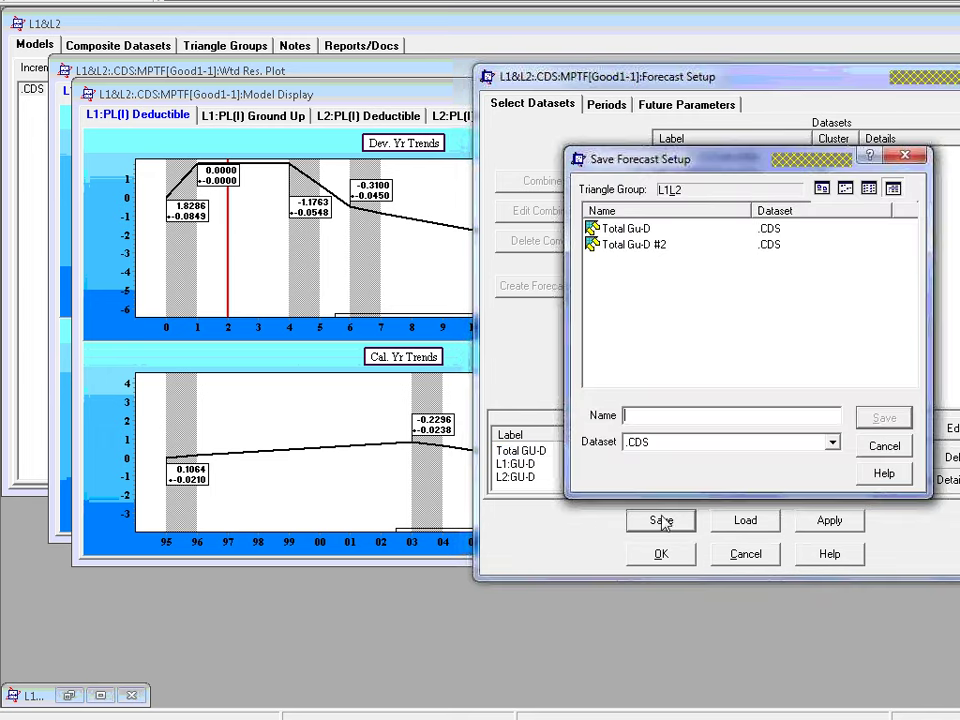
click(621, 231)
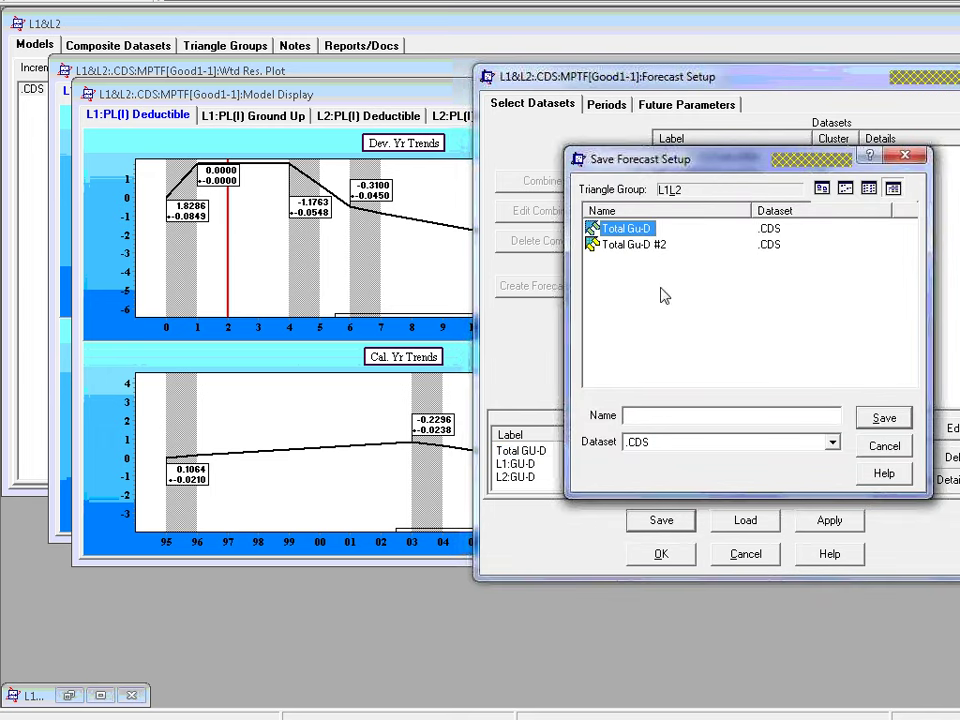
click(884, 420)
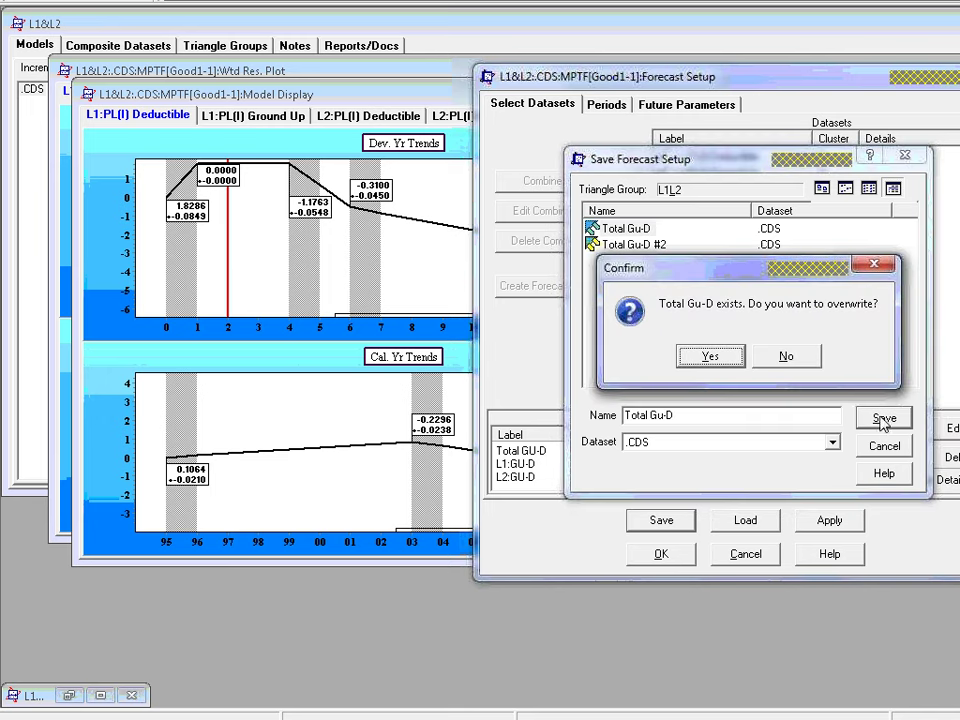
click(711, 357)
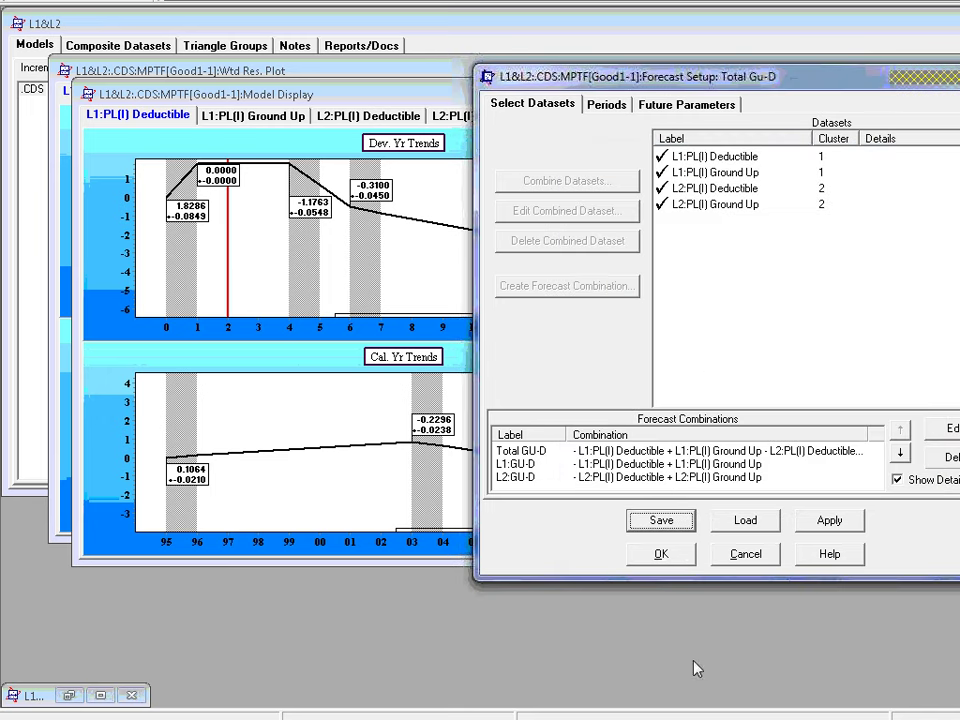
- Run the forecast and view the reserve forecast tables of the L1 and L2 Deductible and Ground Up datasets
click(671, 562)
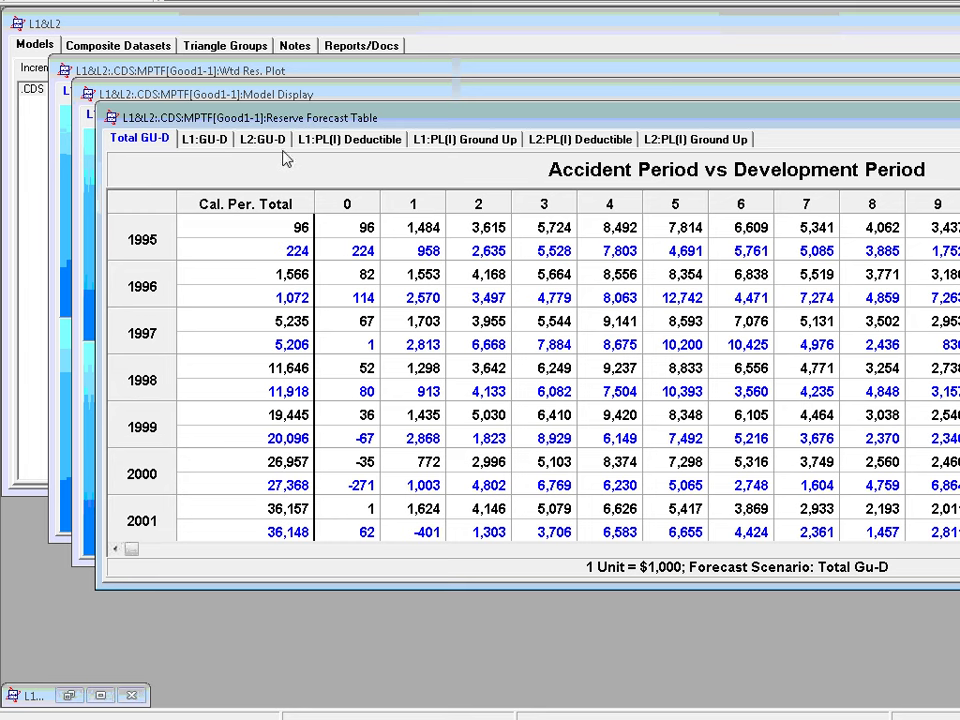
click(368, 143)
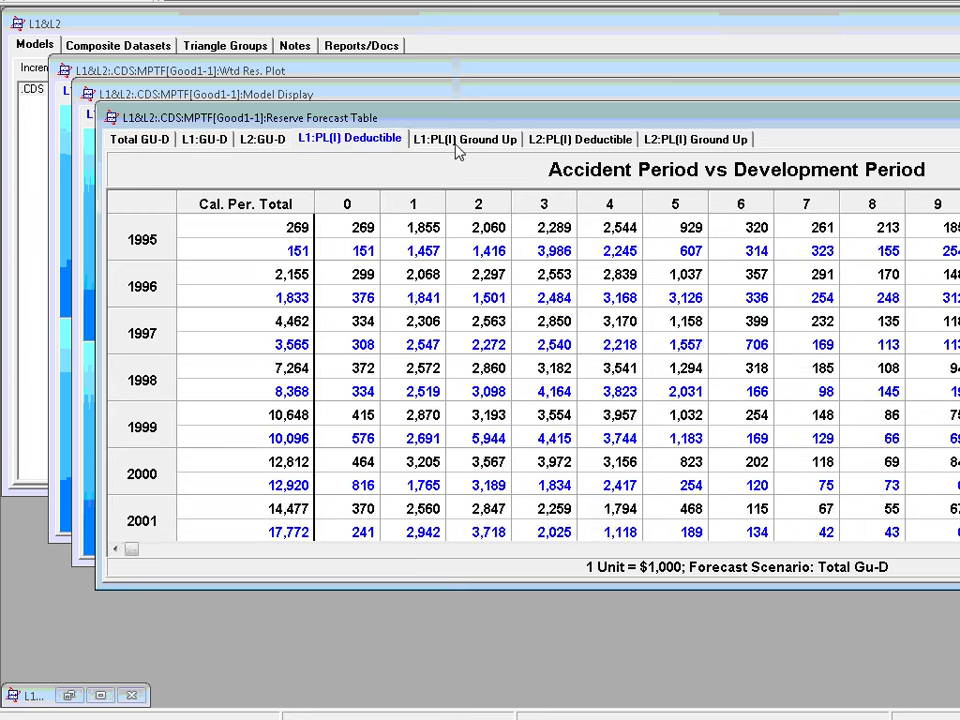
click(445, 140)
click(560, 141)
click(699, 143)
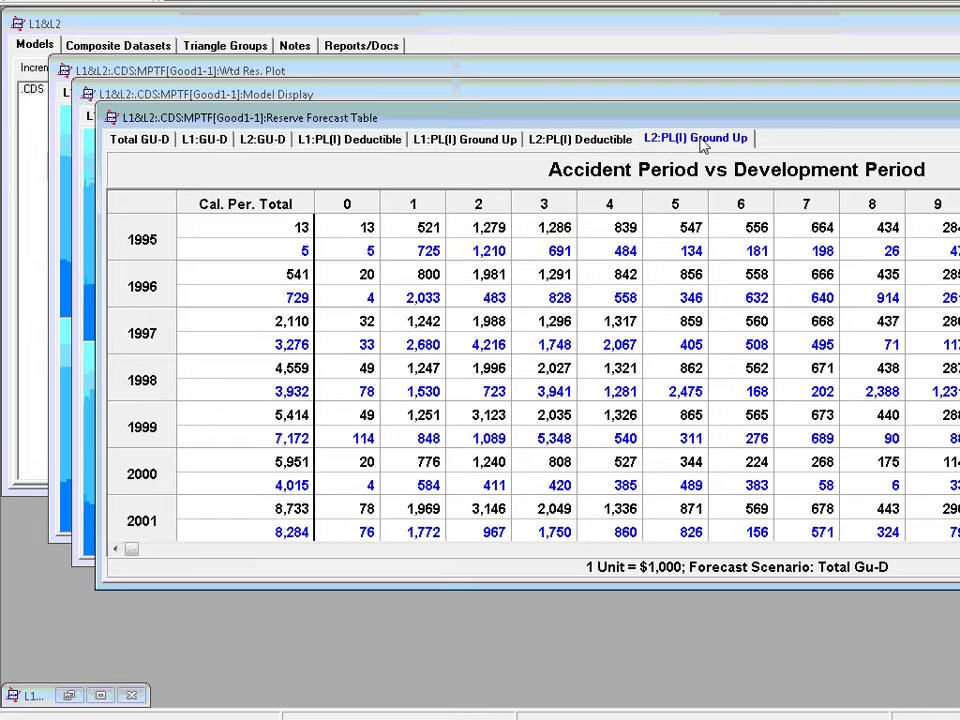
- Open the reserve forecast summaries and examine the Total GU-D and L2:GU-D combination settings and the L1 Deductible calendar year trends
click(790, 2)
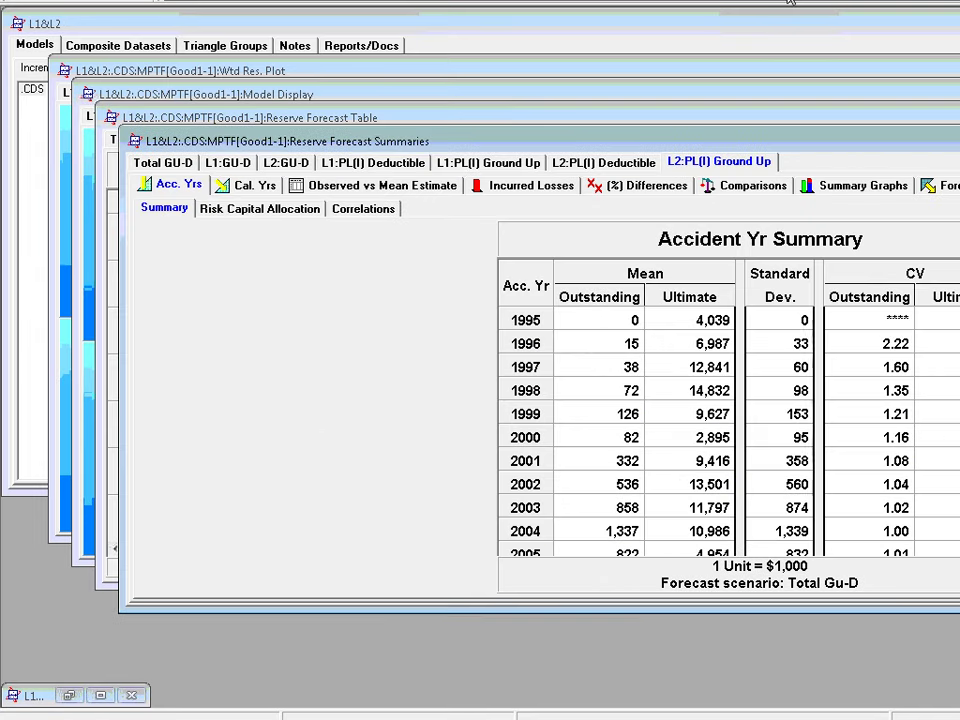
click(172, 164)
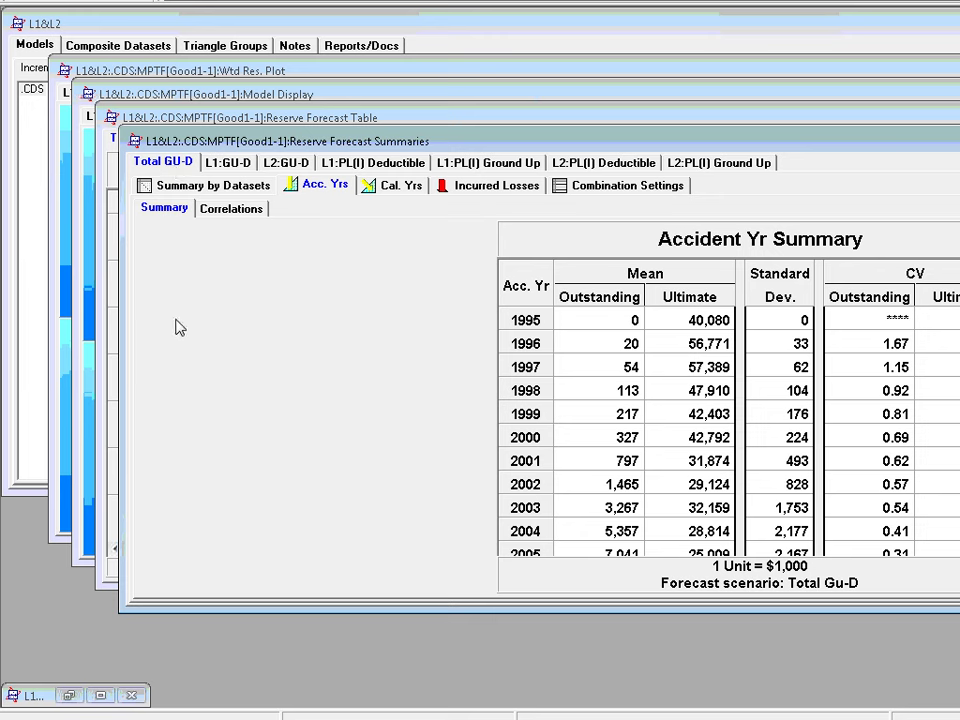
click(594, 190)
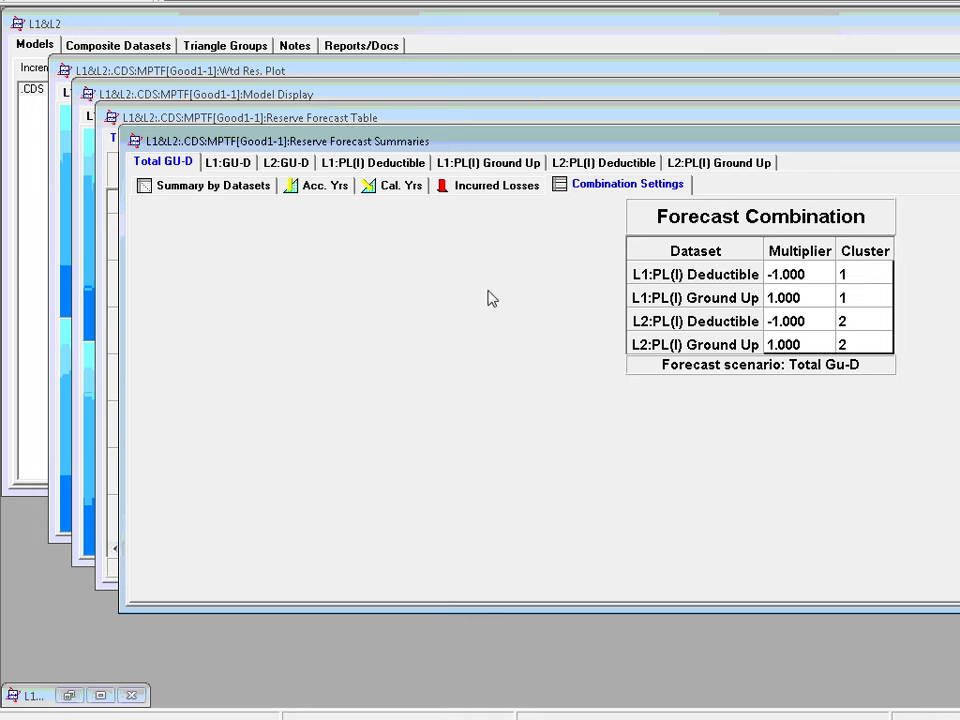
click(339, 165)
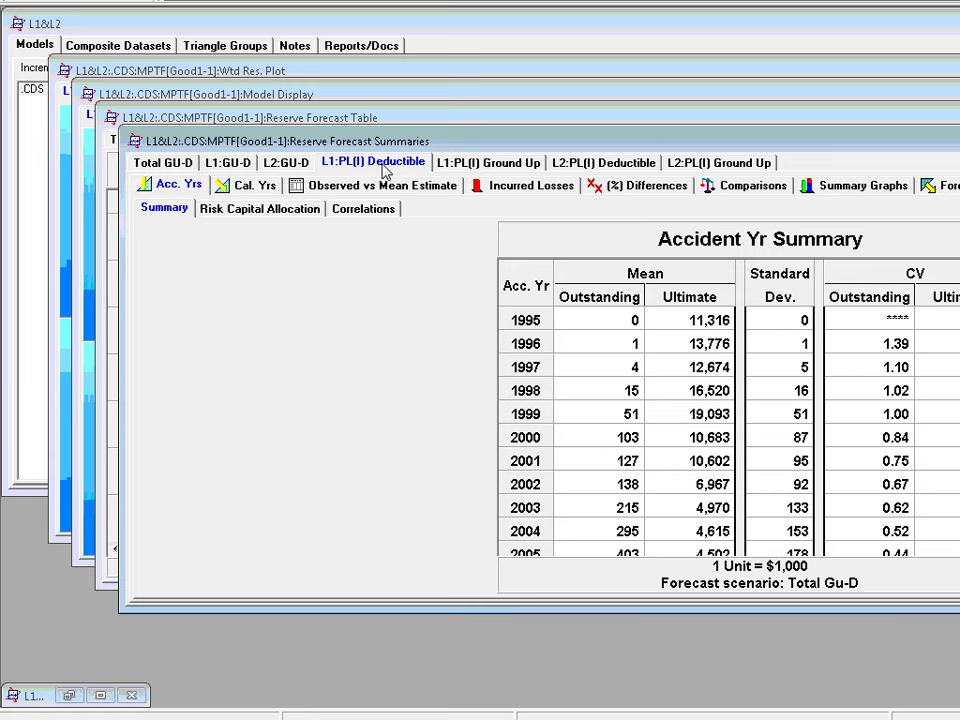
click(945, 185)
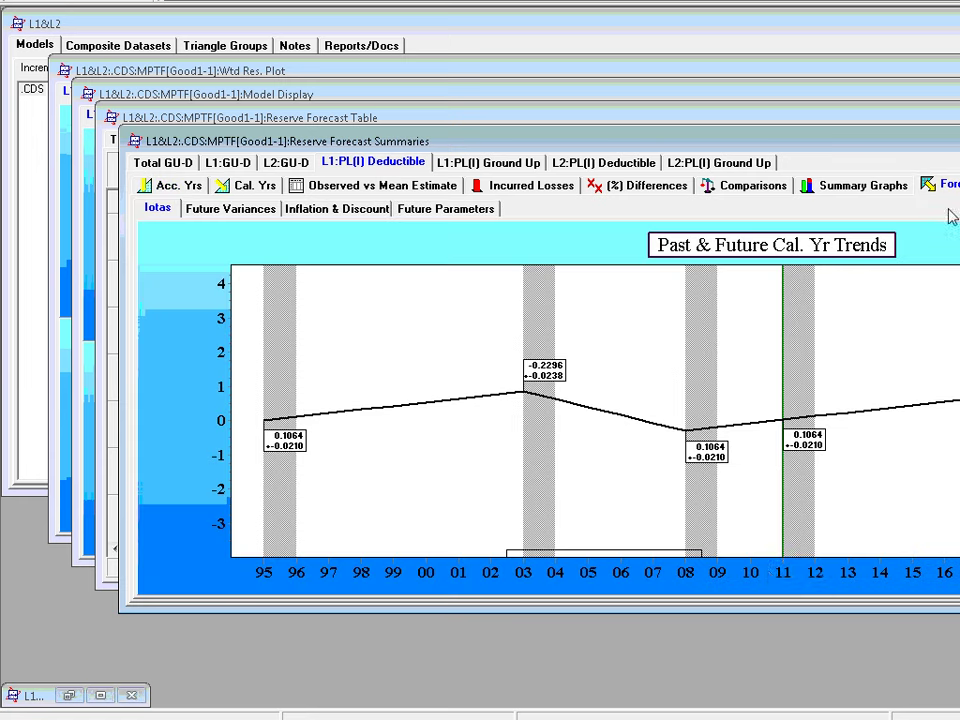
click(290, 163)
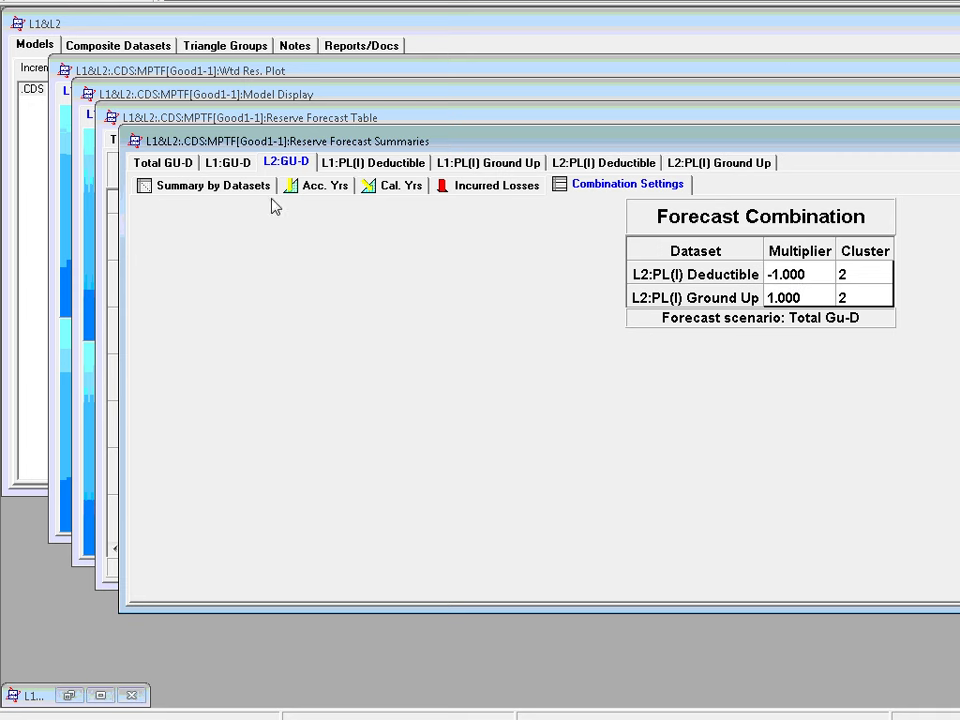
click(165, 163)
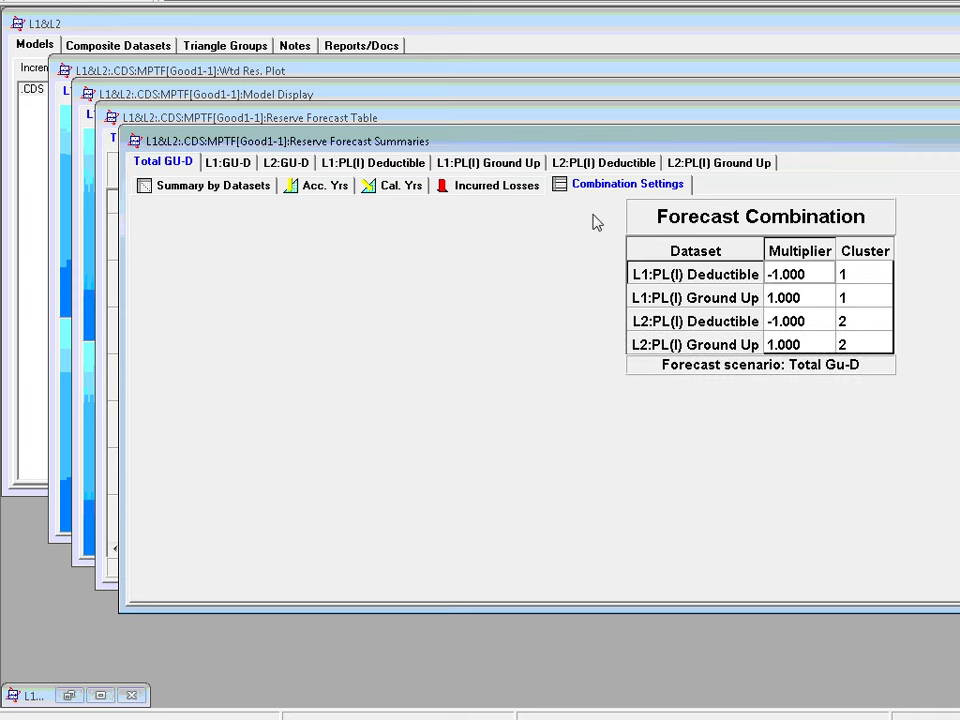
- Run the reserve PALD with 10,000 simulations for both period directions, and review Total GU-D's accident year total, simulated values and quantile summary
click(825, 3)
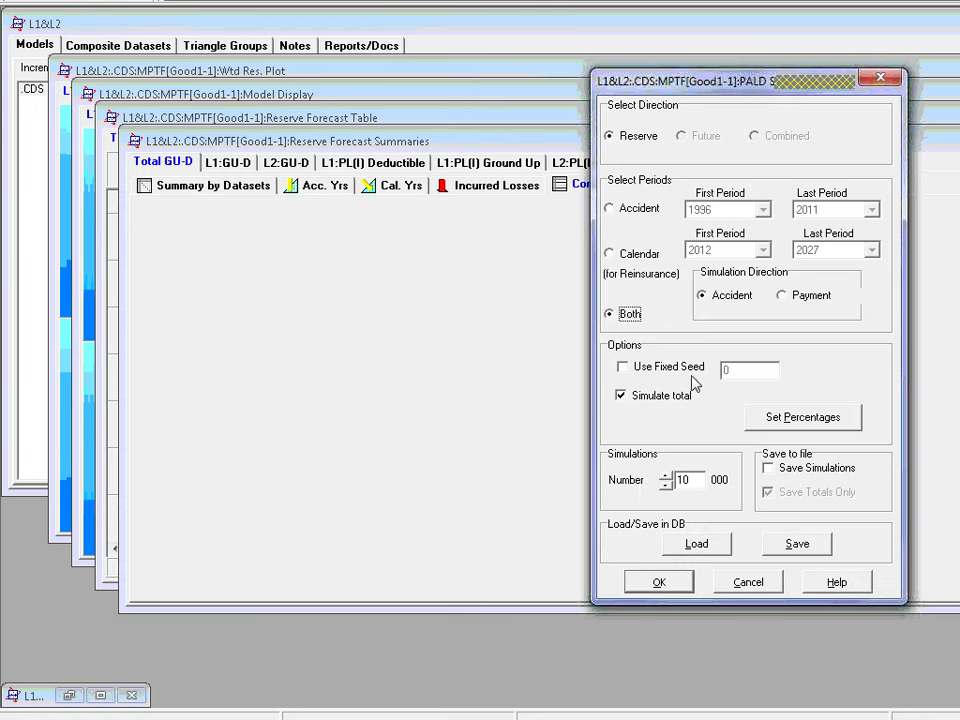
click(650, 583)
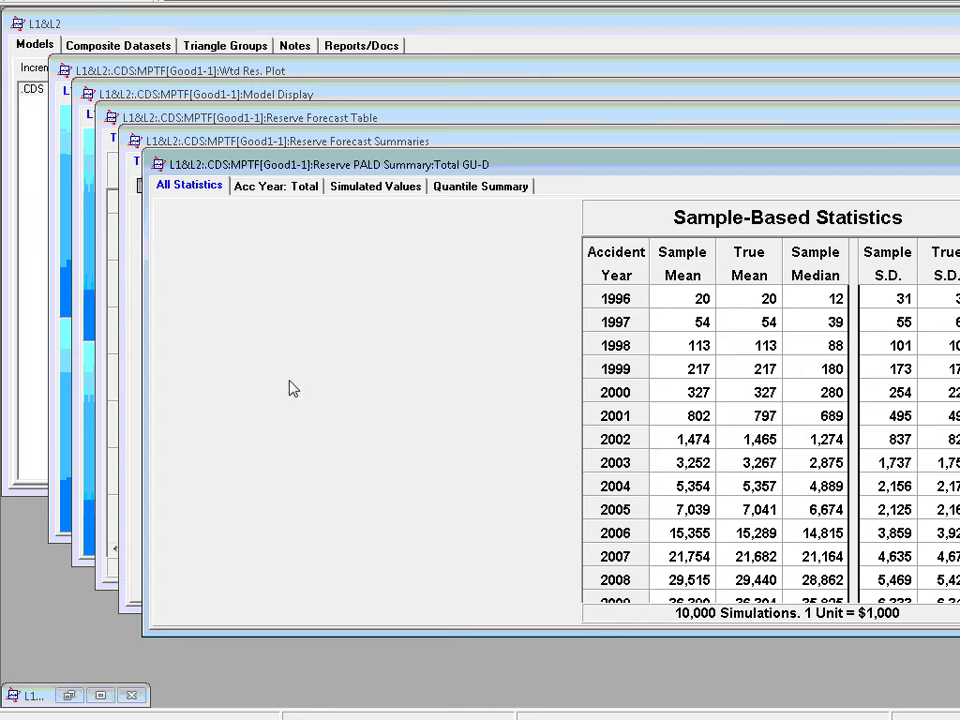
click(272, 188)
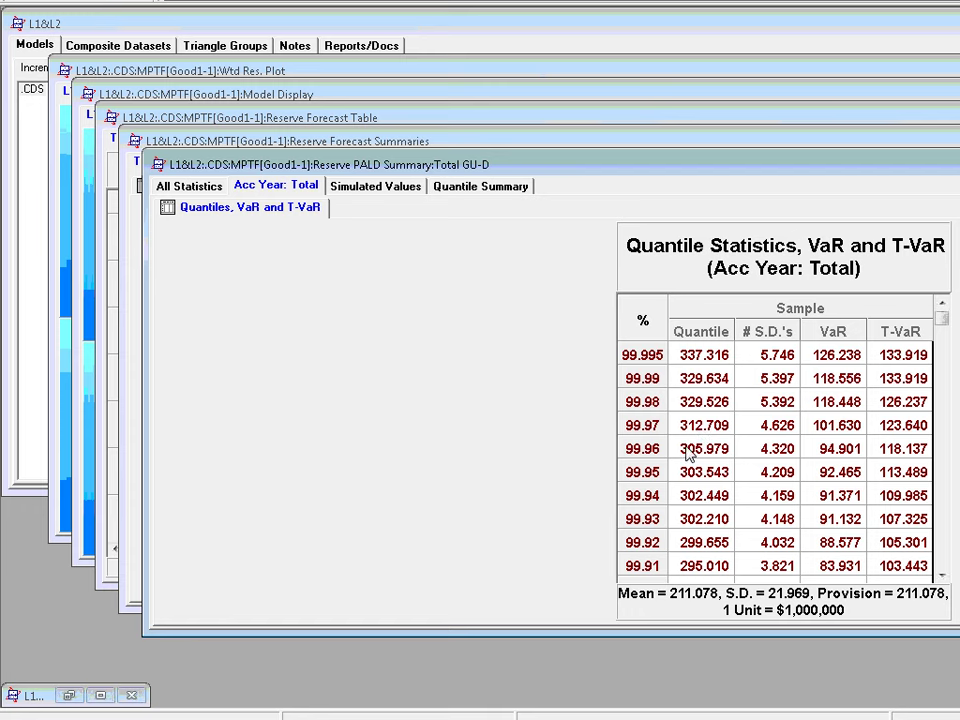
click(369, 192)
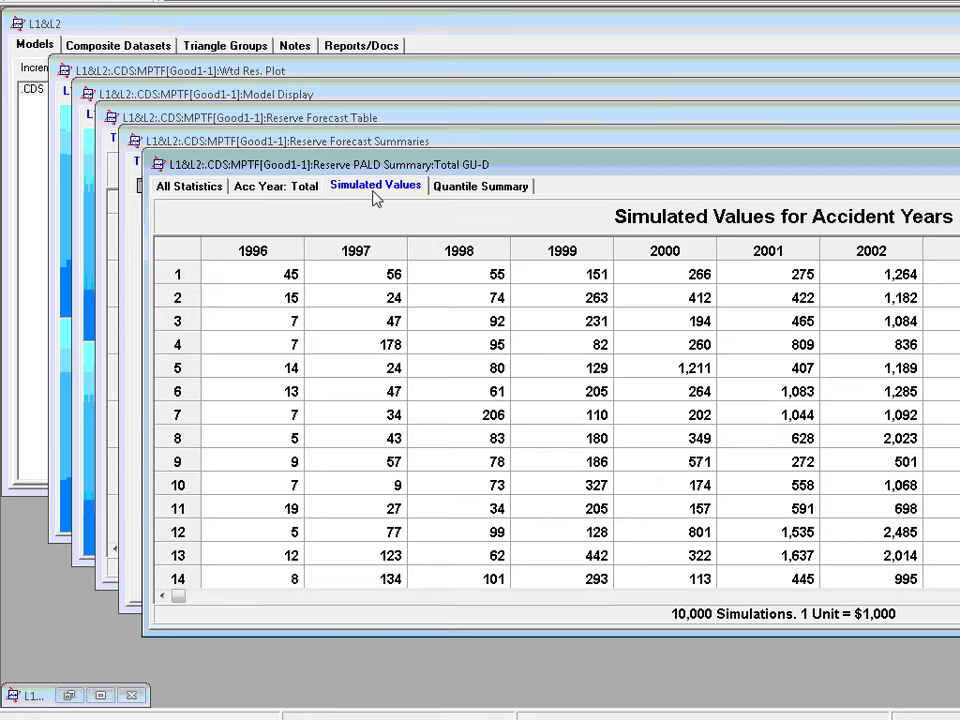
click(470, 190)
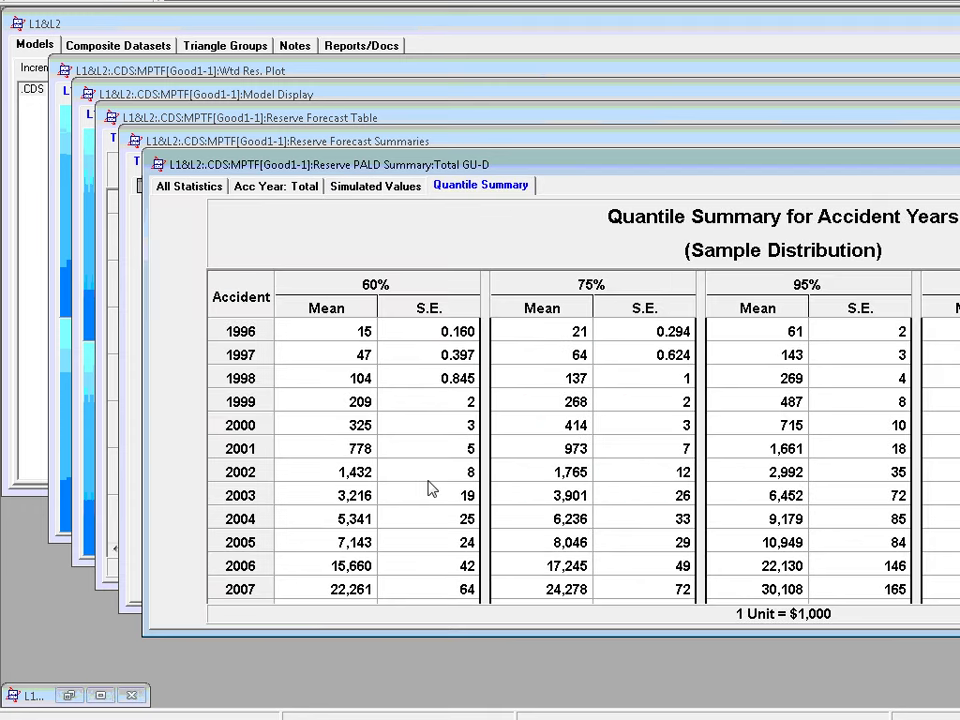
- In the Total Gu-D forecast combination setup, set the last future accident period to 2012 and enable combined forecast tables
click(774, 2)
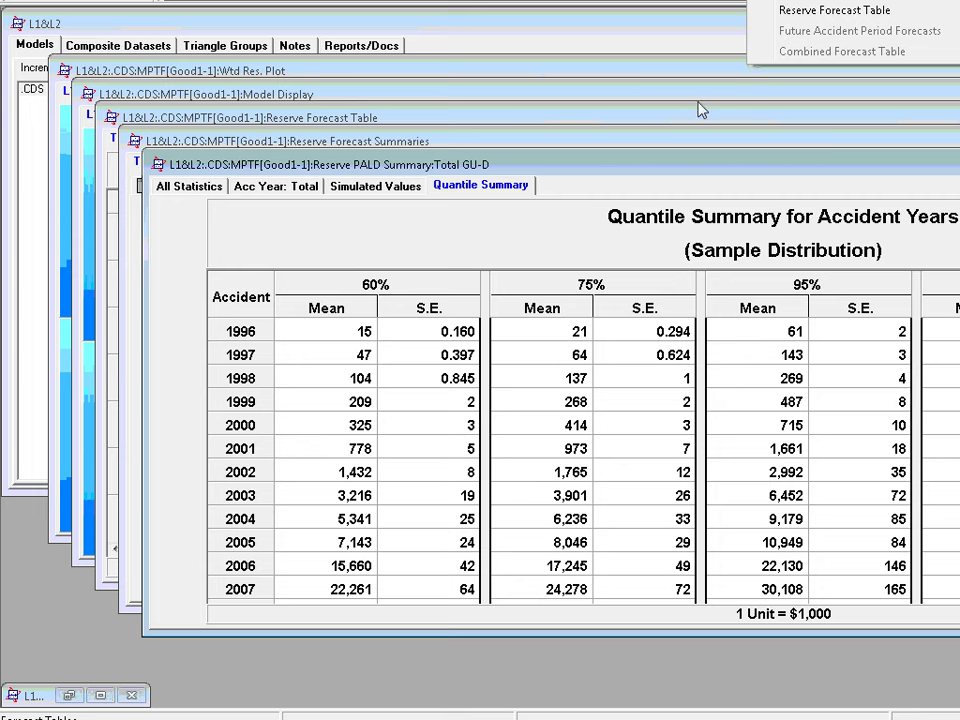
mouse_move(738, 2)
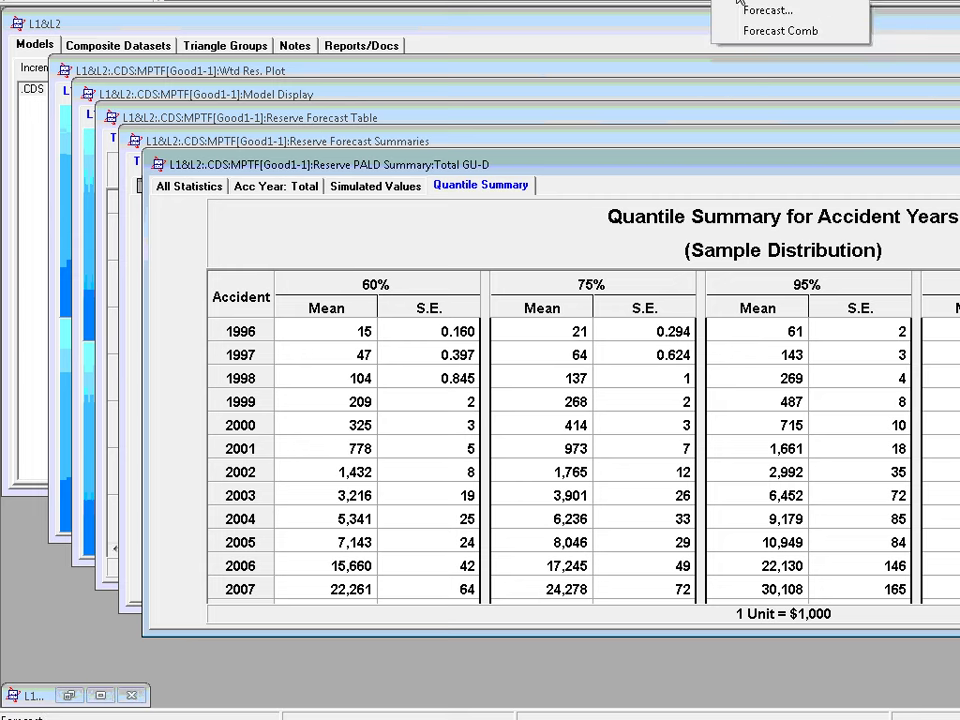
click(752, 32)
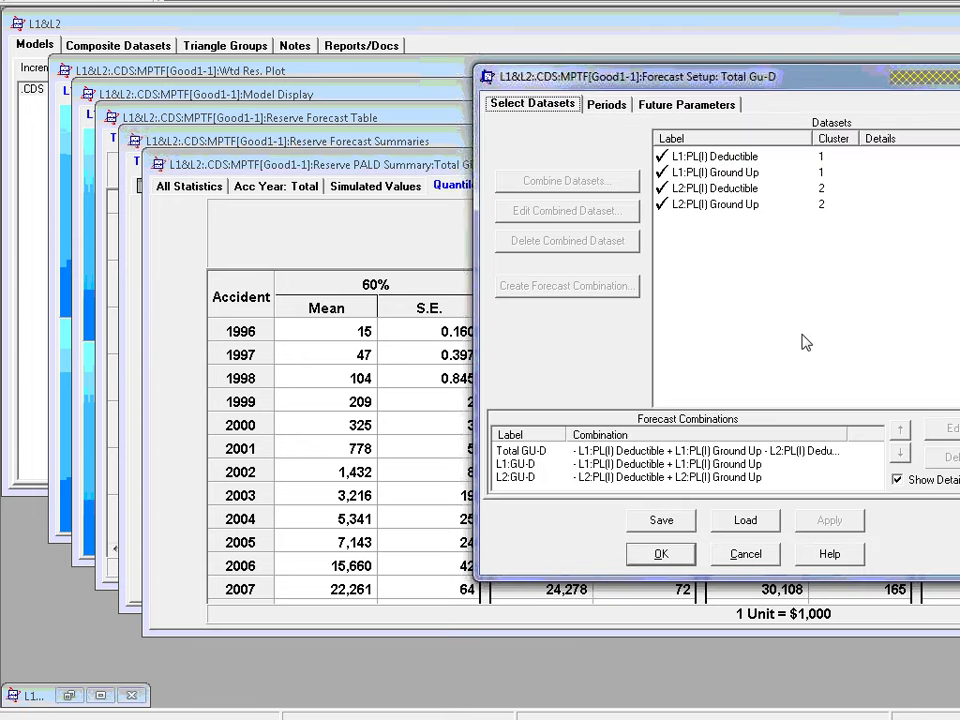
click(606, 106)
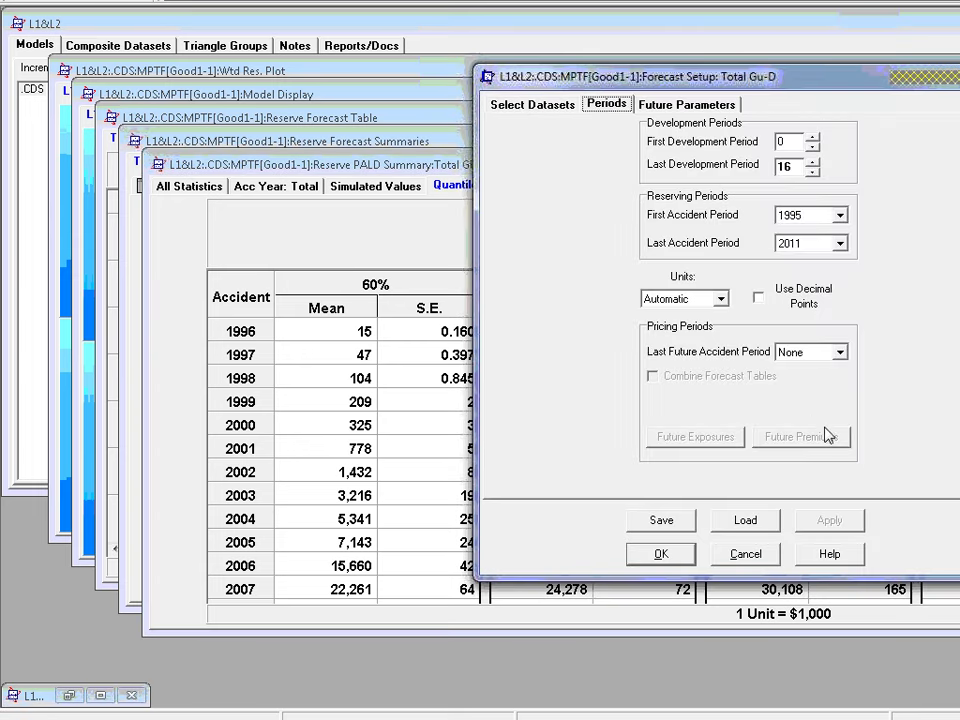
click(840, 353)
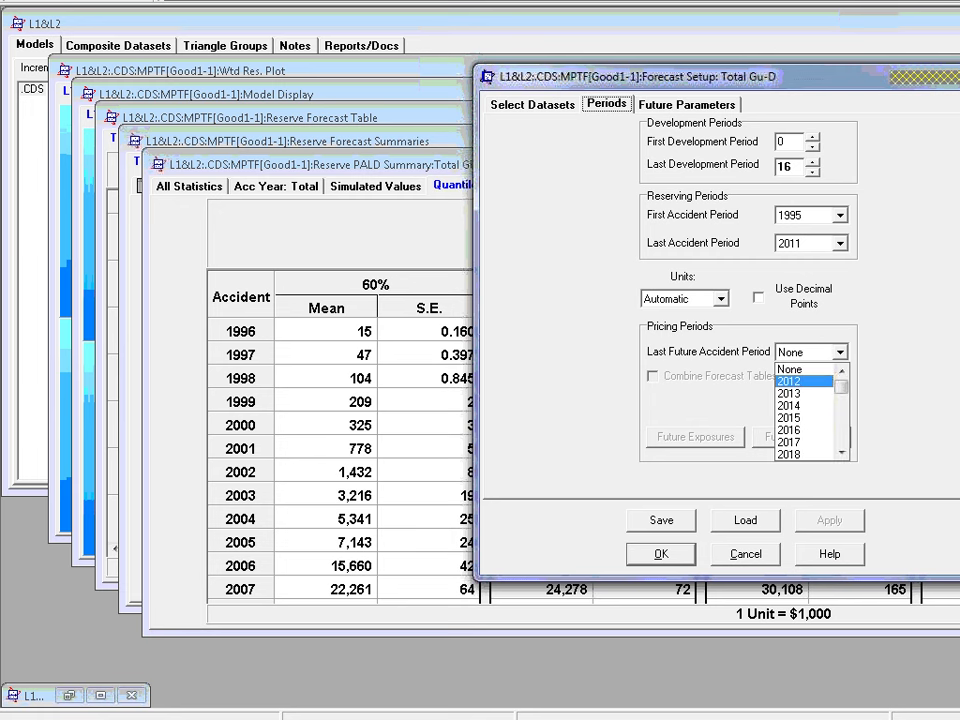
click(790, 381)
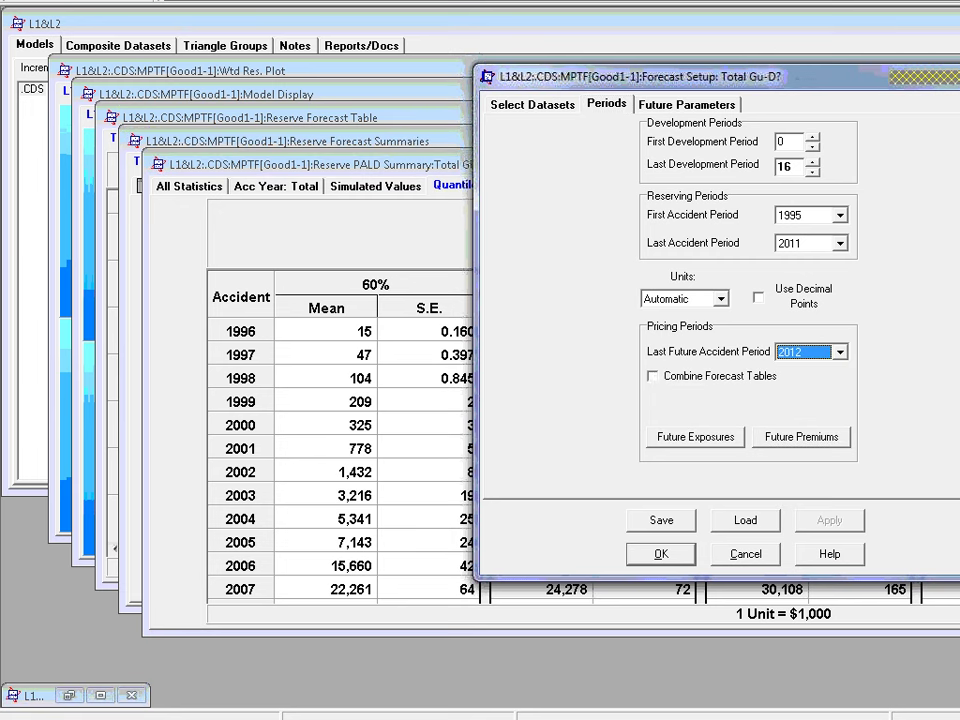
click(653, 376)
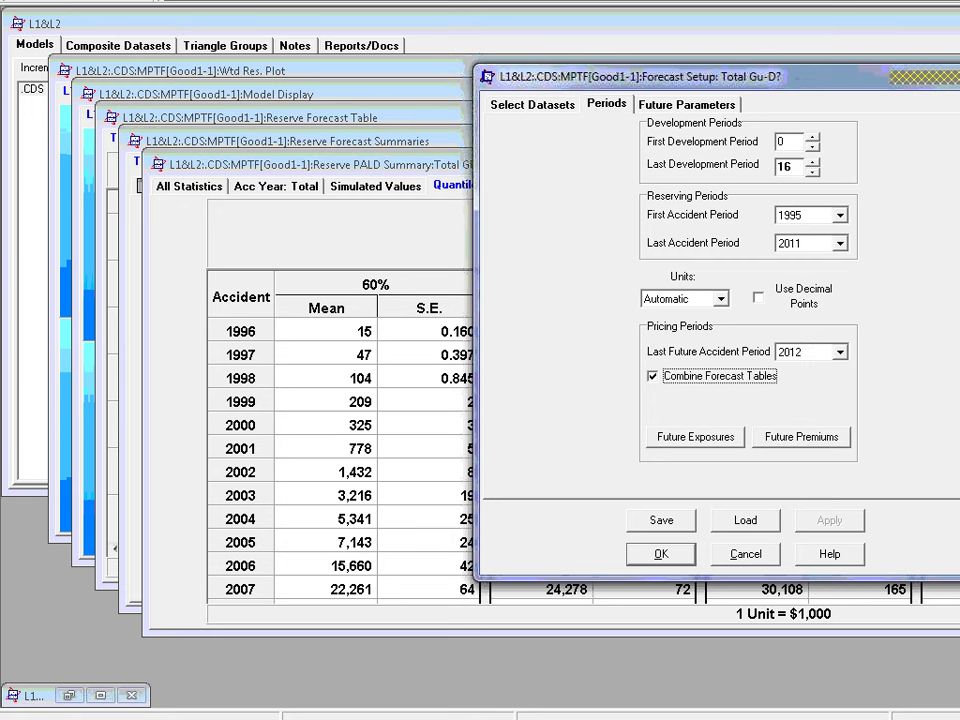
- Examine the 2012 future exposures and future premiums of L1 Deductible, closing both without changes
click(697, 437)
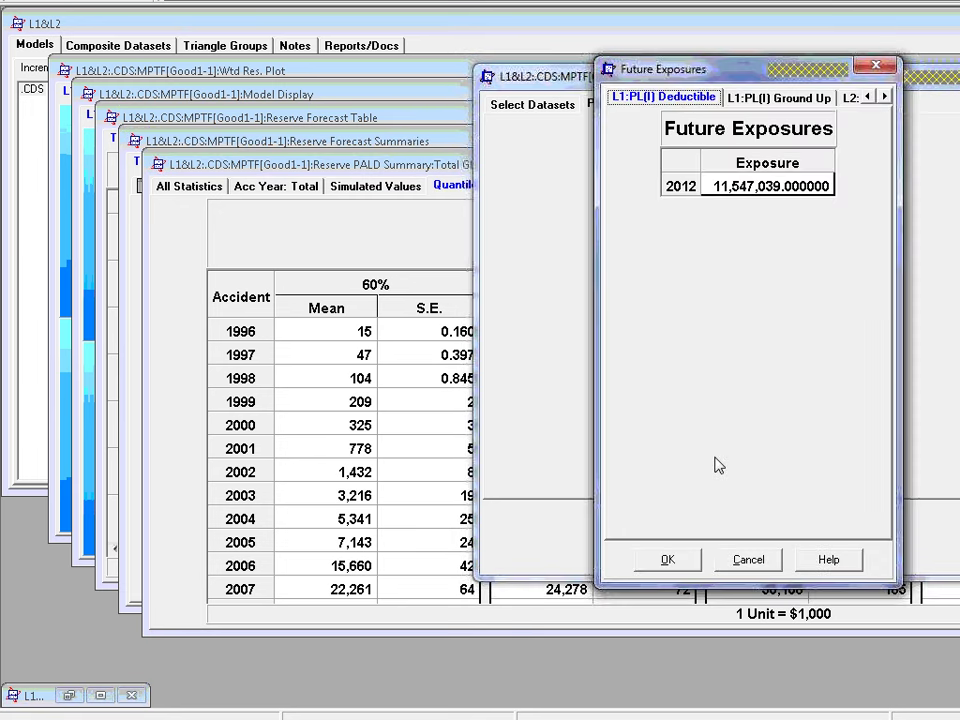
click(749, 562)
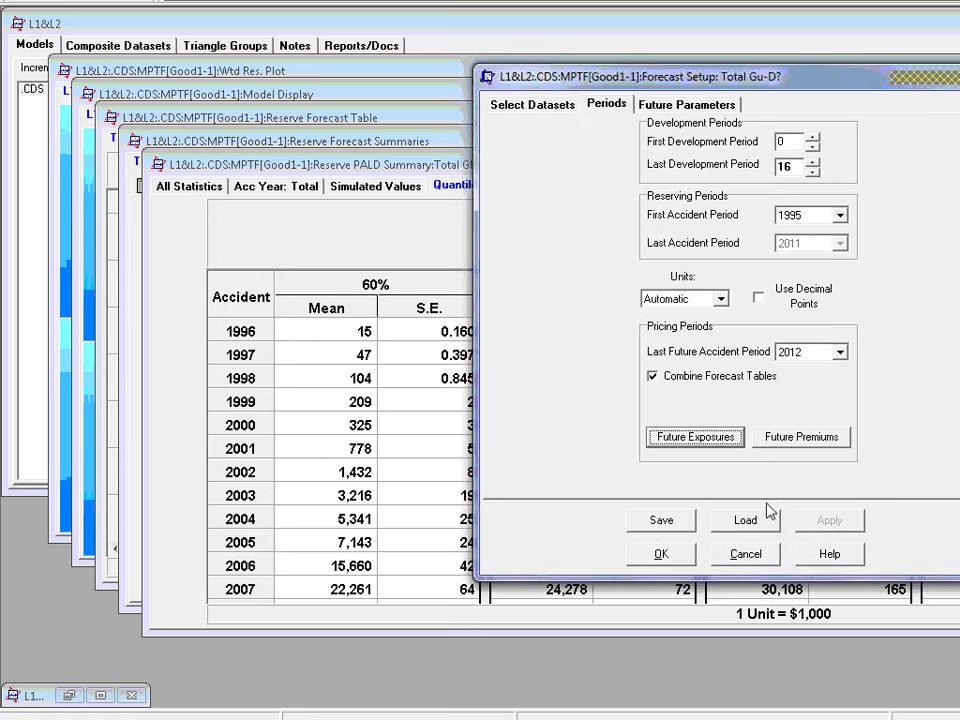
click(786, 440)
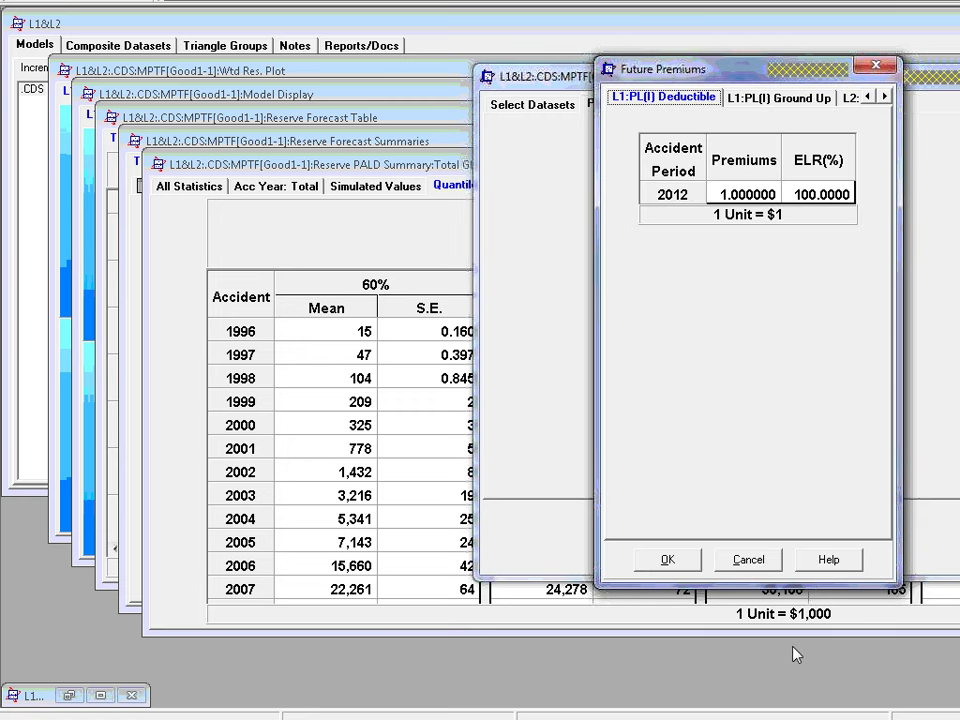
click(745, 563)
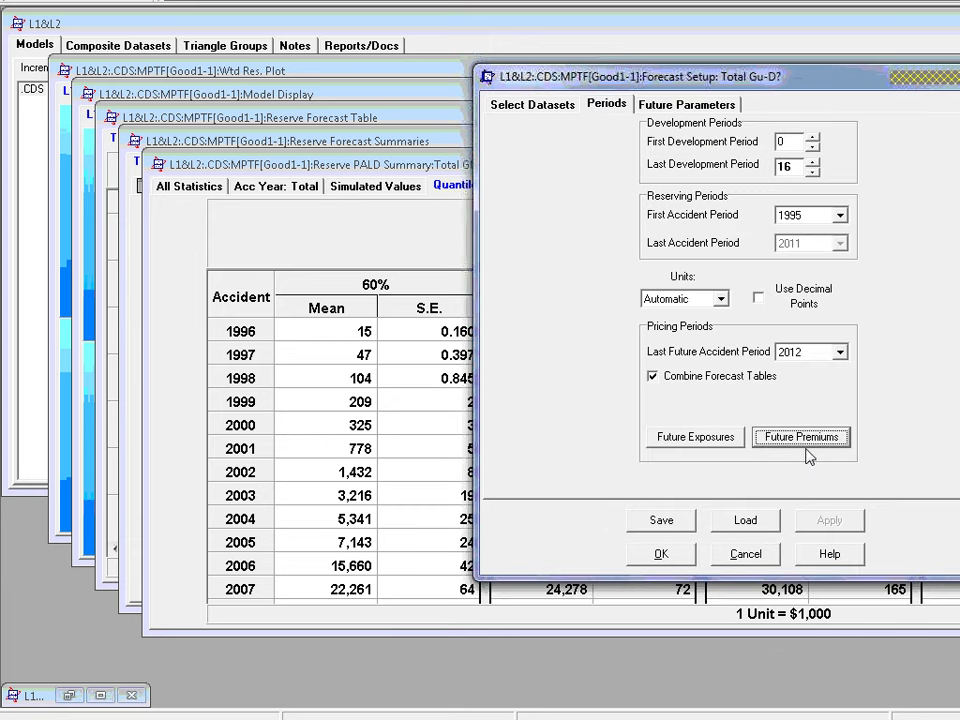
- Save the forecast setup as Total Gu-D Combined and run the forecast
click(662, 519)
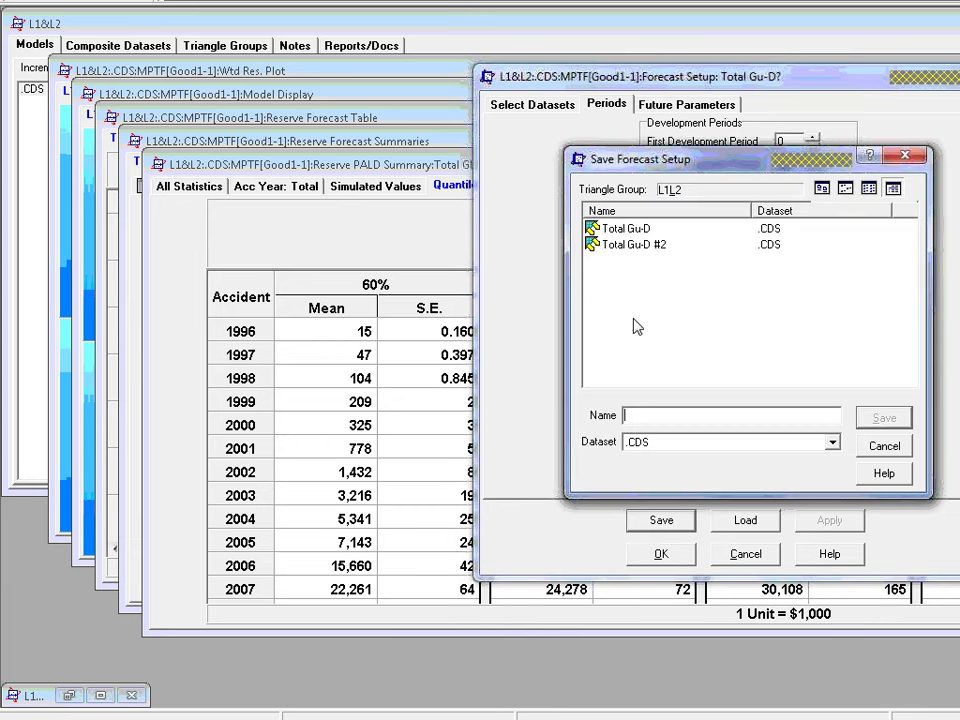
click(623, 230)
click(692, 415)
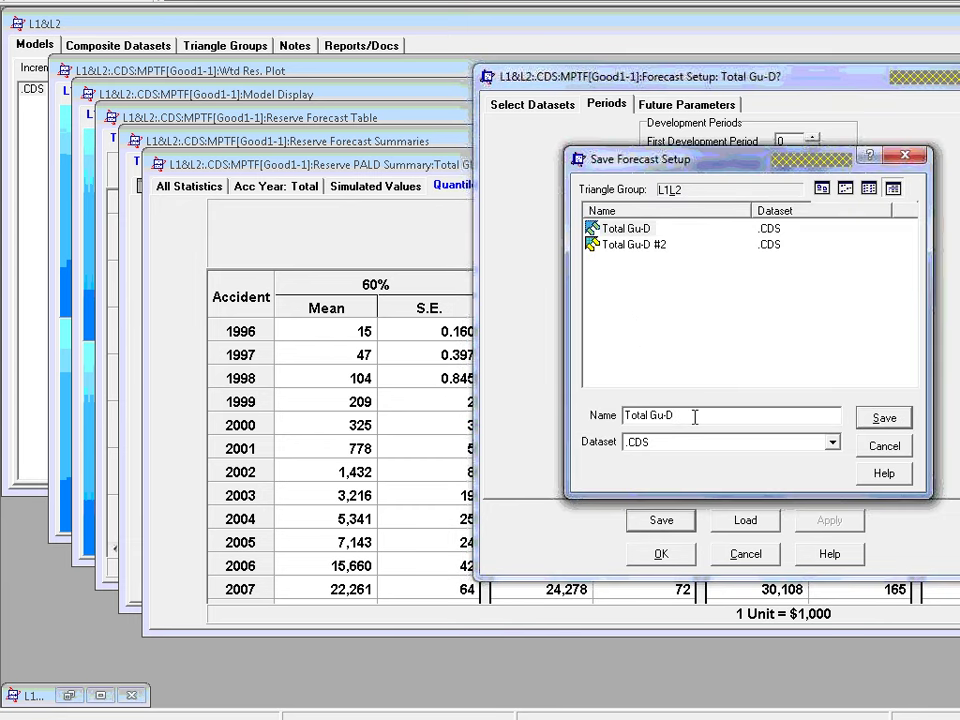
text(Combined)
click(883, 420)
click(661, 556)
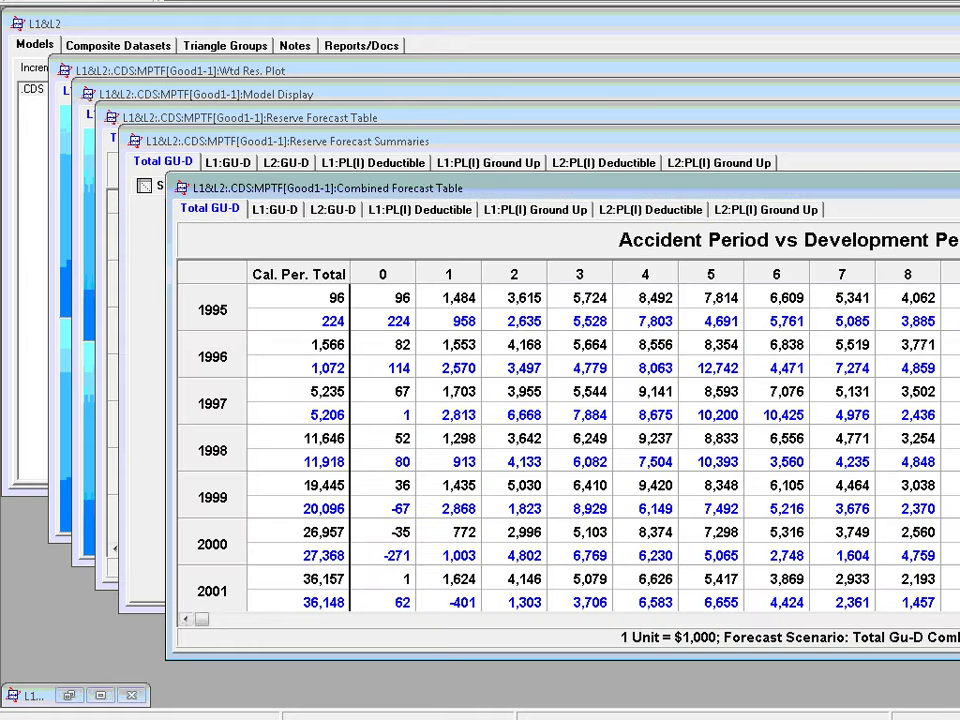
- Review the combined forecast tables of Total GU-D, L1:GU-D, L2:GU-D, L1 Deductible and L1 Ground Up, including accident year 2012
scroll(560, 440, down, 9)
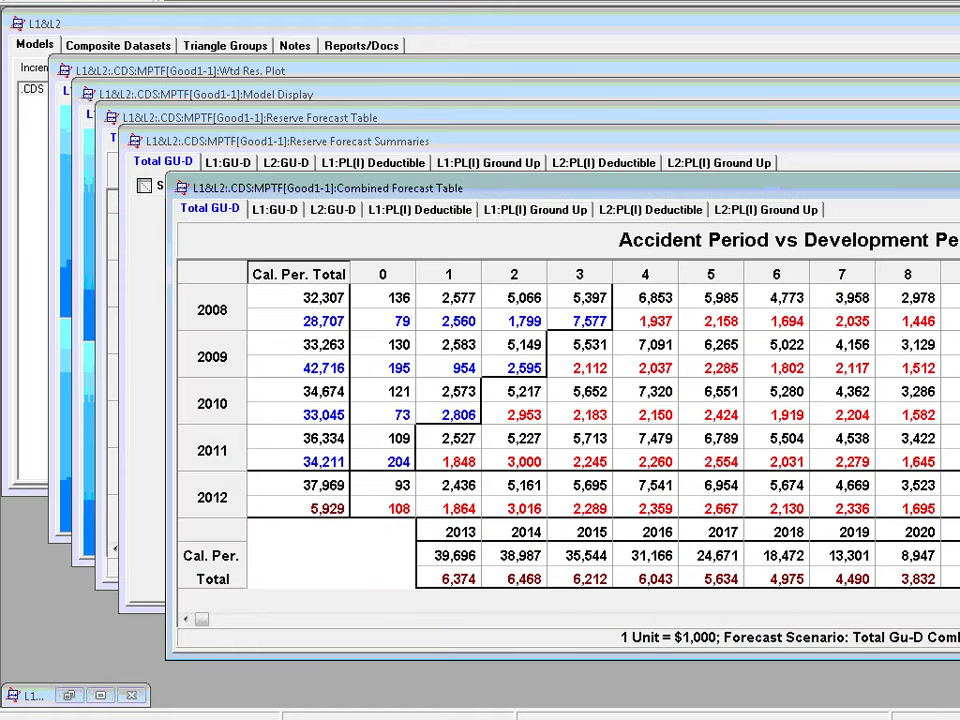
click(290, 212)
click(333, 212)
click(420, 210)
click(540, 209)
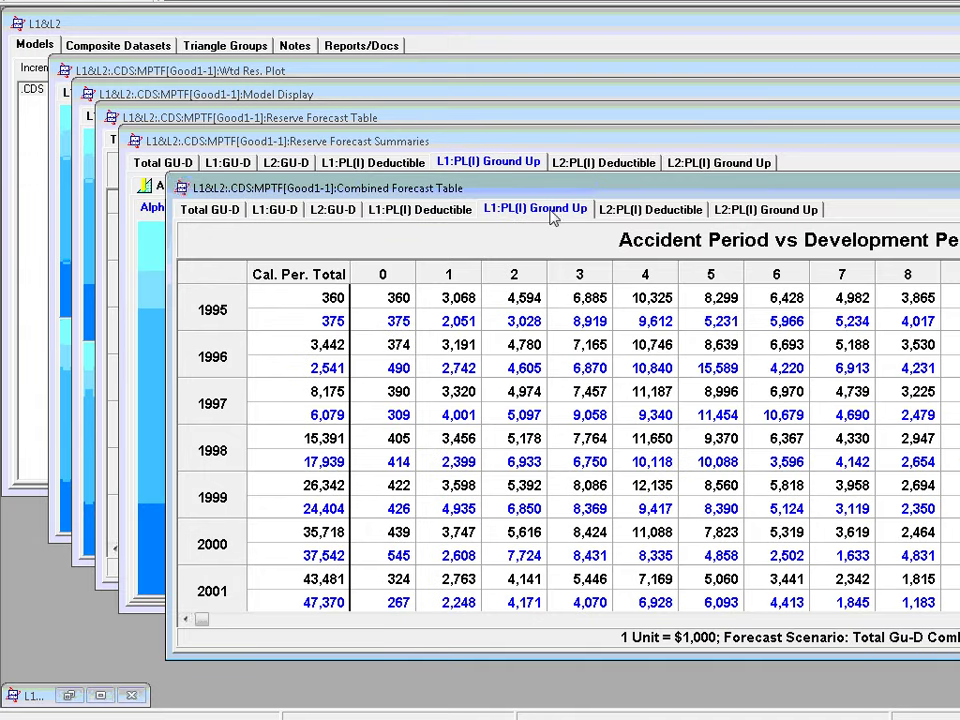
- Open the combined forecast summary and the future accident period summary for L1 Ground Up
click(812, 1)
click(832, 52)
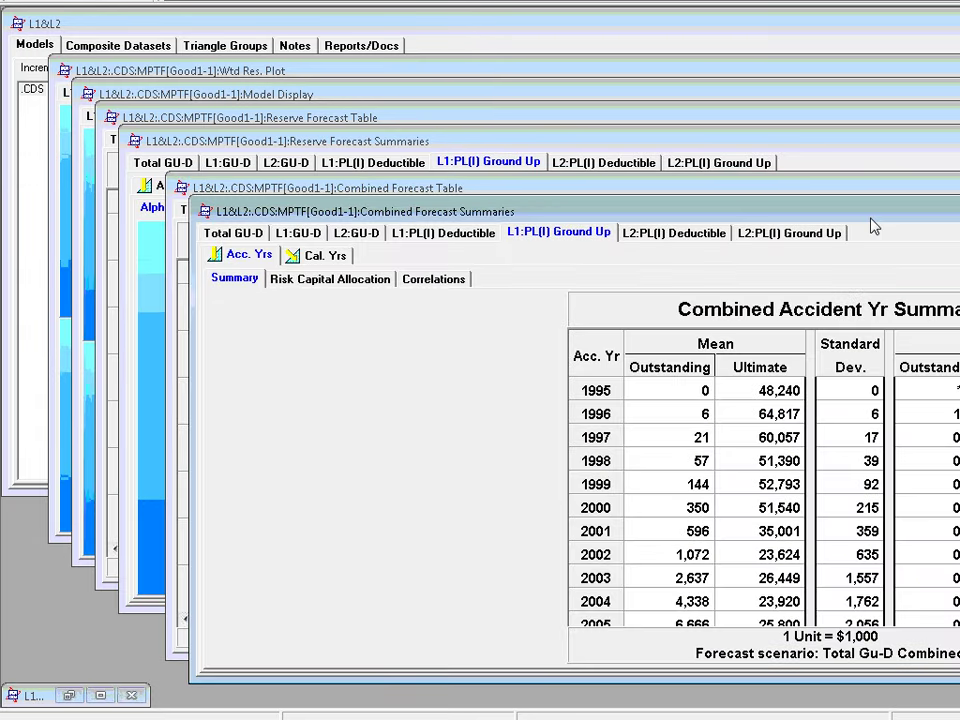
click(806, 3)
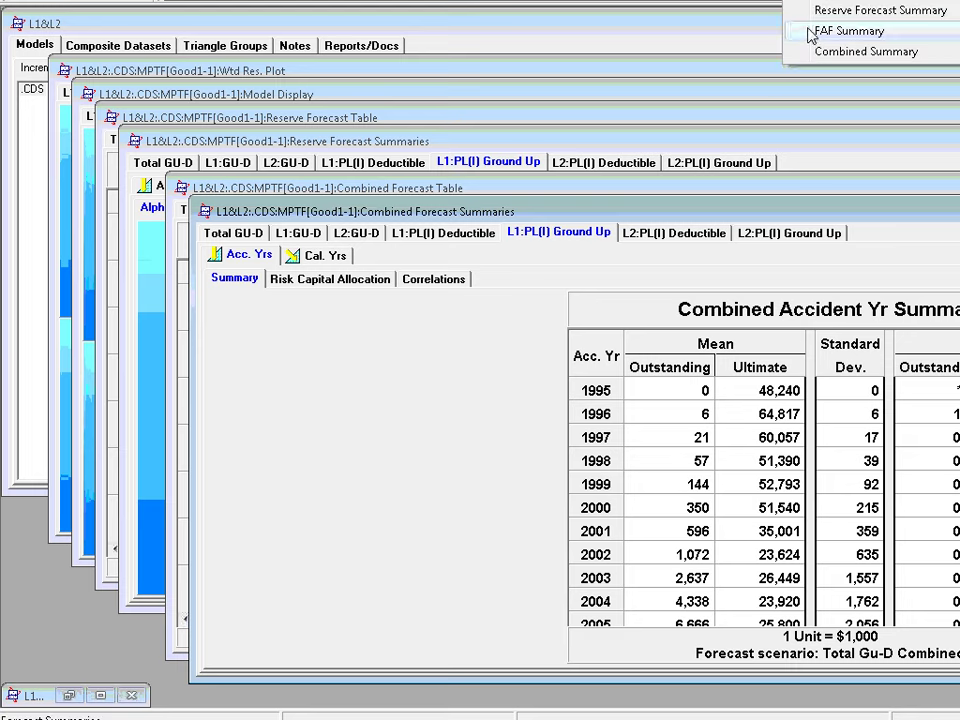
click(810, 32)
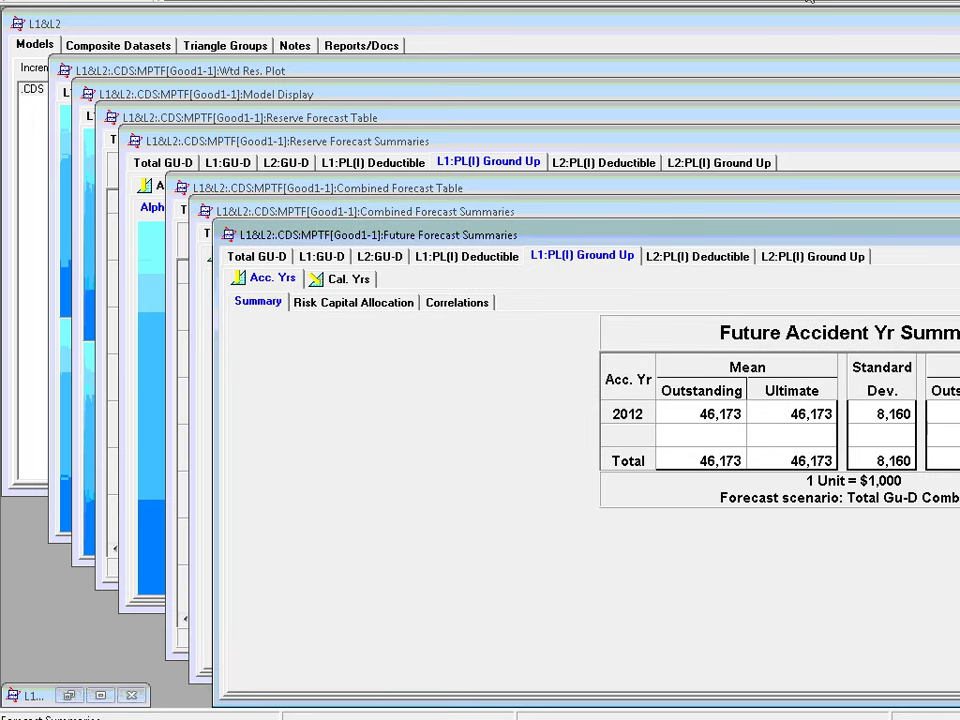
- Return to the reserve forecast summaries and run the combined PALD with 10,000 simulations for both period directions, simulating the total
click(806, 5)
click(808, 12)
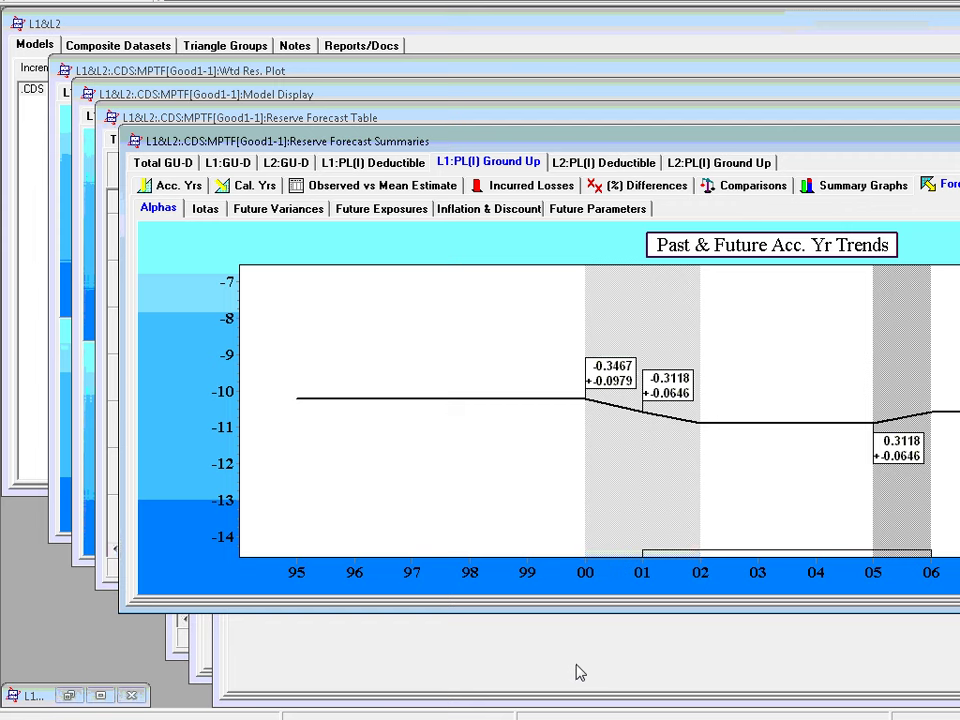
click(824, 3)
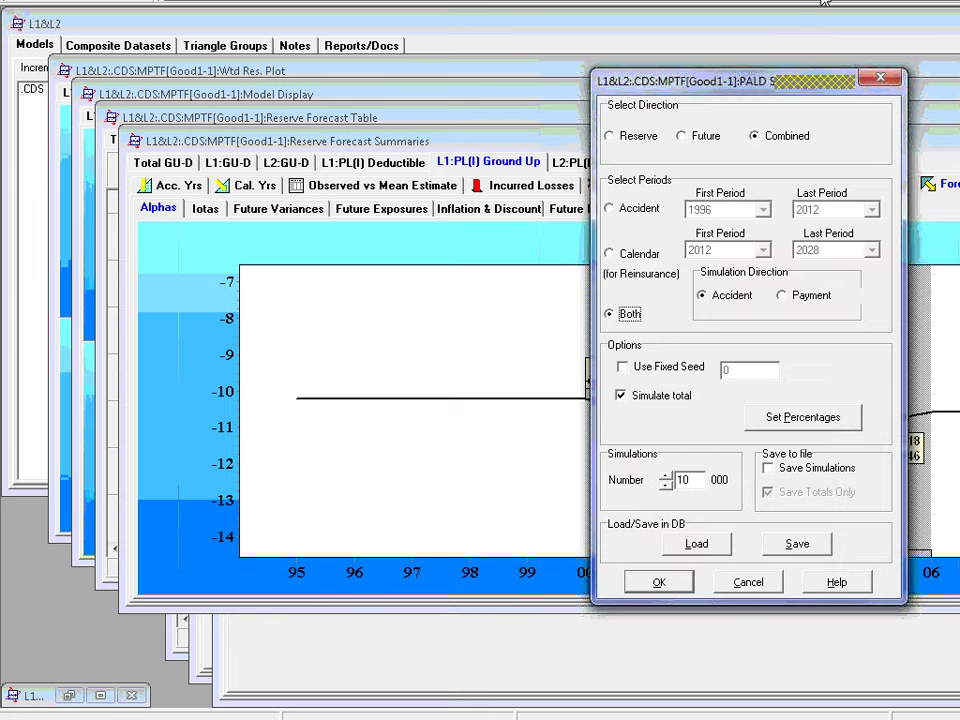
click(659, 582)
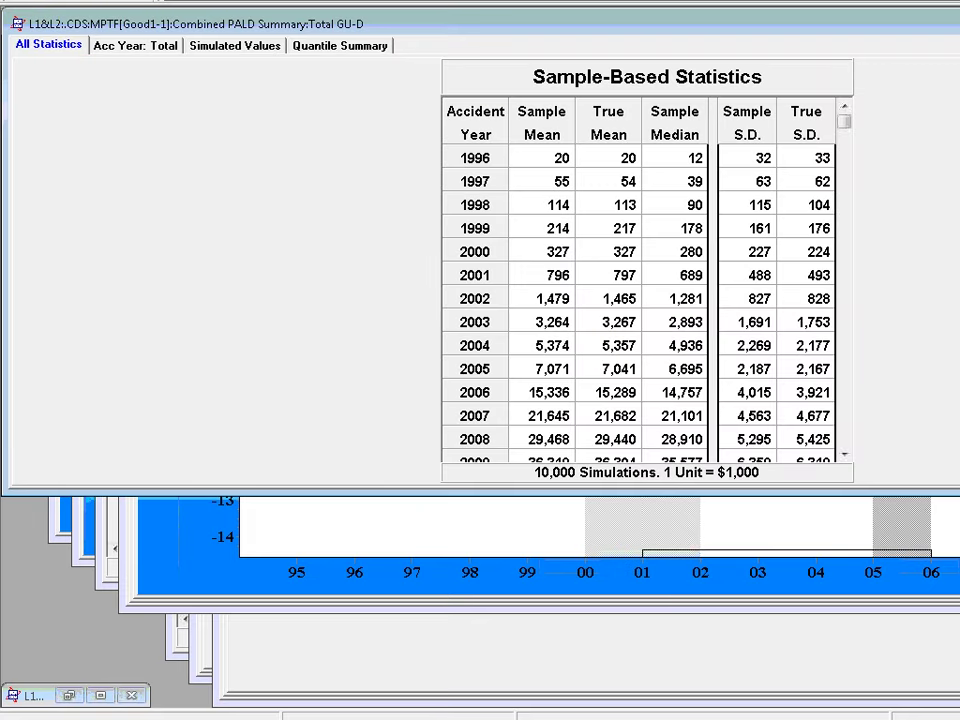
- Load the MPTF model Good1 of L1&L2 in a new window
click(221, 3)
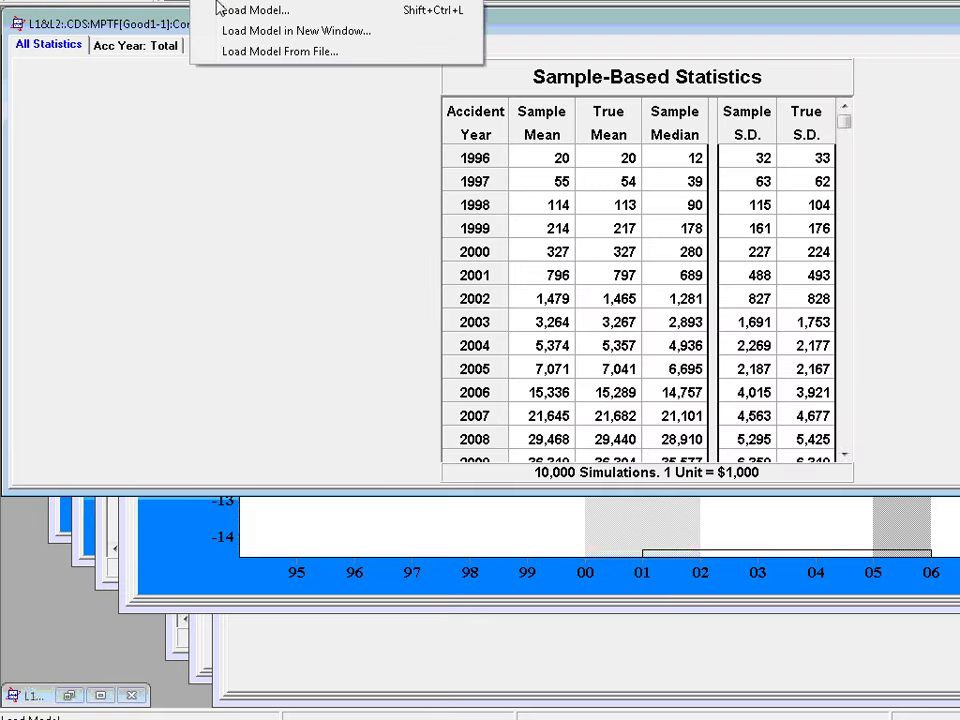
click(229, 36)
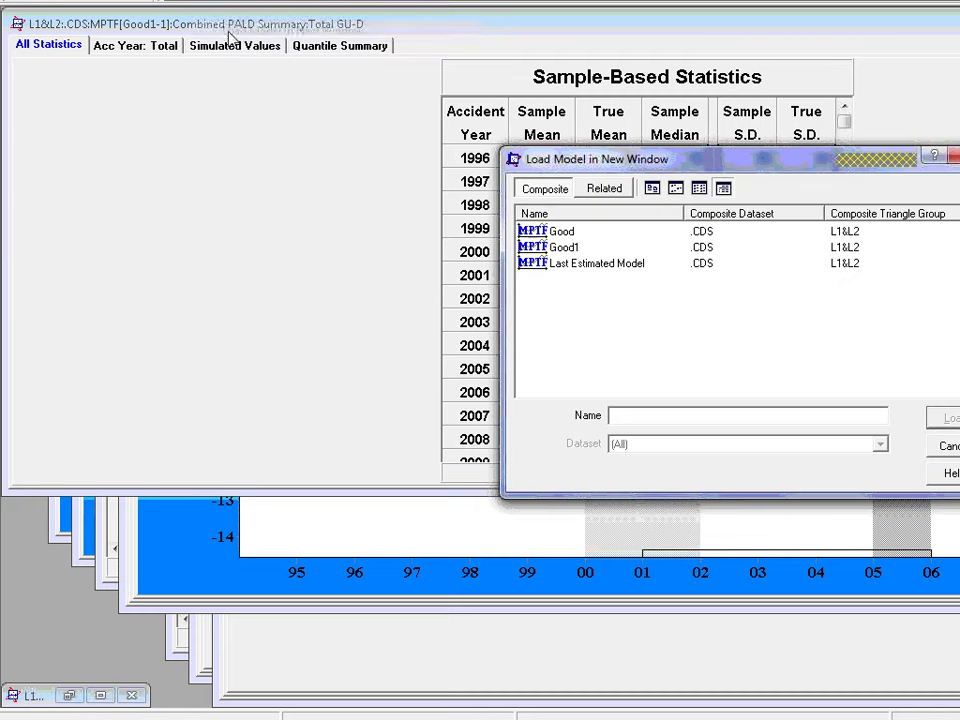
double_click(555, 252)
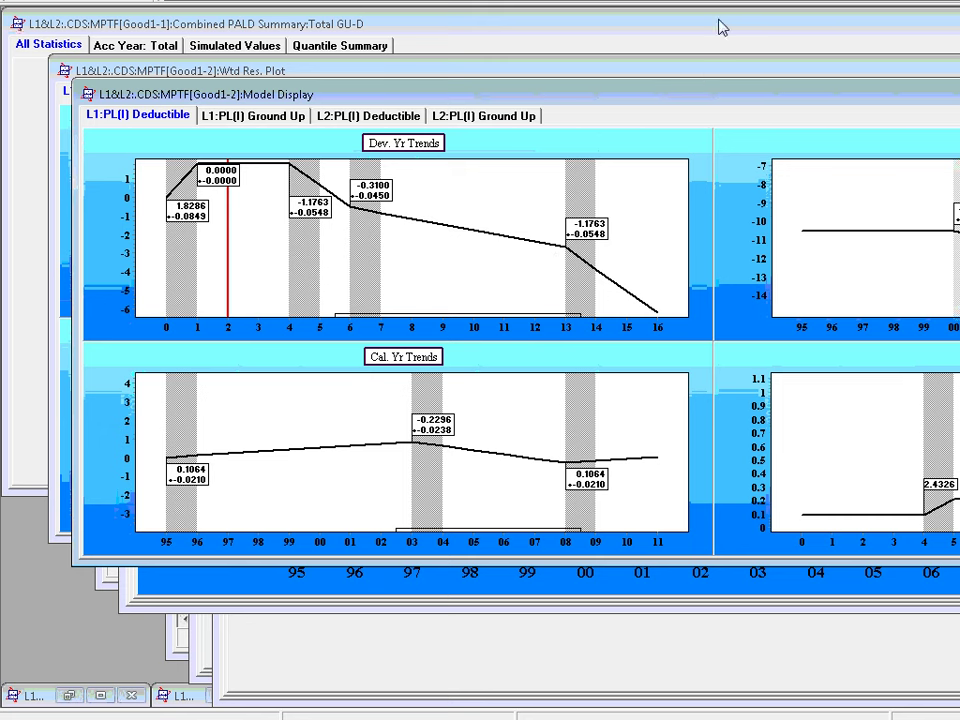
- In a new combined forecast setup, combine L1:PL(I) Deductible with multiplier -1 and L1:PL(I) Ground Up into a dataset labelled L1:GU-D
click(743, 1)
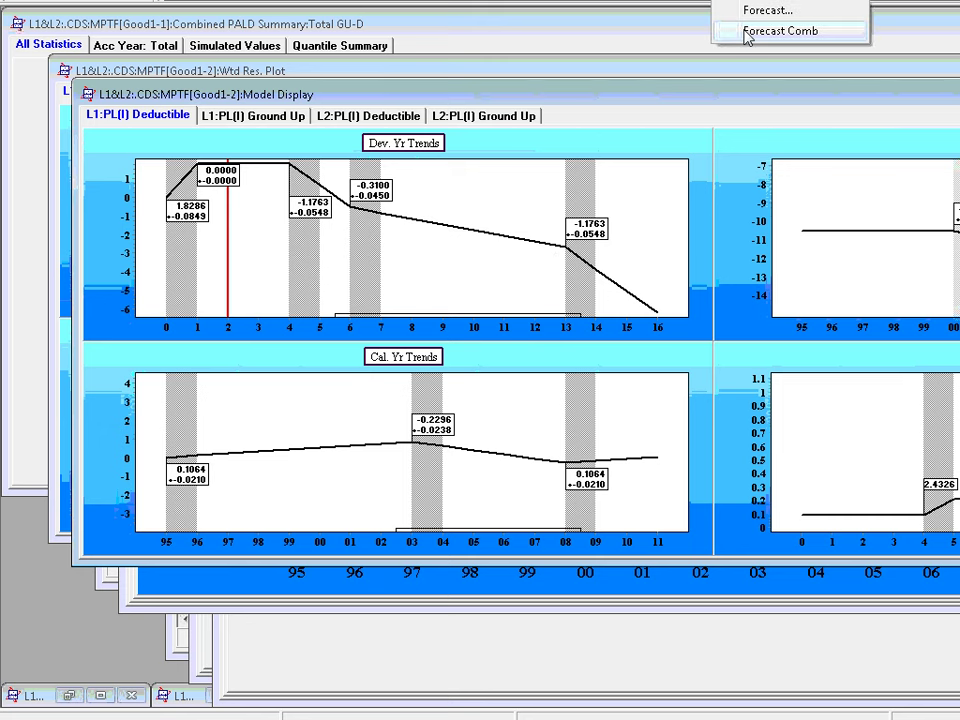
click(745, 32)
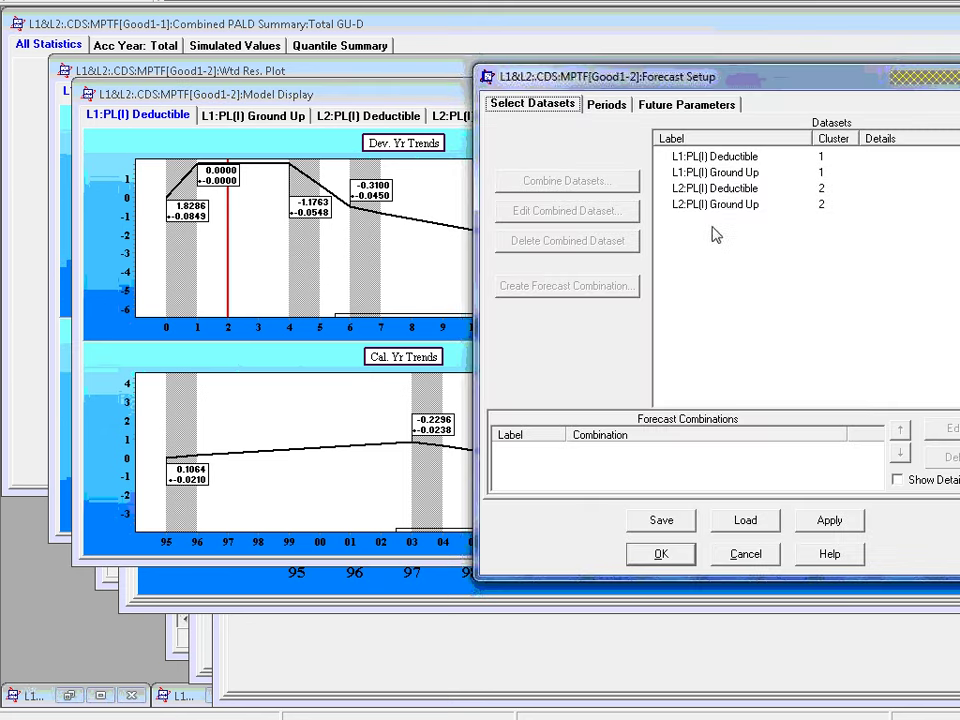
click(707, 158)
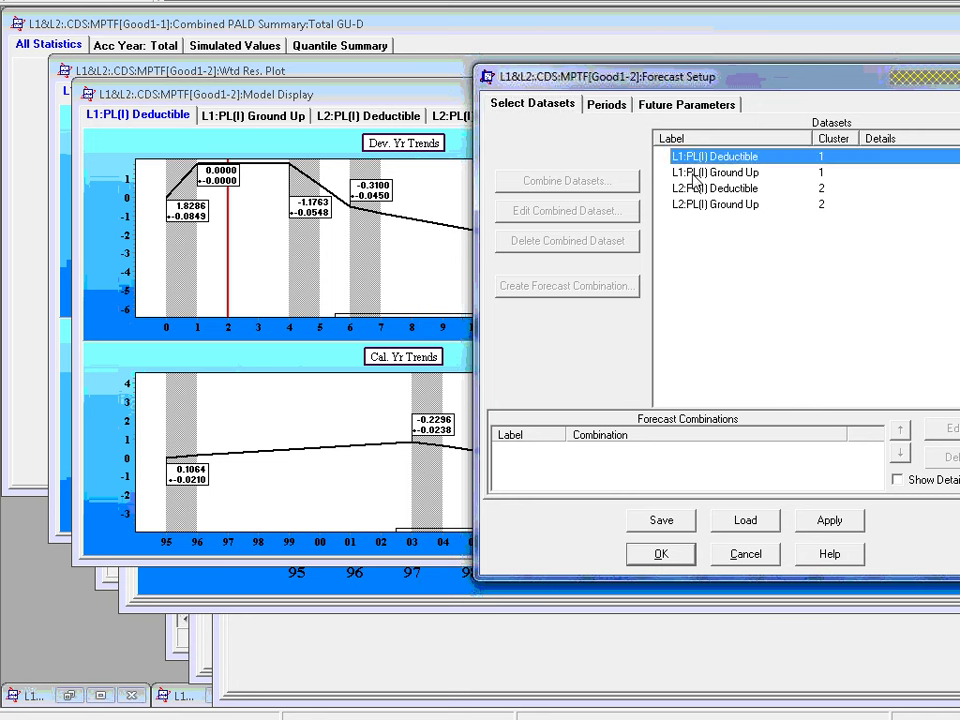
shift+click(700, 173)
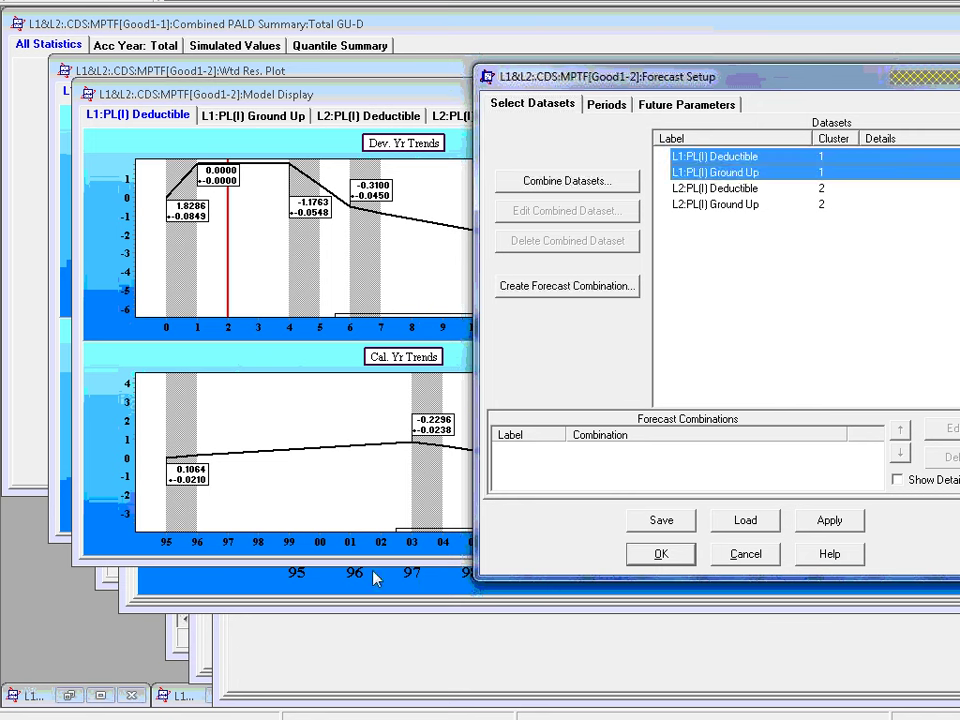
click(590, 182)
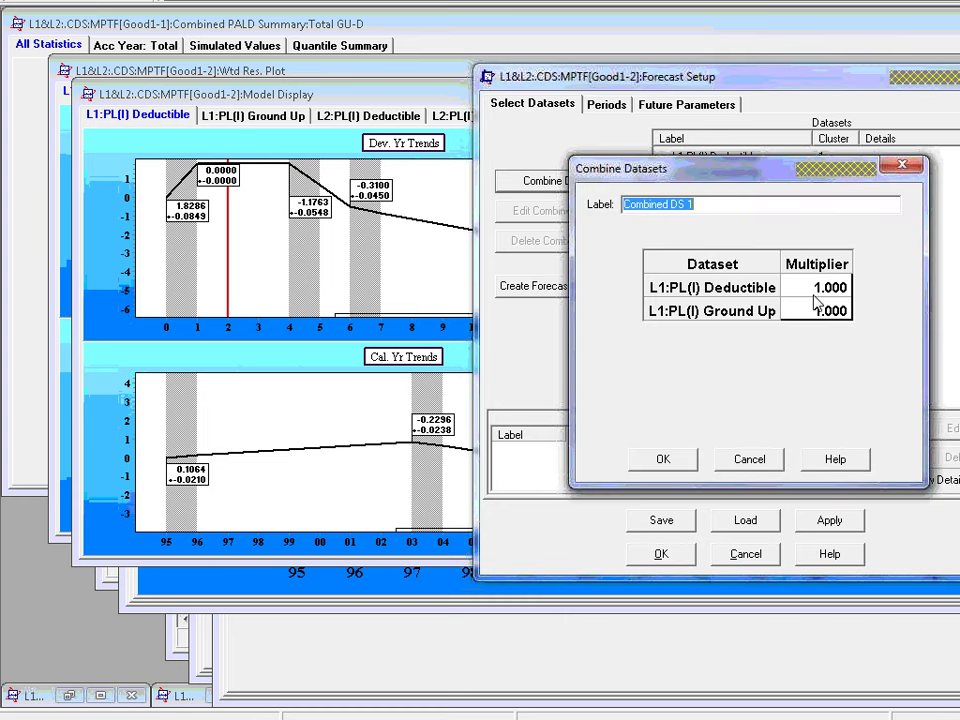
key(BackSpace)
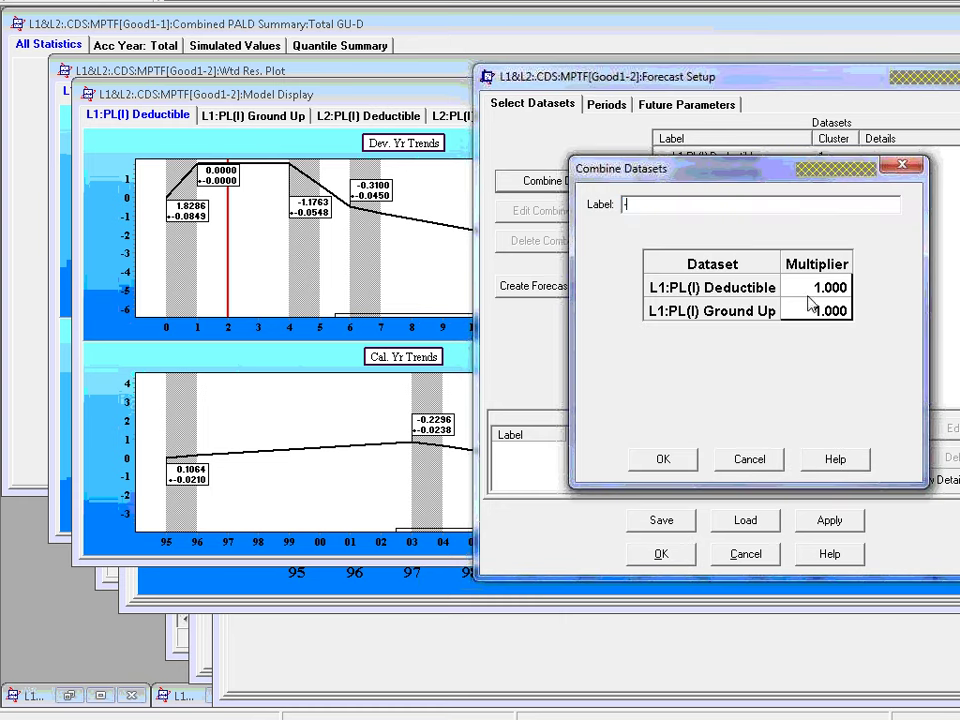
click(791, 289)
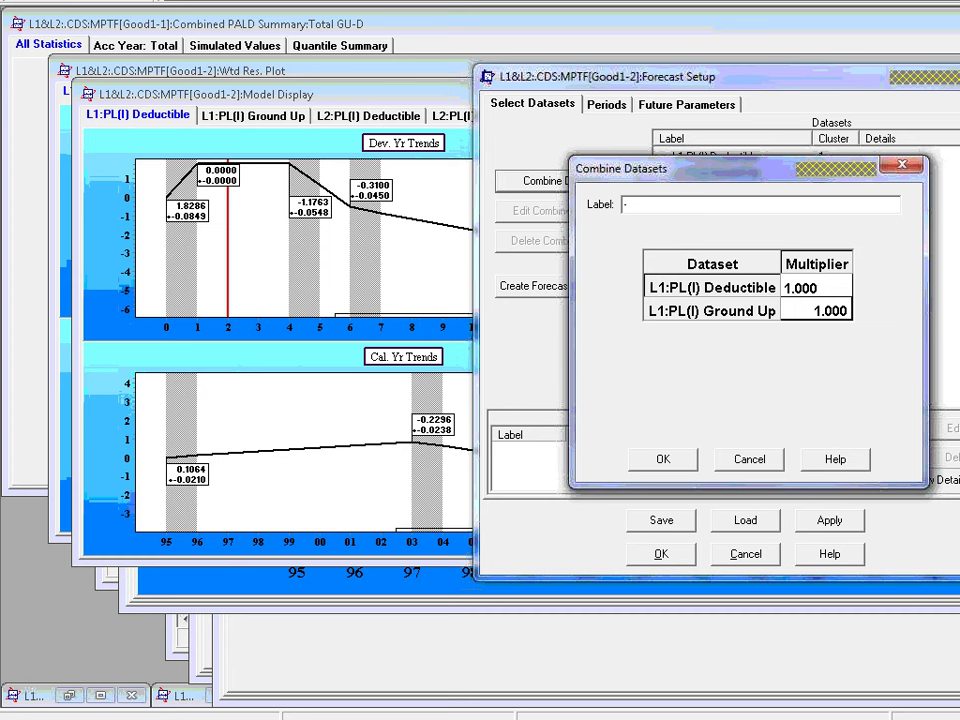
text(-)
key(Return)
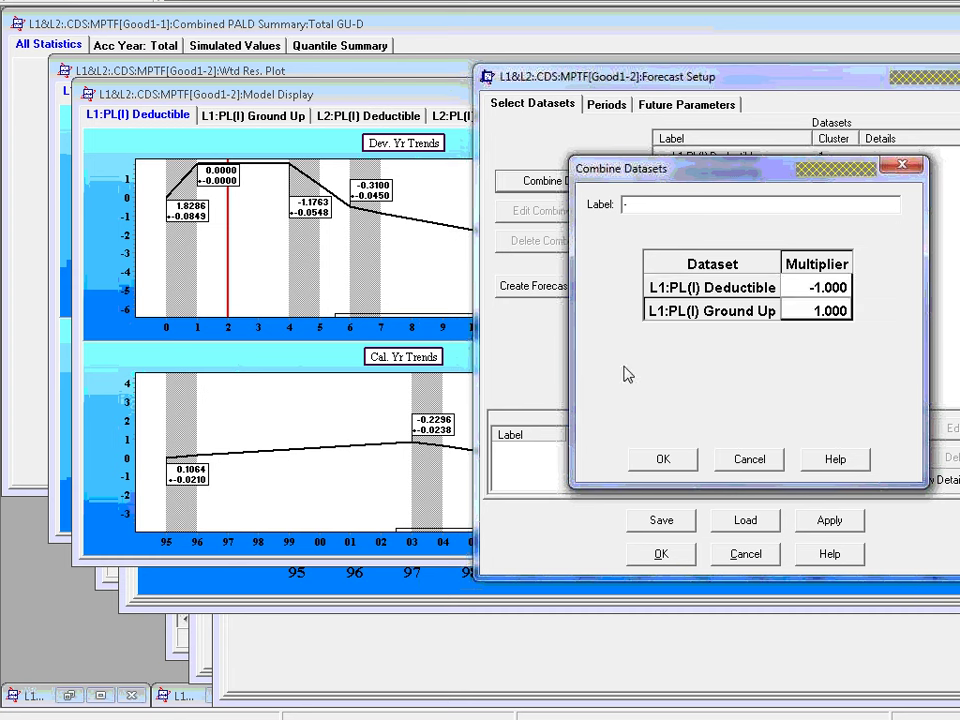
click(643, 200)
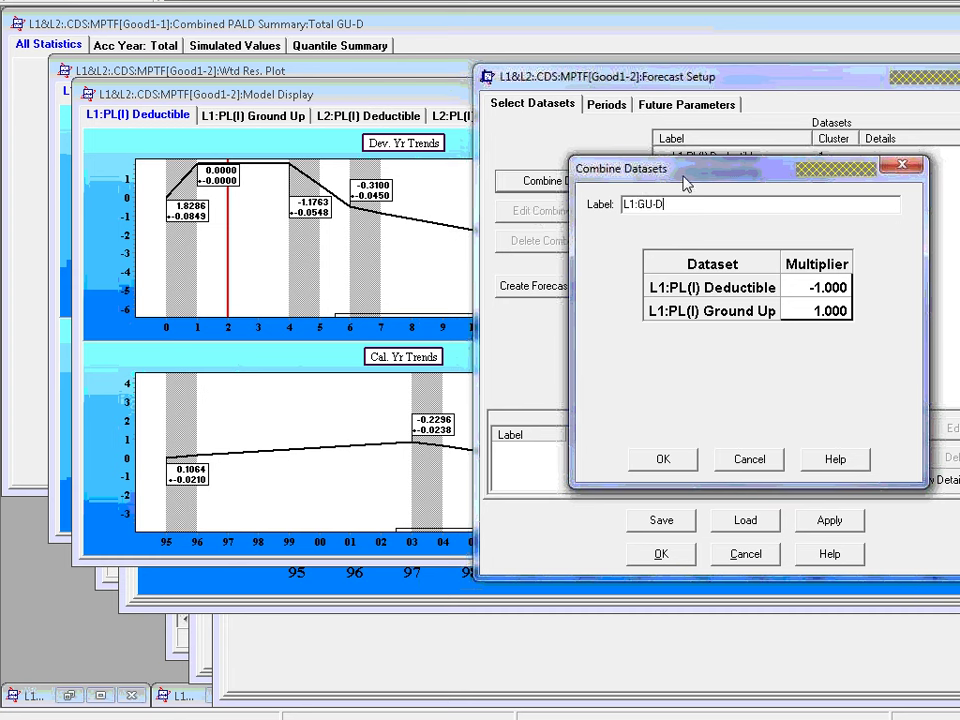
drag(684, 177, 669, 208)
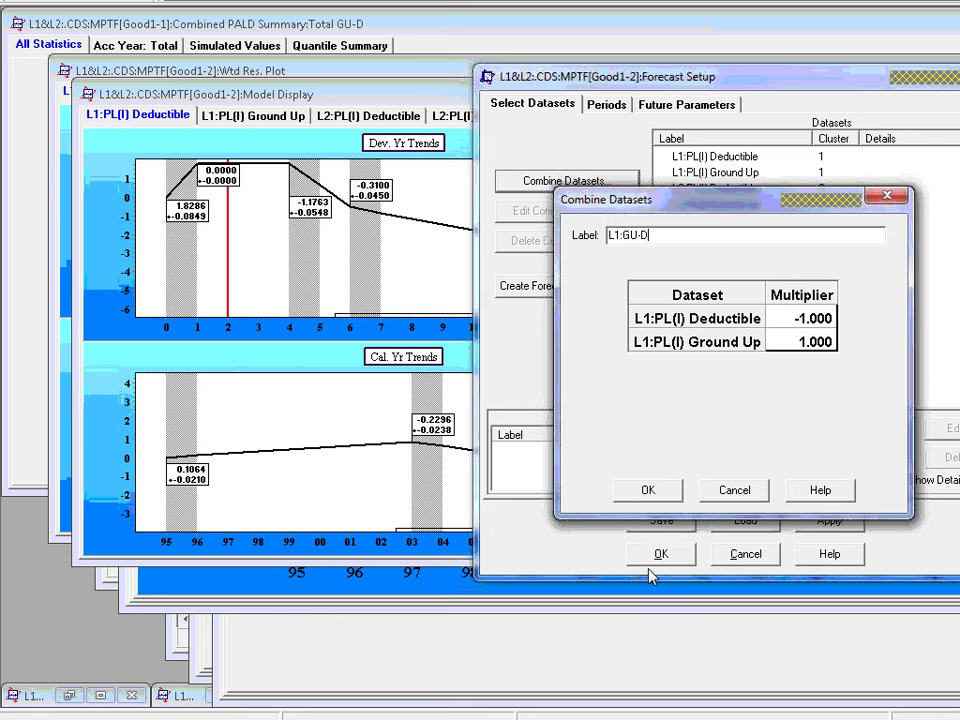
click(655, 492)
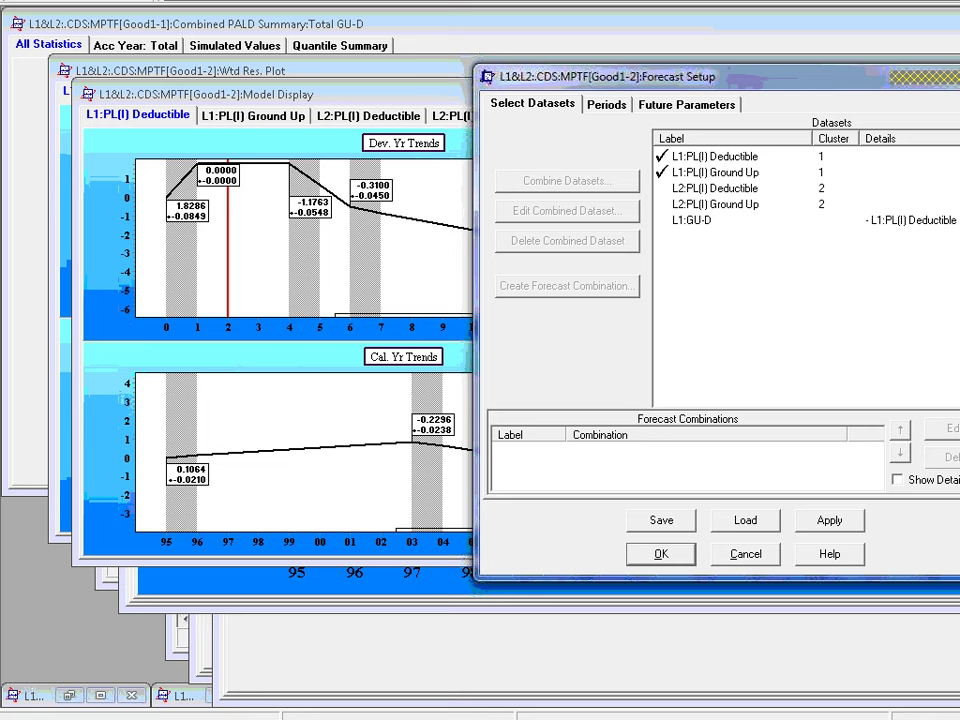
- Combine L2:PL(I) Deductible and L2:PL(I) Ground Up into a dataset labelled L2: GU-D, leaving the default multipliers
click(710, 190)
ctrl+click(710, 204)
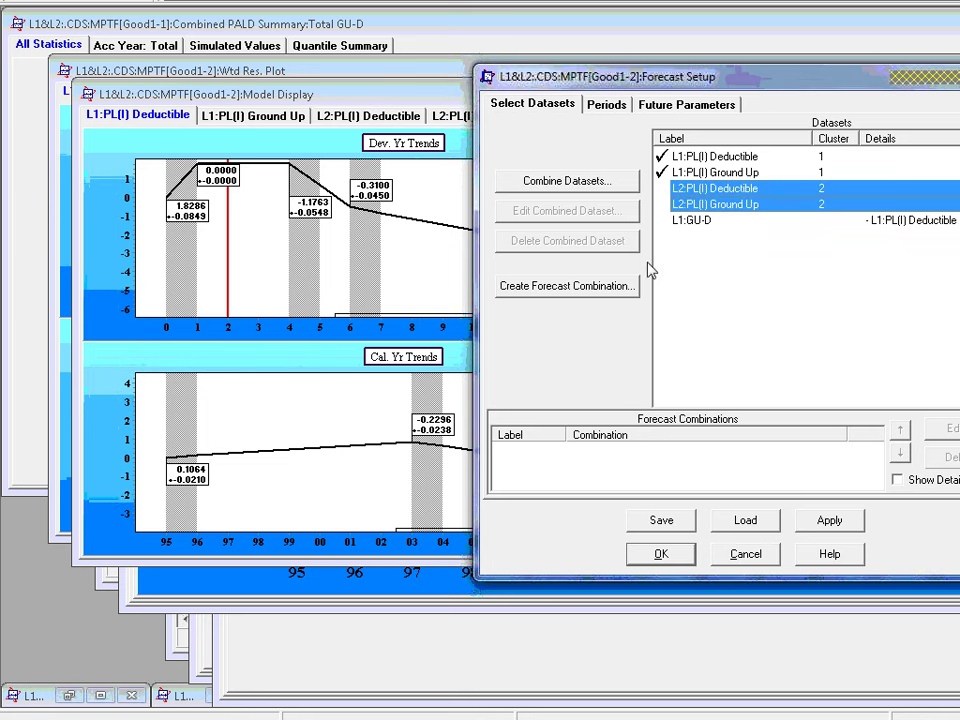
click(596, 183)
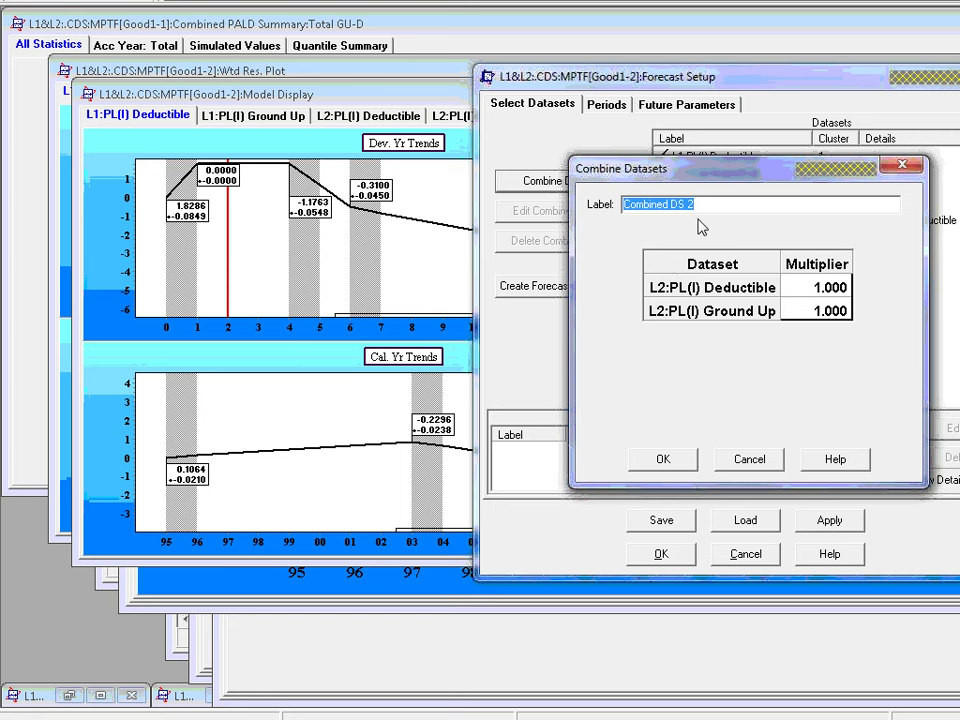
text(L2:)
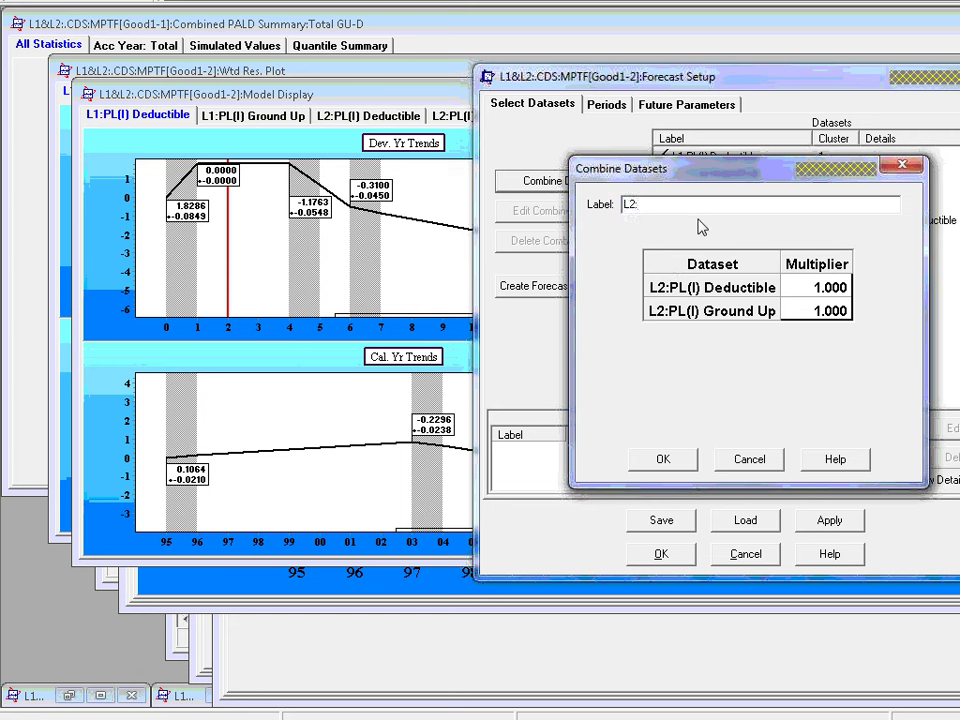
text( GU-D)
click(665, 461)
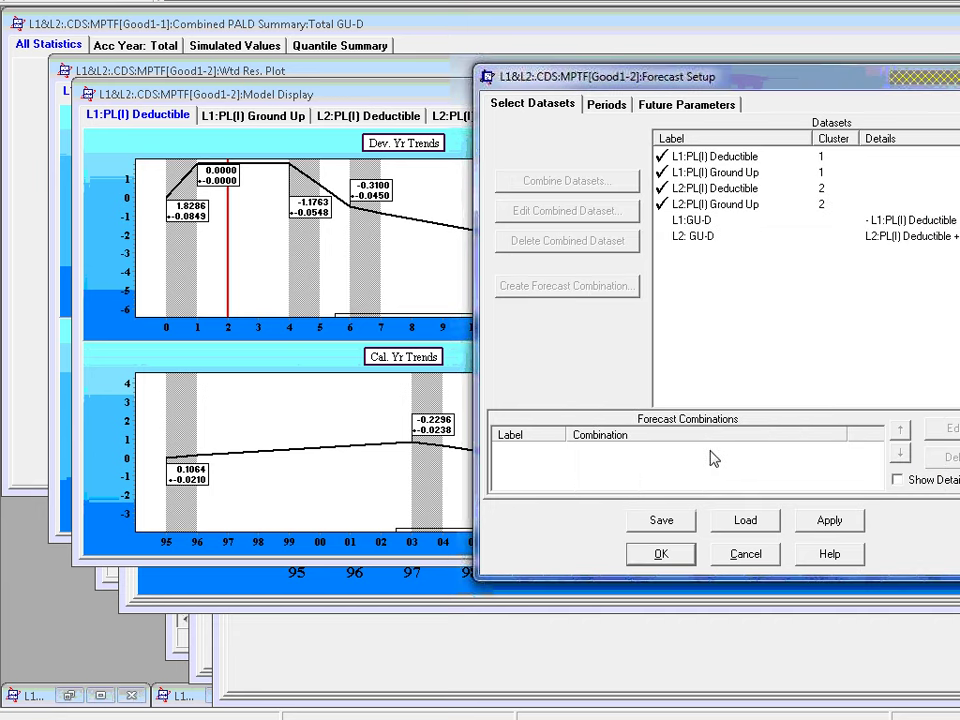
- Create a forecast combination of the L1:GU-D and L2: GU-D combined datasets and label it Total GU-D
click(683, 222)
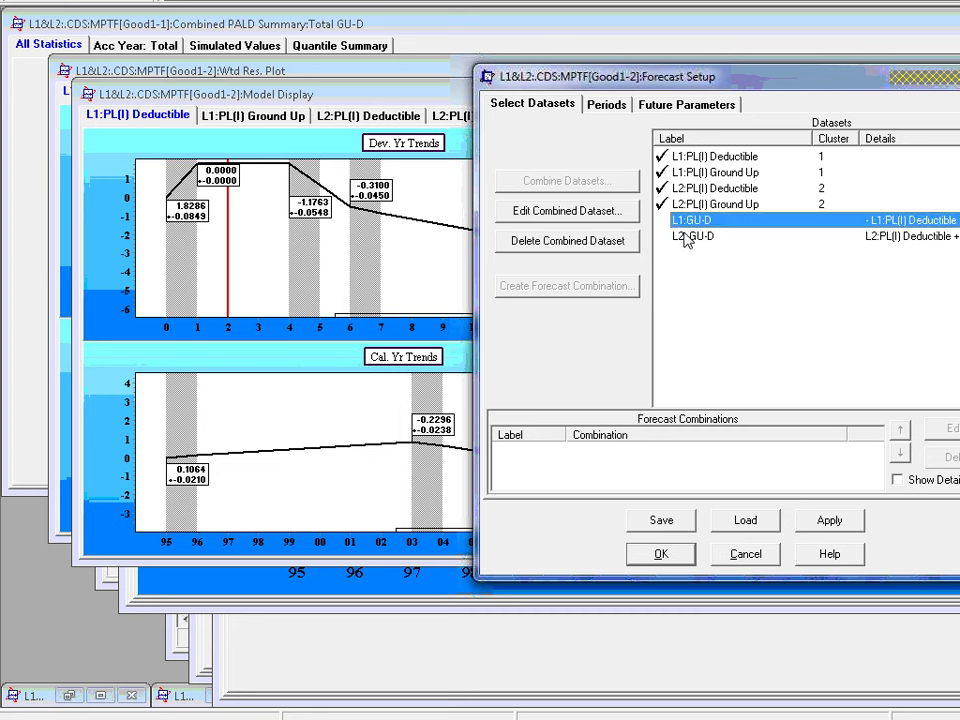
ctrl+click(681, 236)
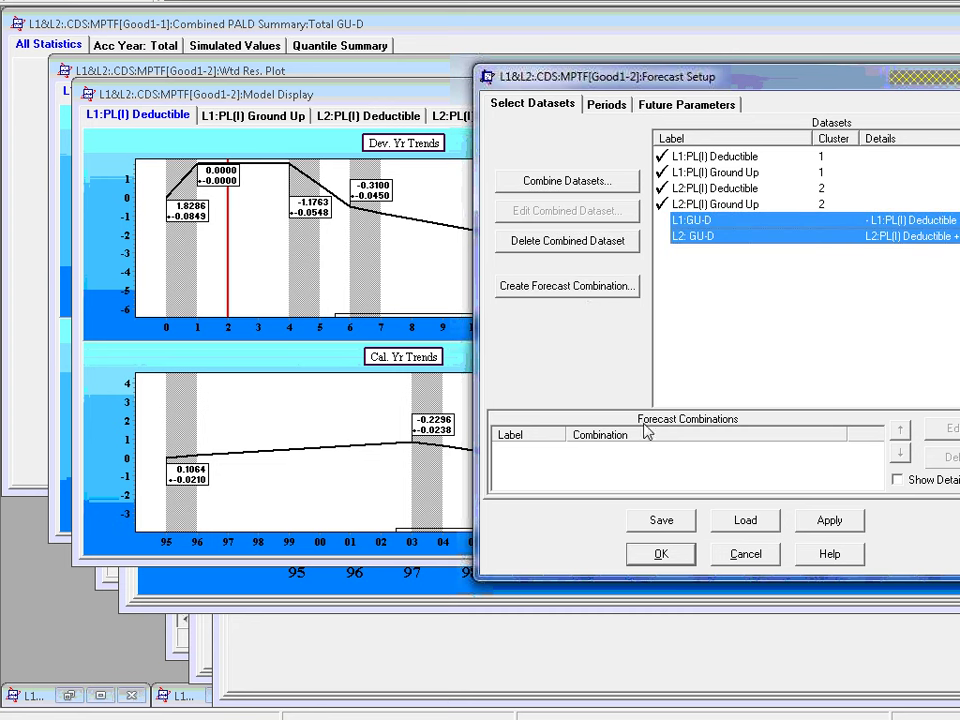
click(590, 288)
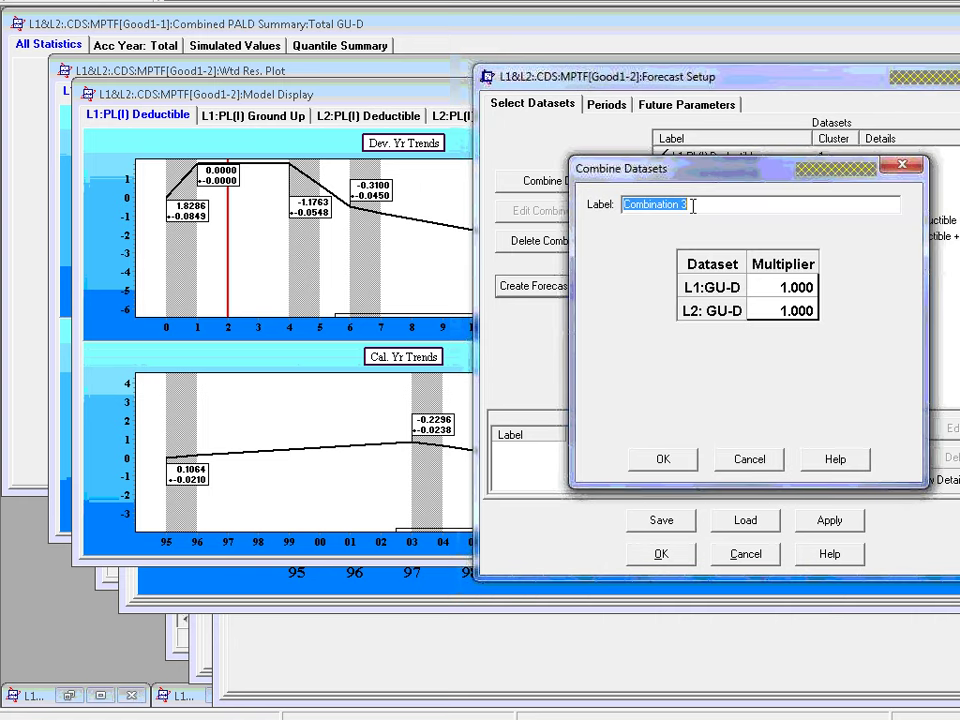
text(Tot)
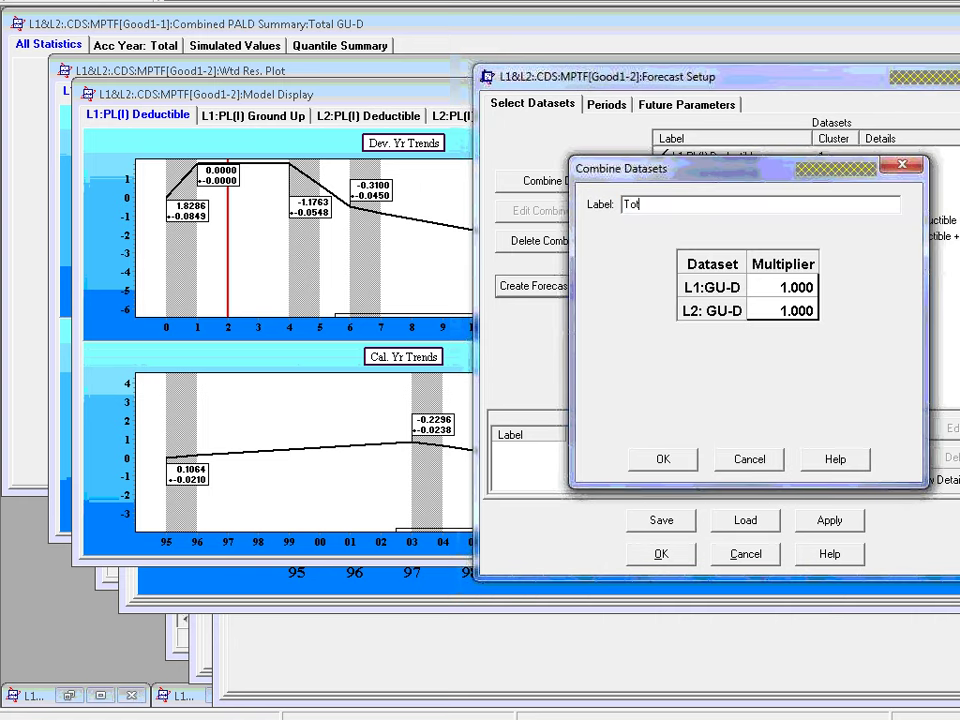
text(al GU-D)
click(664, 460)
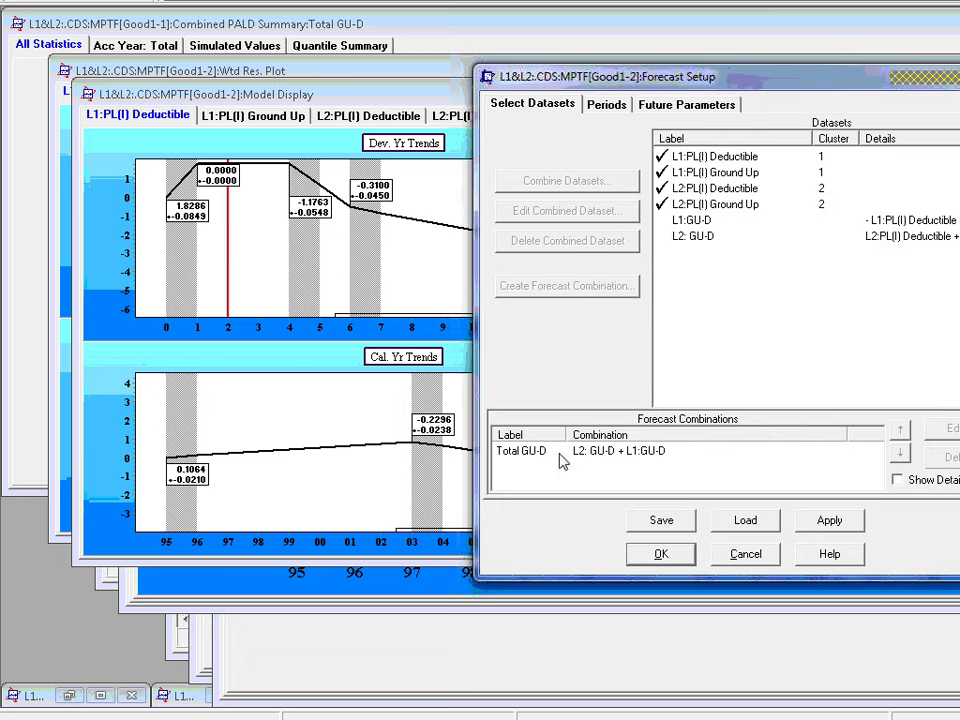
- Save the forecast setup over the existing Total Gu-D #2 and run the forecast
click(661, 521)
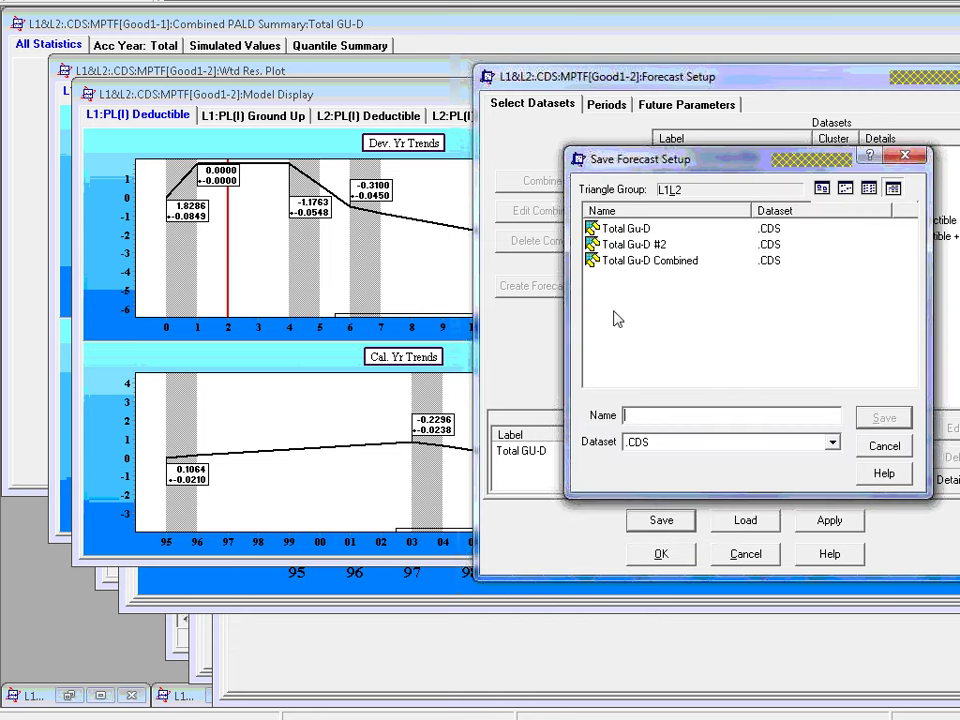
click(645, 246)
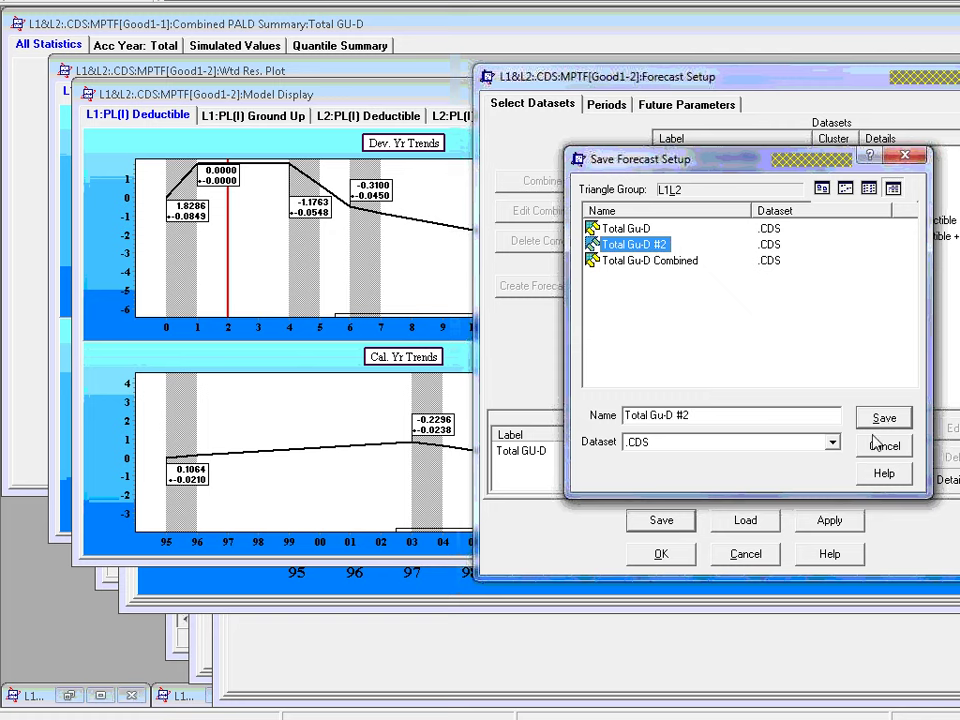
click(886, 420)
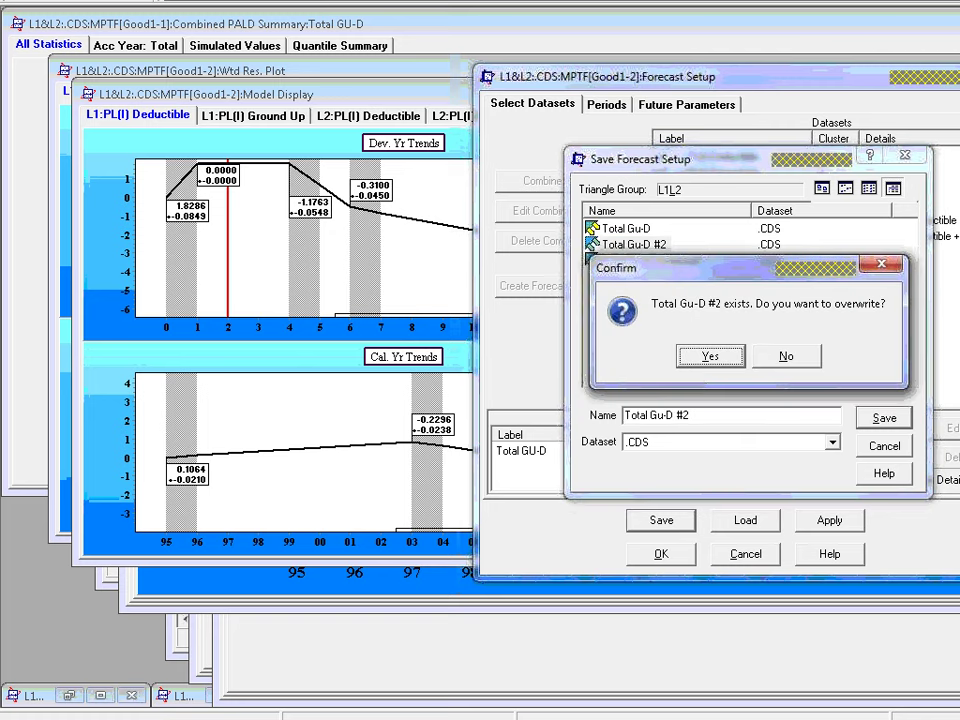
key(Return)
click(669, 557)
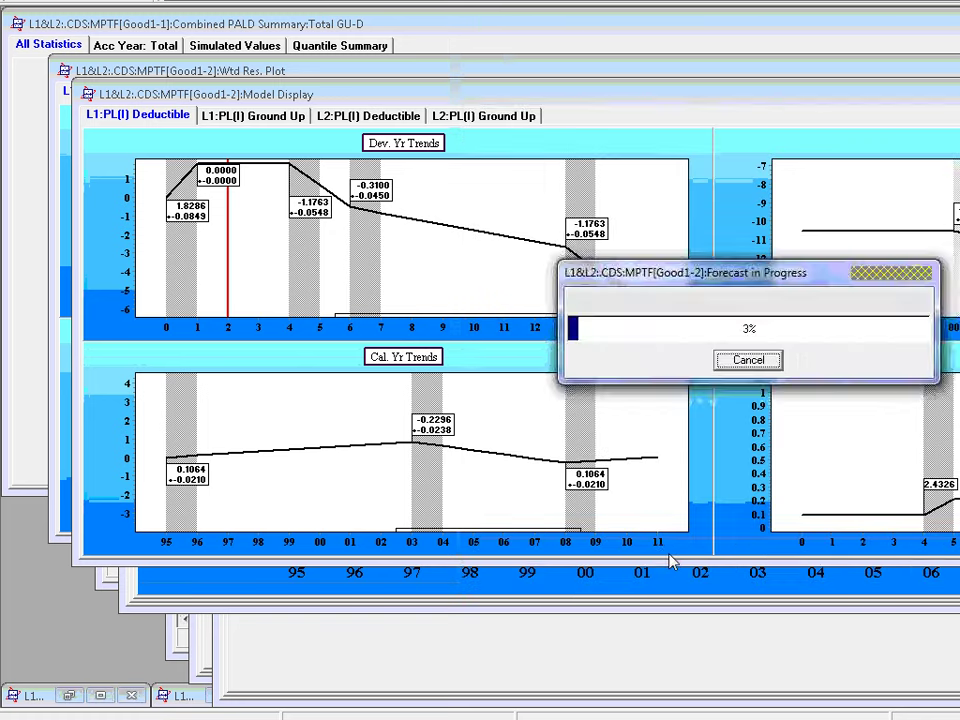
- Compare the accident year totals of both models' reserve forecast summaries side by side and check the L2: GU-D combination settings
click(793, 2)
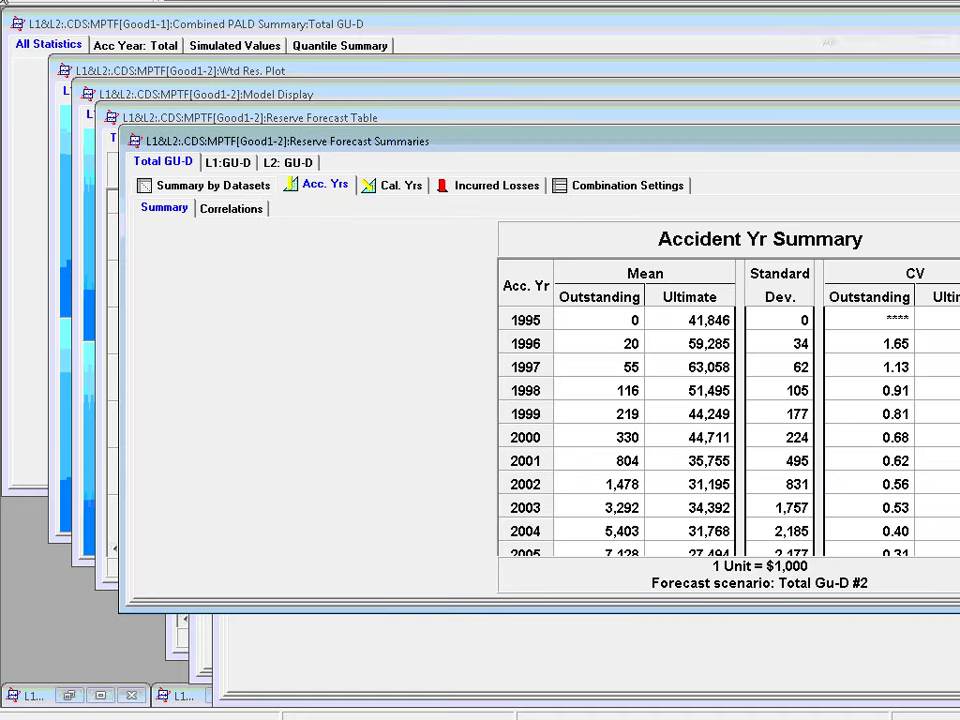
click(36, 4)
click(44, 95)
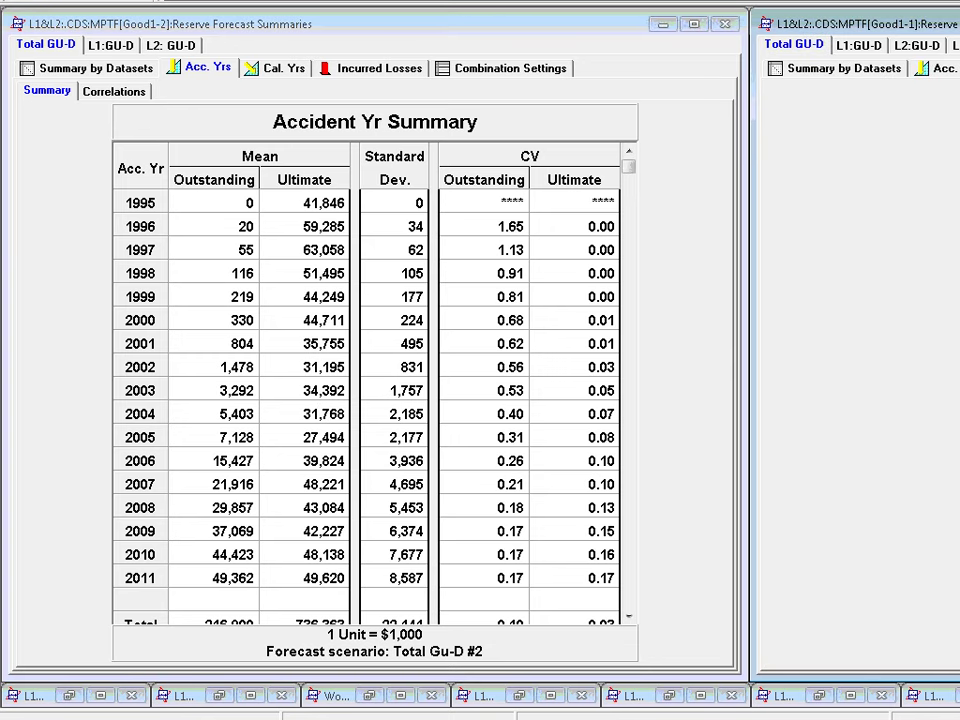
click(823, 72)
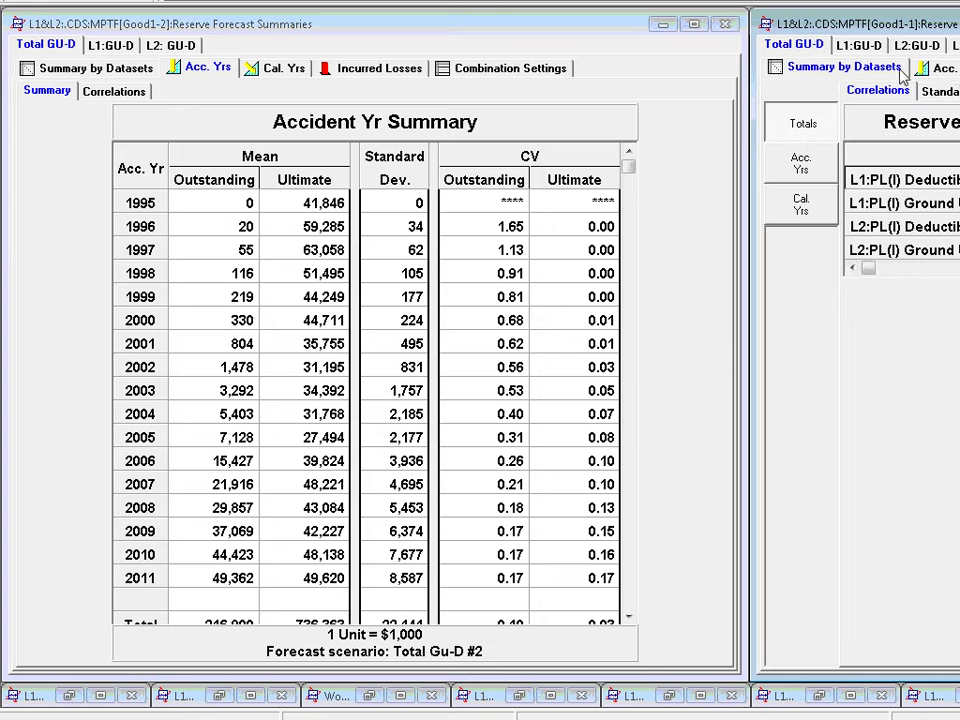
click(943, 72)
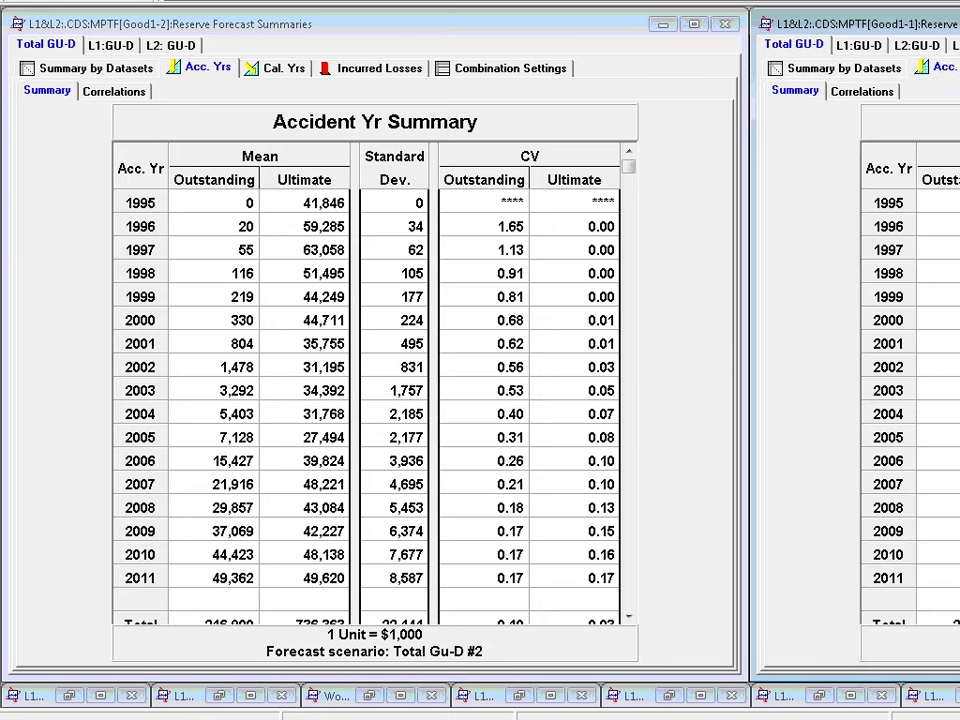
click(627, 618)
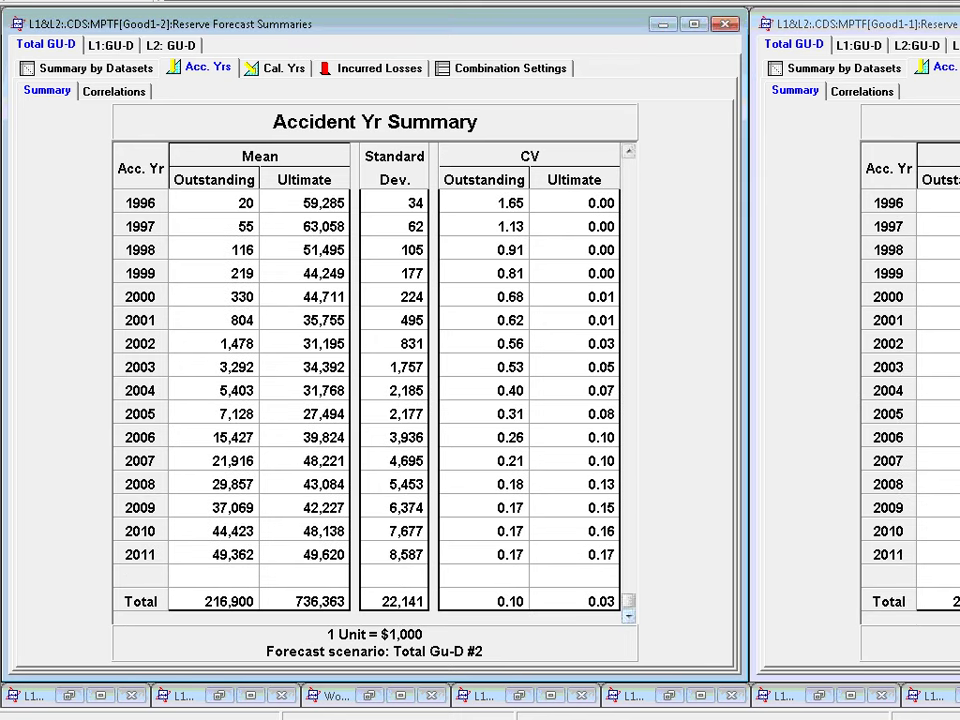
mouse_move(462, 717)
click(171, 45)
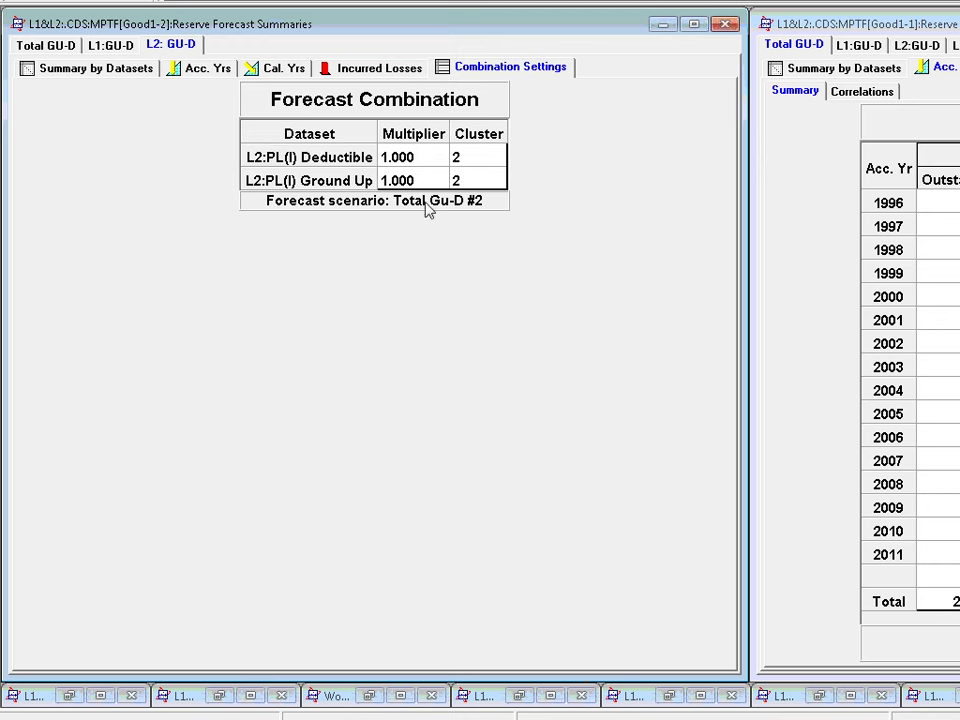
- Edit the L2: GU-D combined dataset in the forecast combination setup, setting the L2:PL(I) Deductible multiplier to -1
click(777, 2)
click(748, 3)
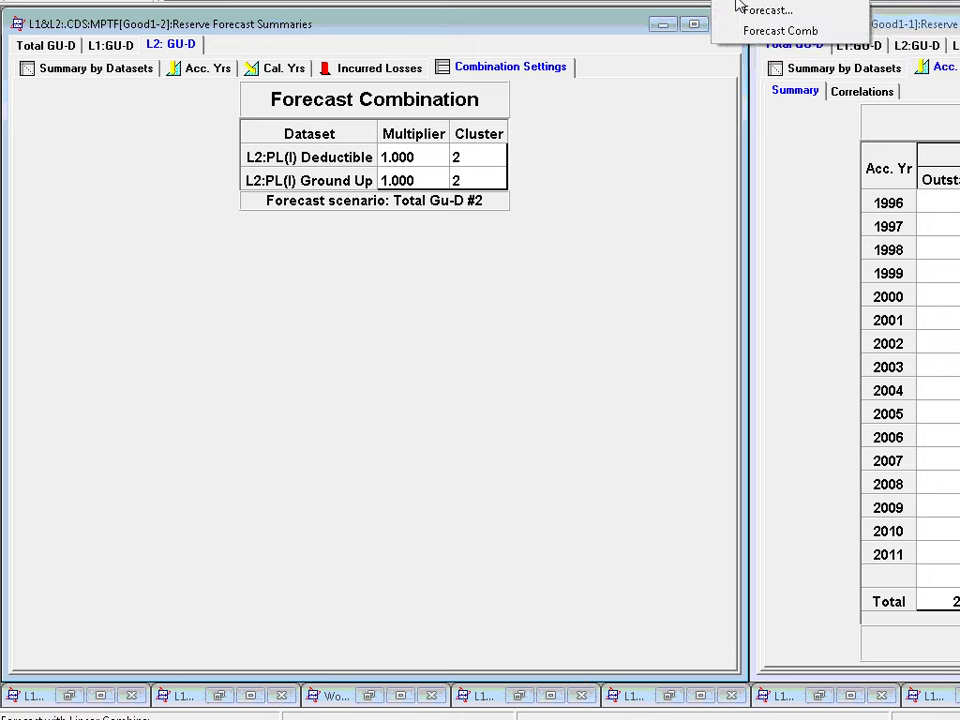
click(780, 31)
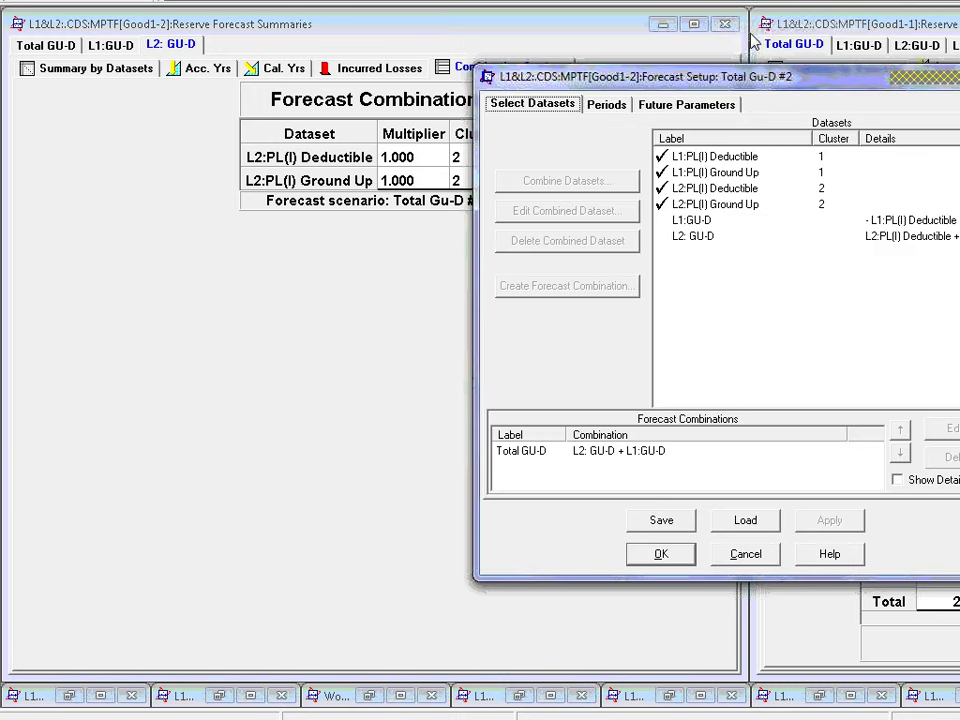
click(691, 239)
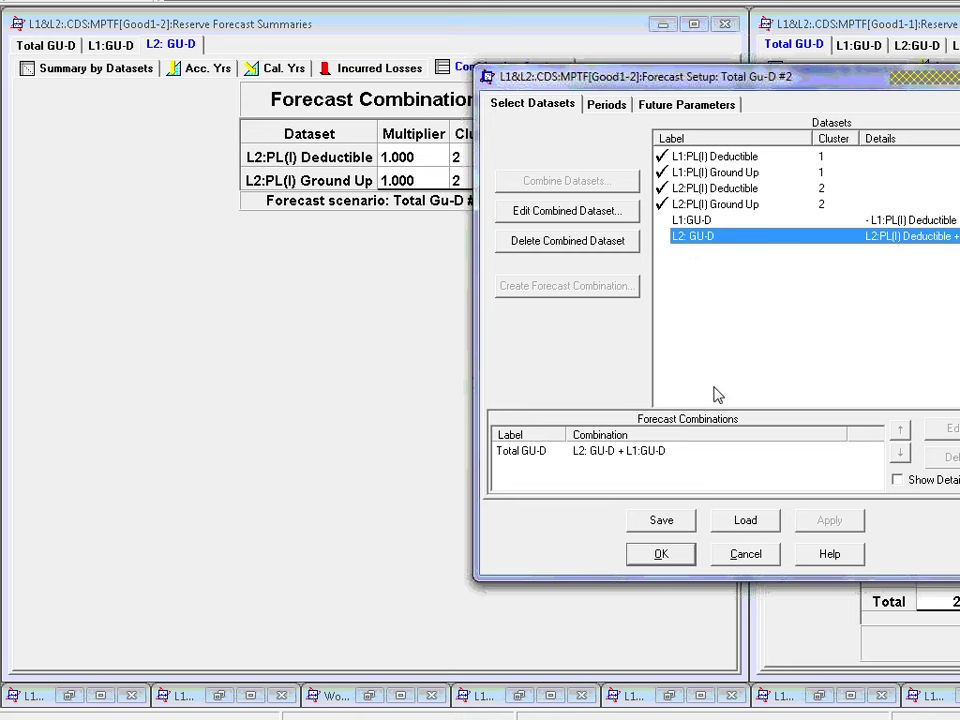
right_click(698, 240)
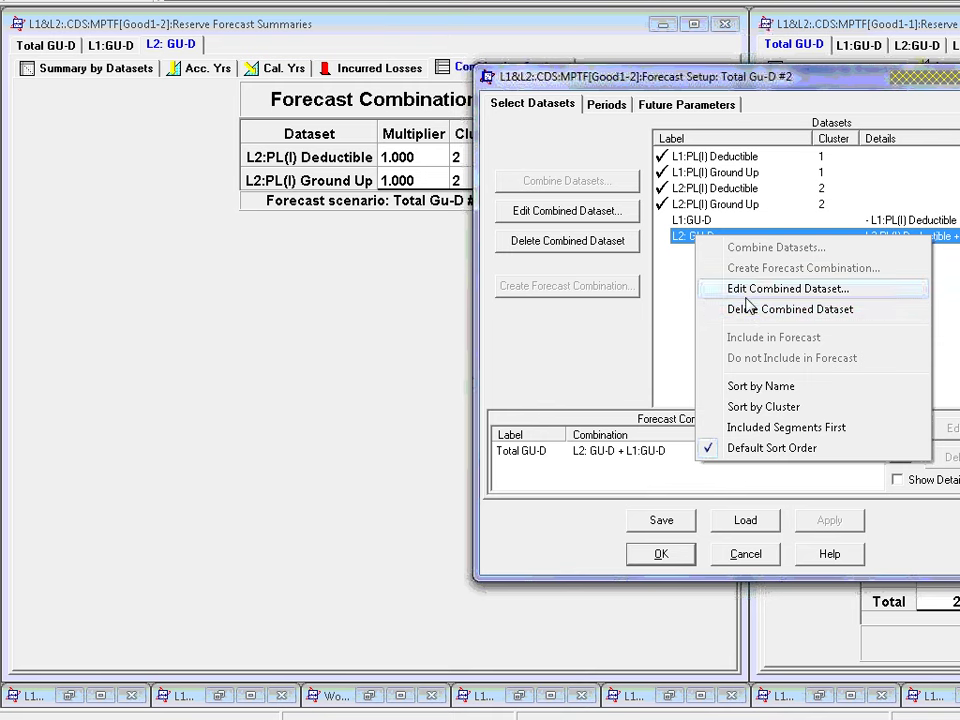
click(746, 294)
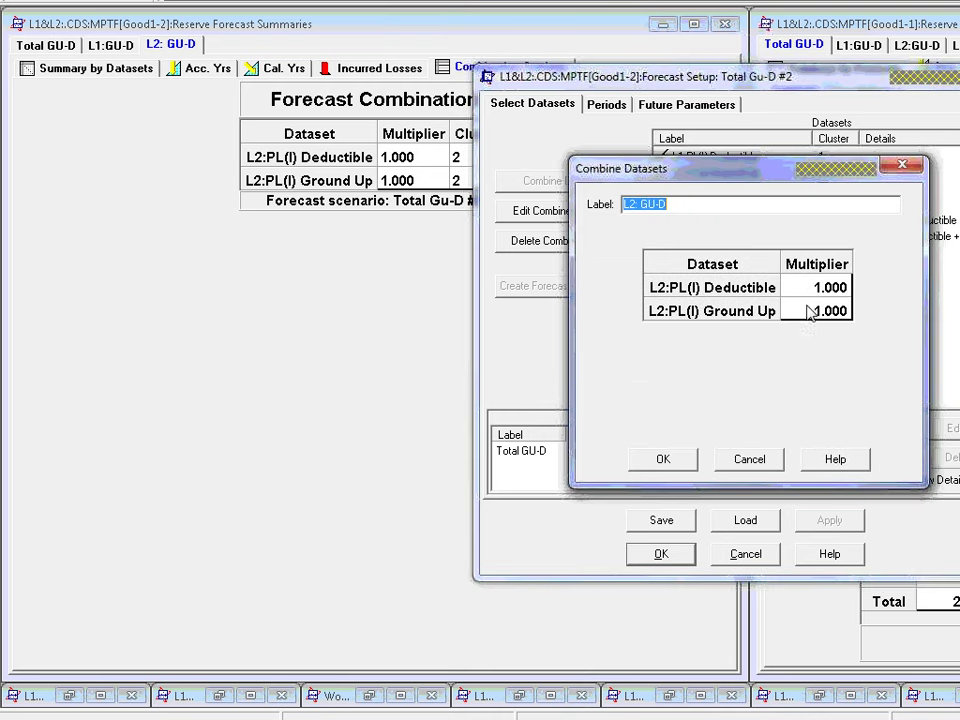
click(805, 289)
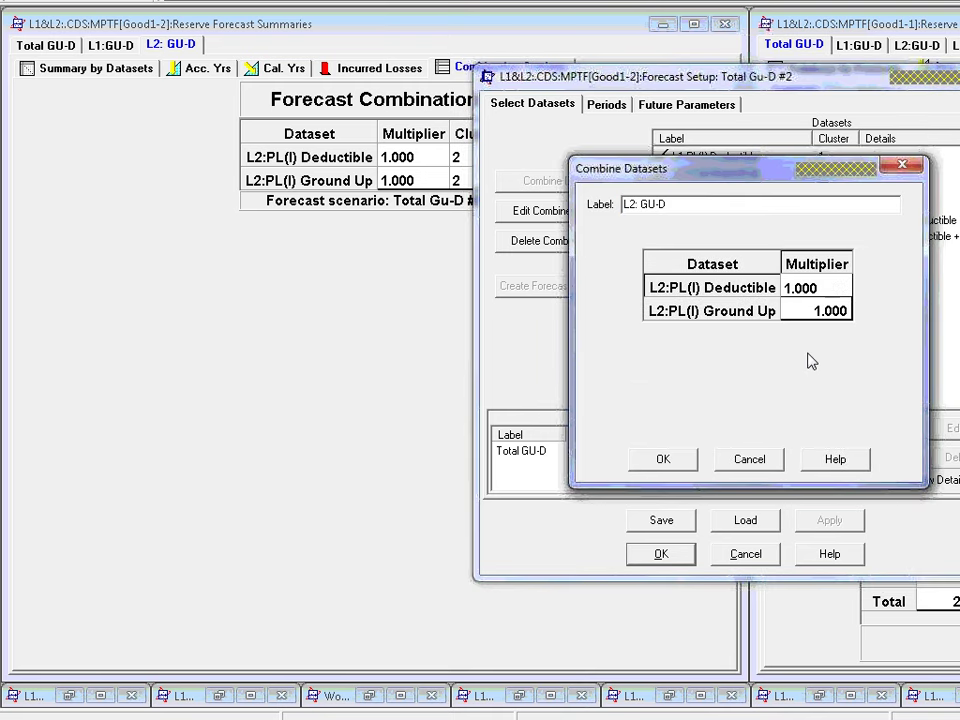
text(-1)
key(BackSpace)
key(Return)
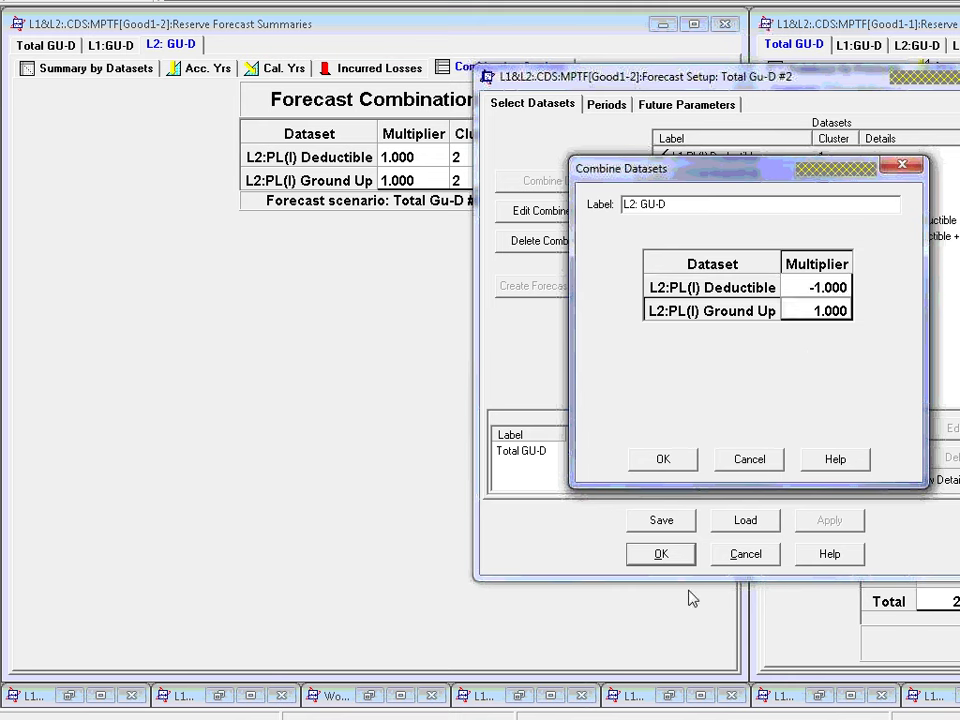
click(666, 464)
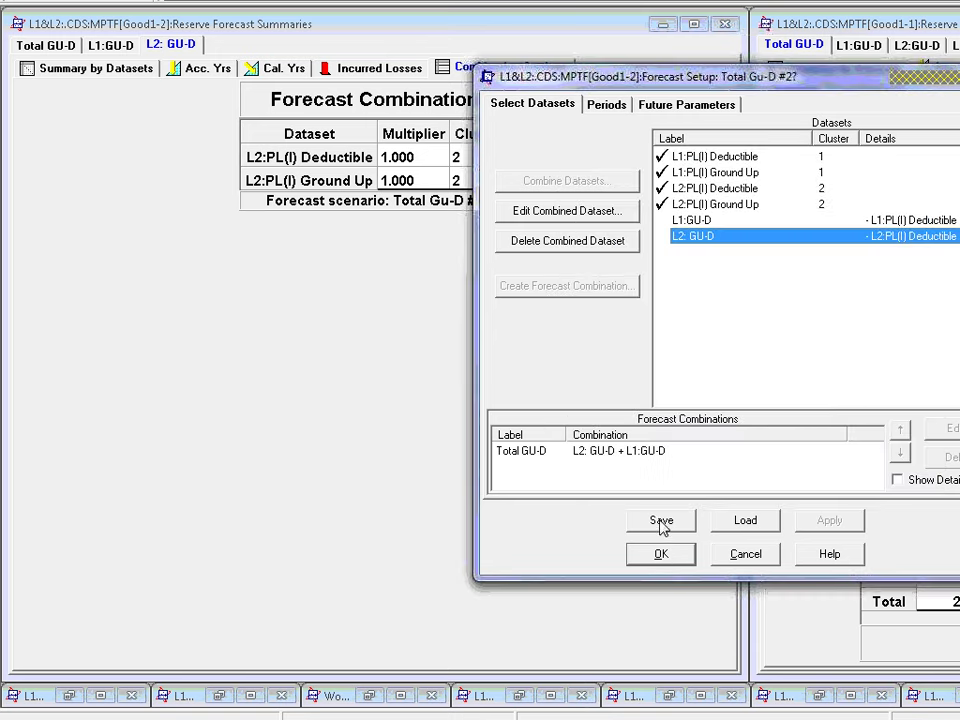
- Save the forecast setup over Total Gu-D #2, run the forecast, and close the resulting reserve forecast table
click(661, 522)
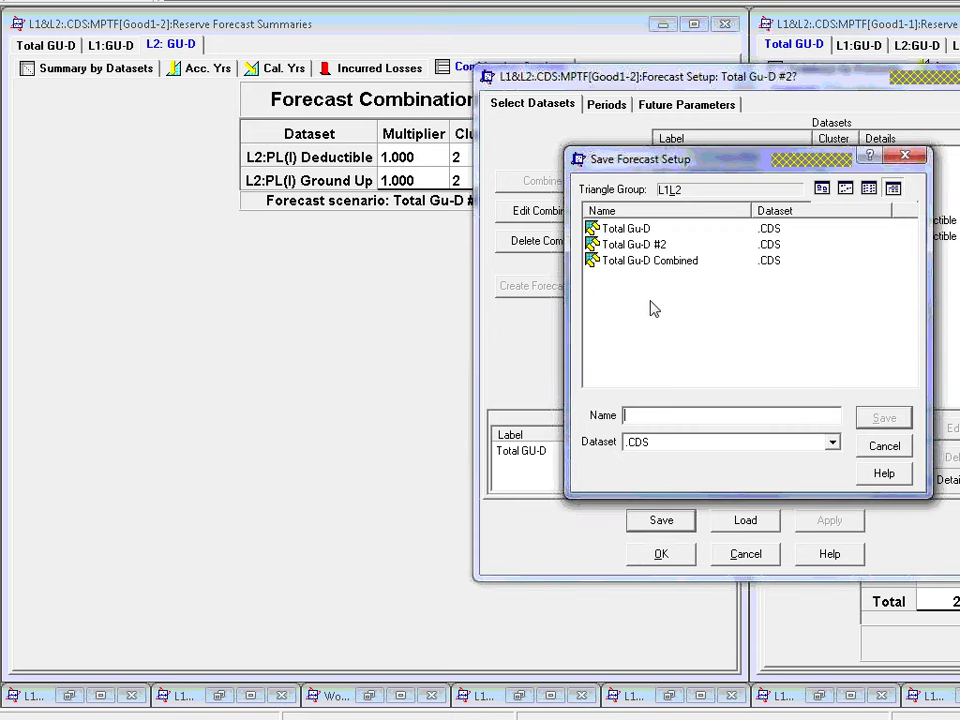
double_click(645, 244)
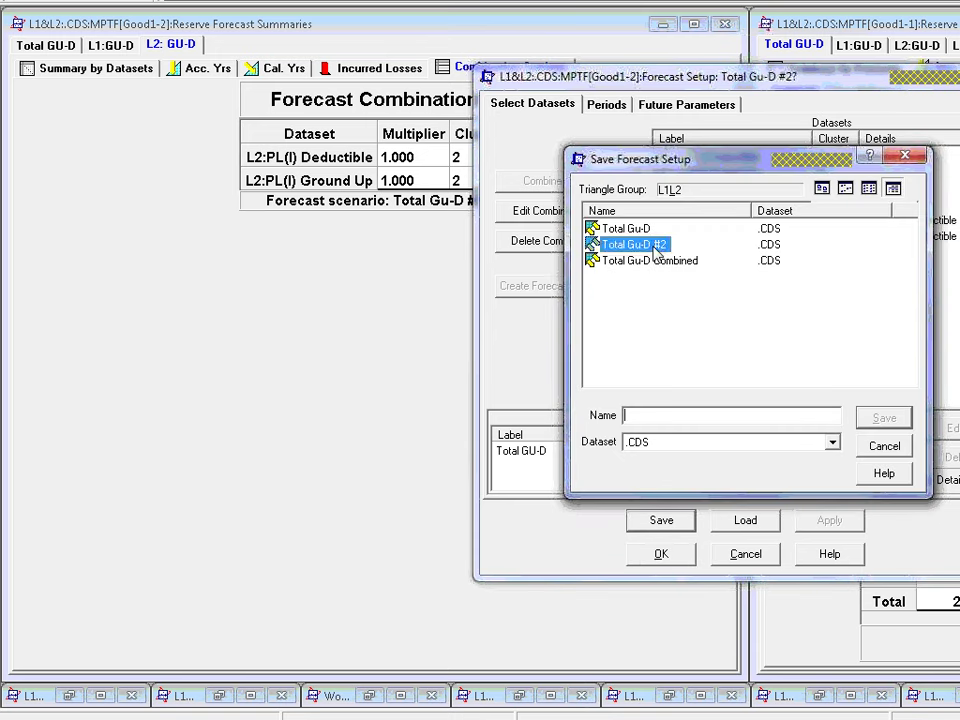
click(707, 360)
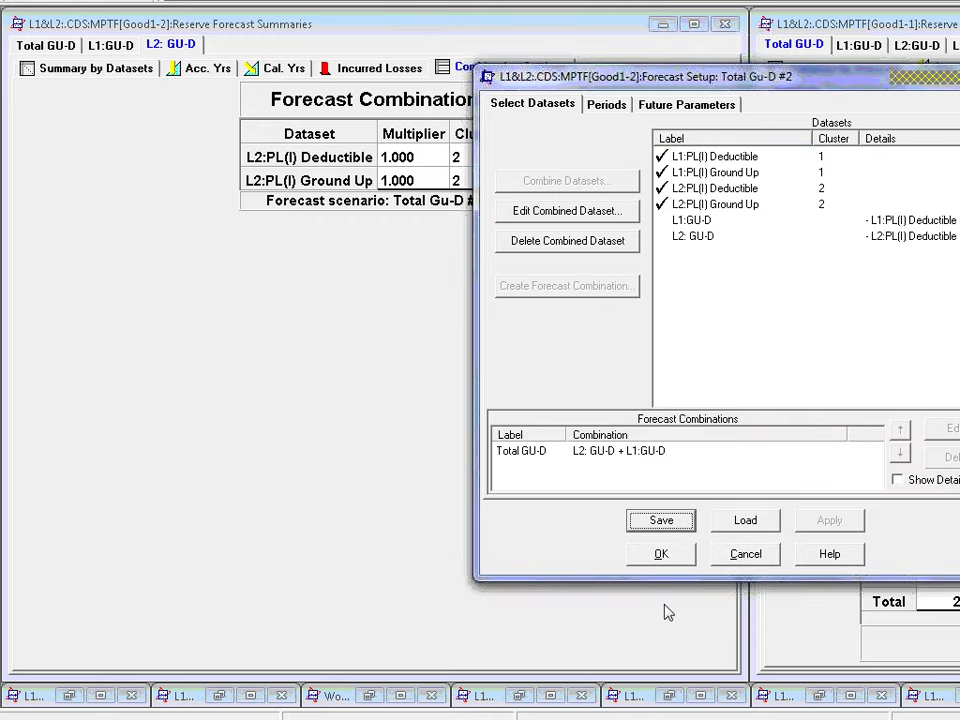
click(662, 556)
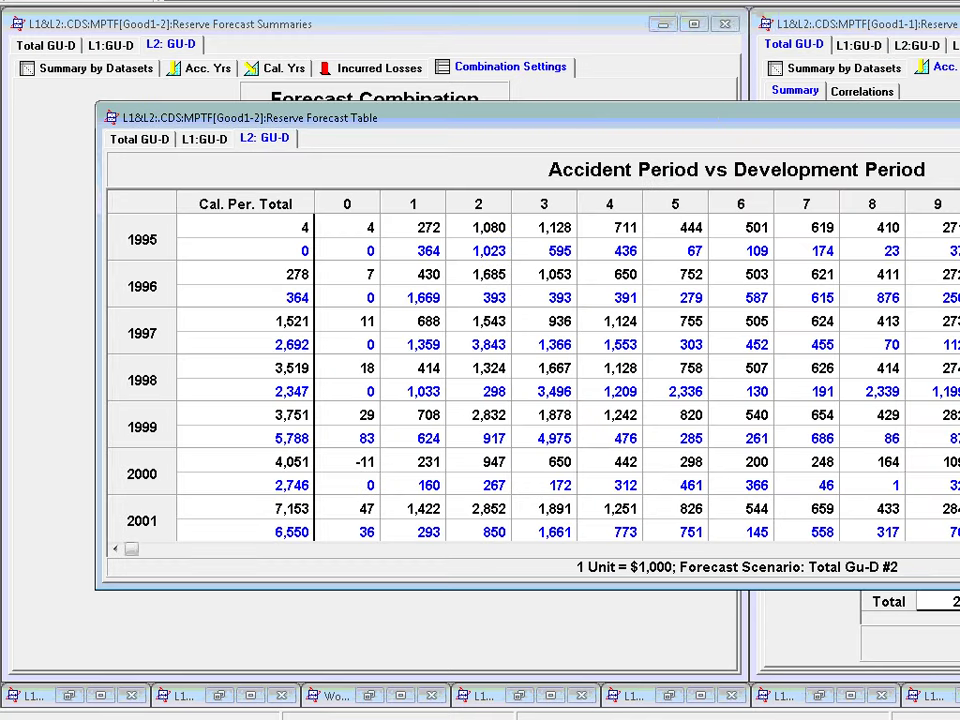
key(Escape)
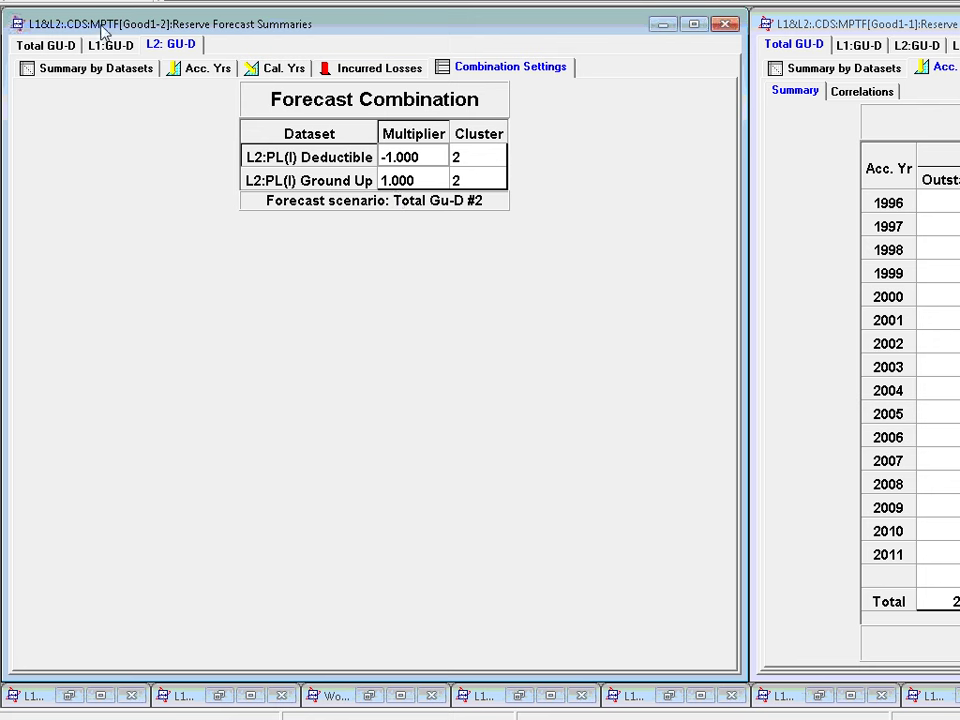
- Examine the Total GU-D combination settings, dataset correlations and accident year totals in the Good1-2 forecast summaries
click(47, 41)
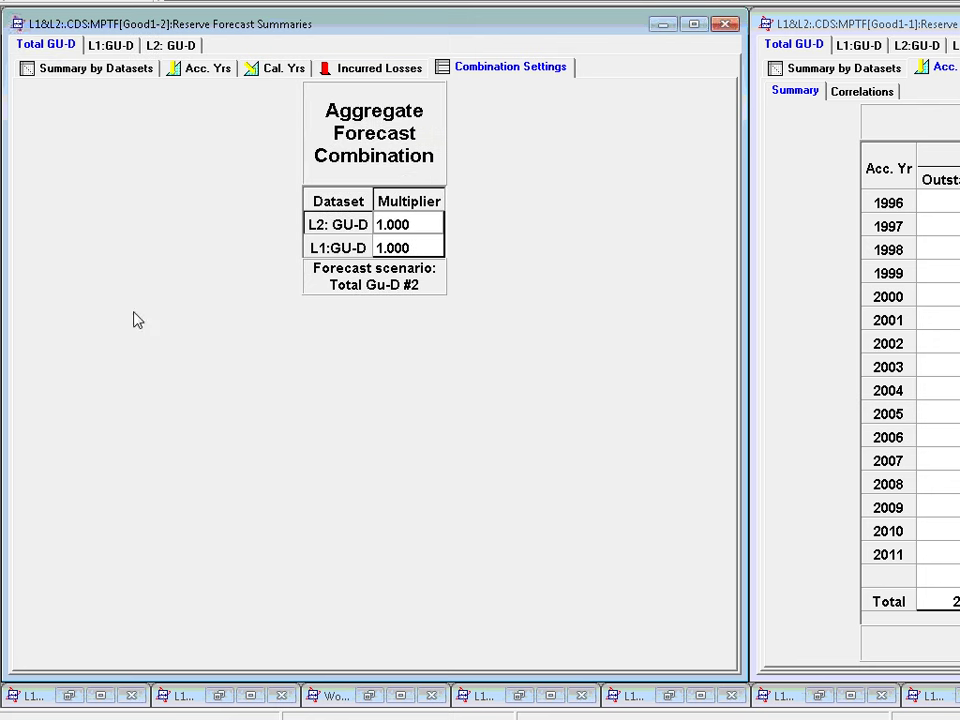
click(50, 64)
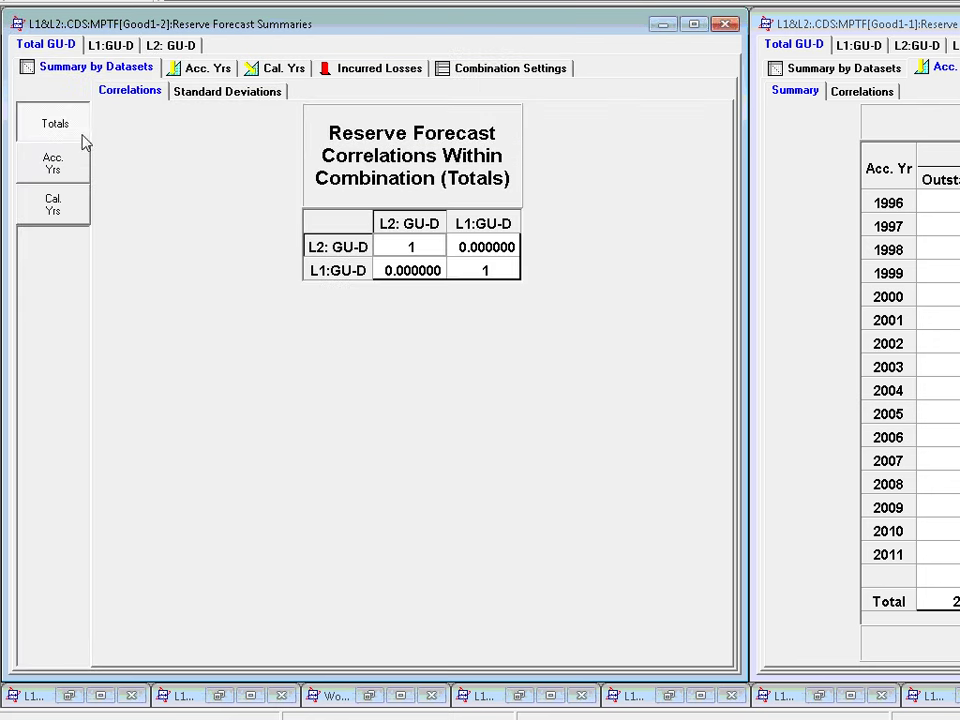
click(190, 70)
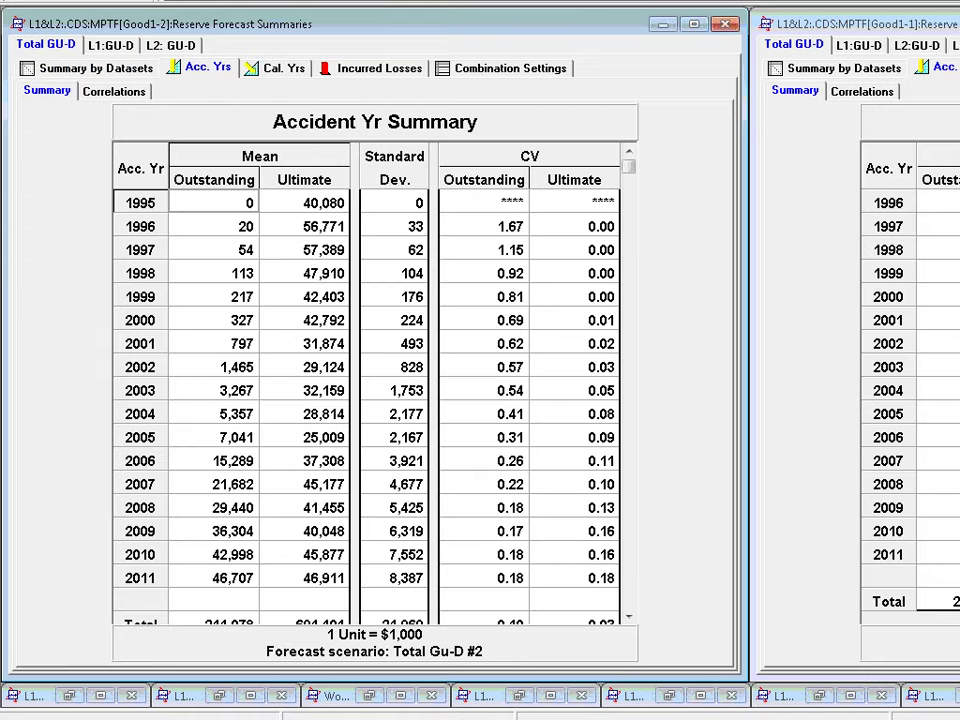
click(628, 616)
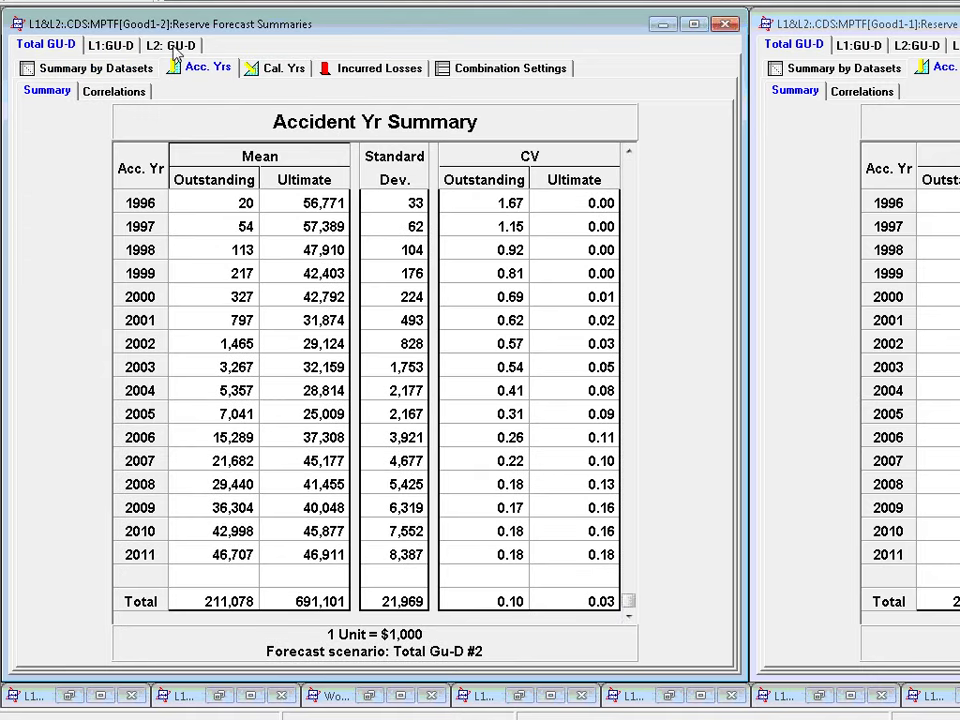
- Compare the L1:GU-D and L2:GU-D accident year totals between the Good1-2 and Good1-1 forecast summaries
click(108, 48)
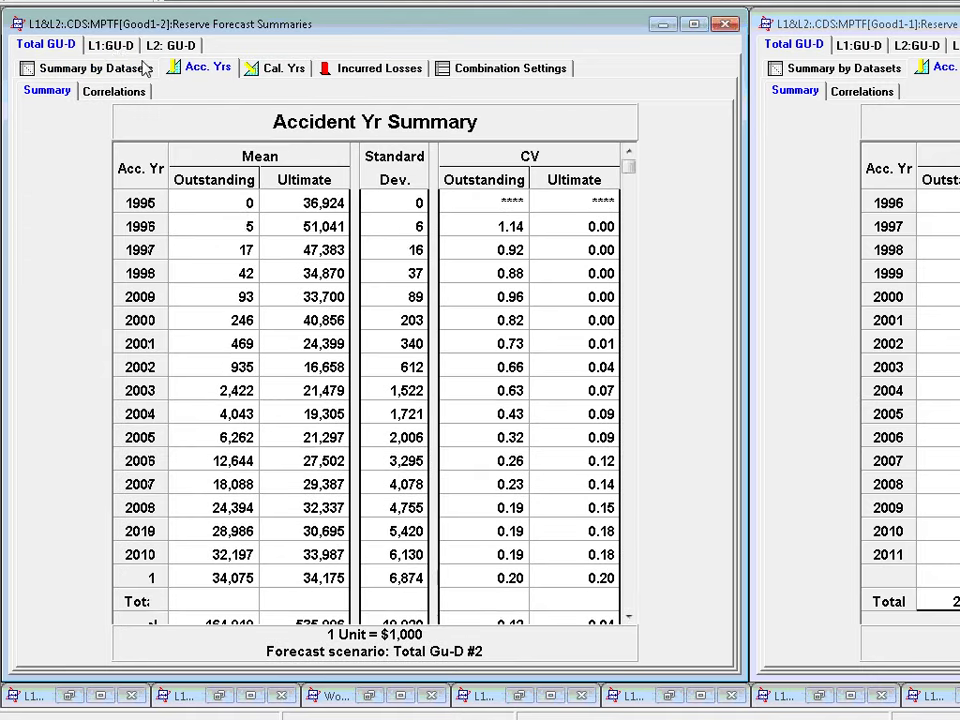
click(850, 48)
click(629, 618)
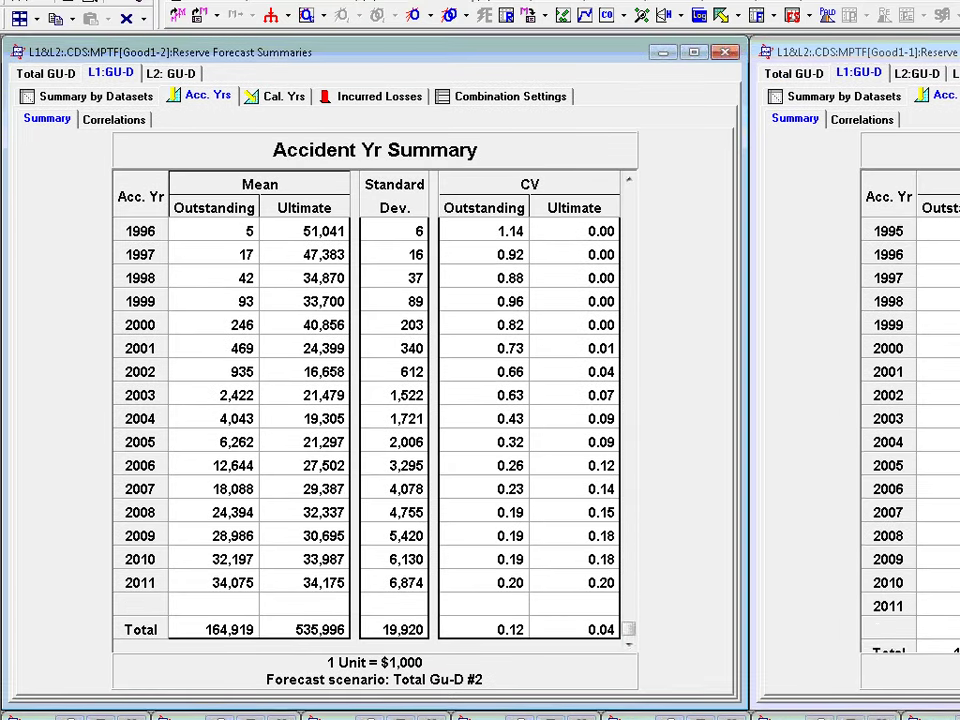
scroll(915, 134, down, 1)
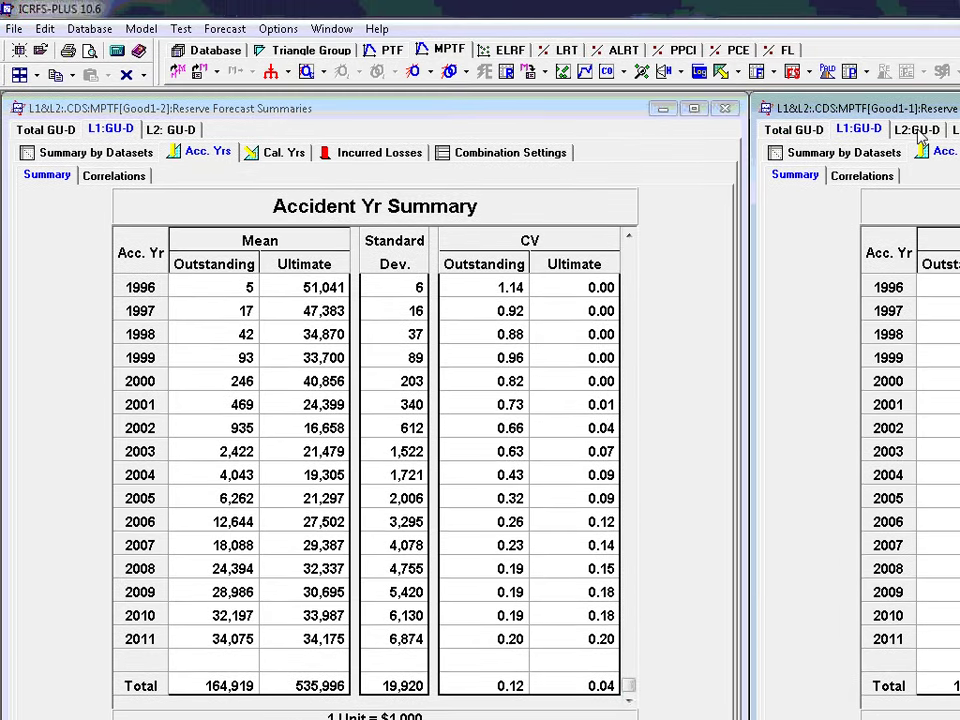
click(917, 131)
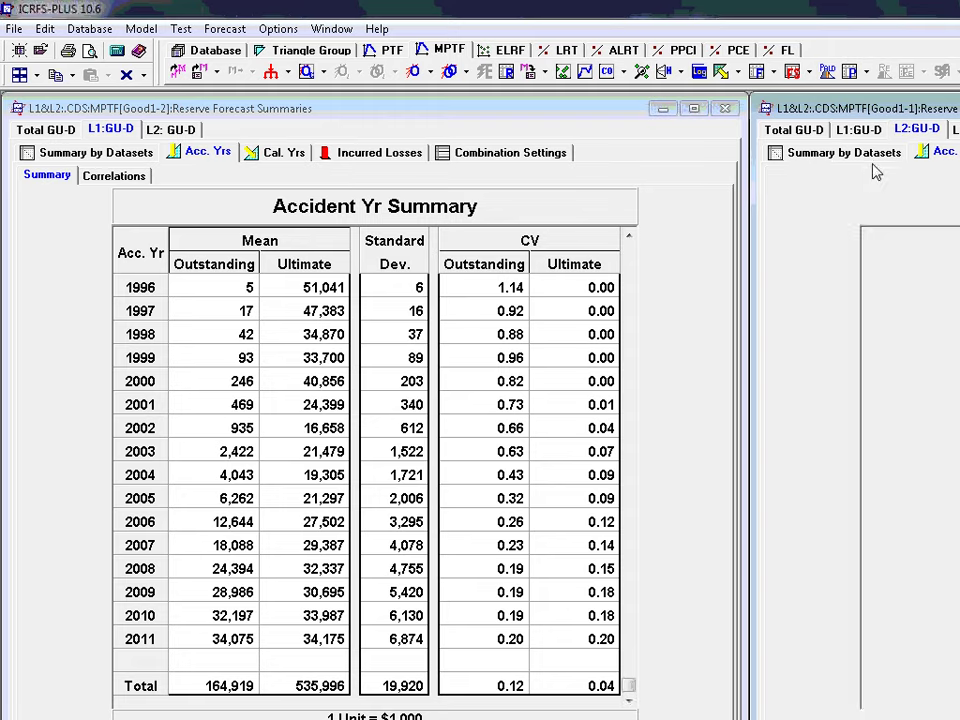
click(163, 131)
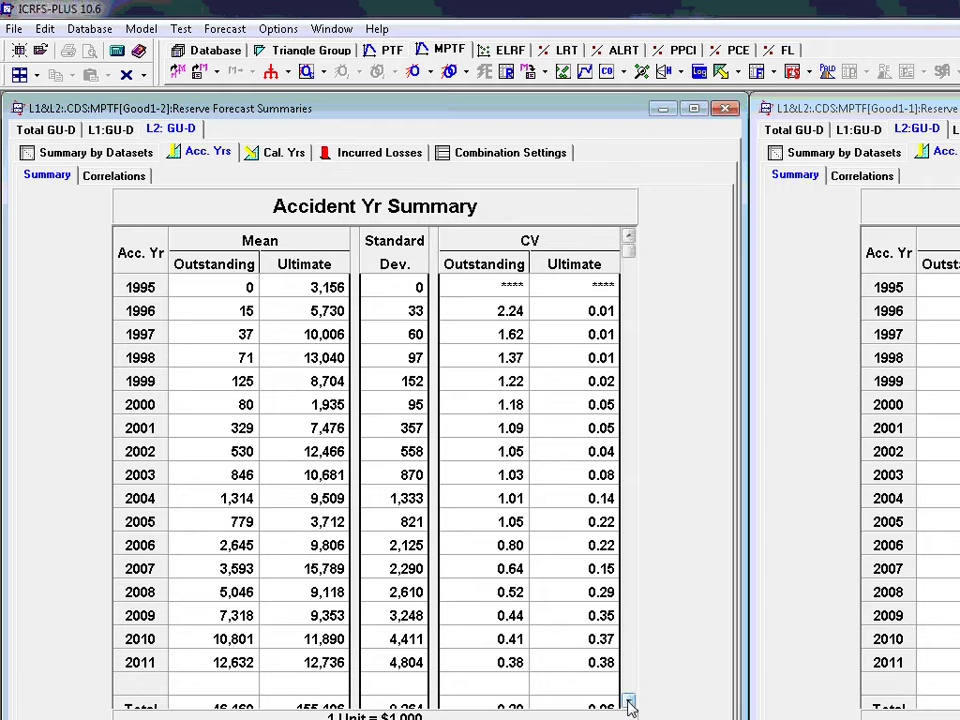
click(629, 702)
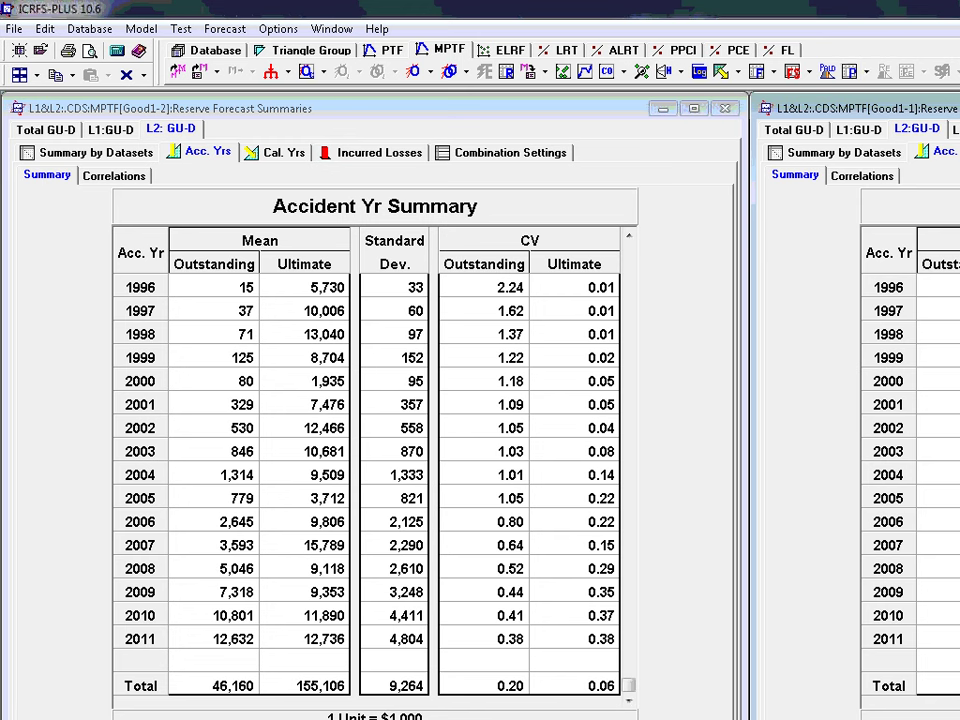
- List the forecast combinations stored in the L1&L2 triangle group and widen the name column to read their full names
click(300, 55)
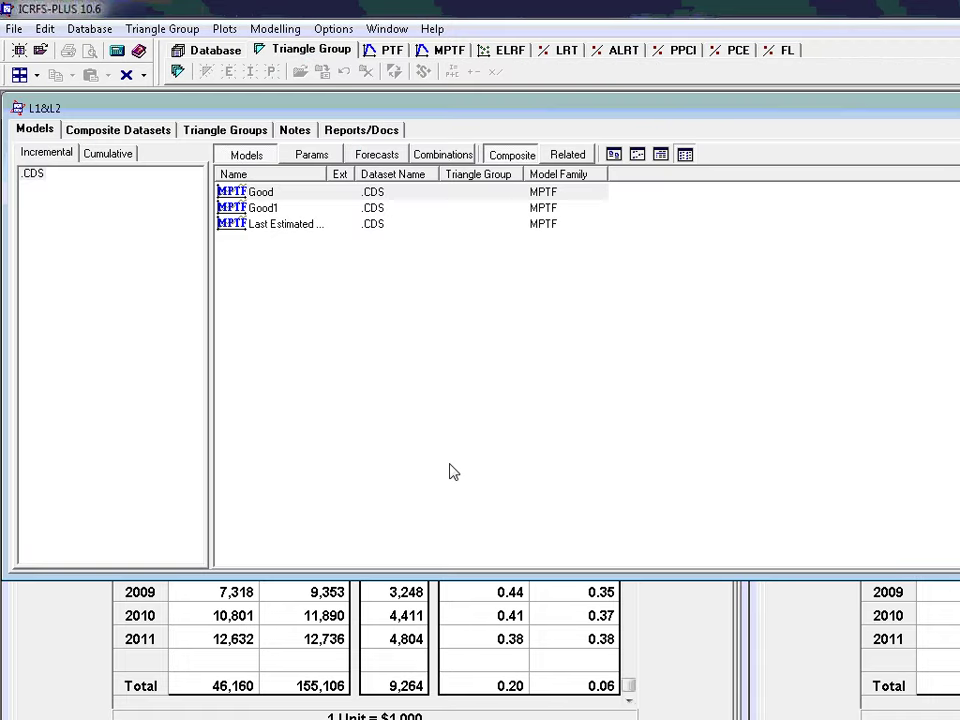
click(440, 155)
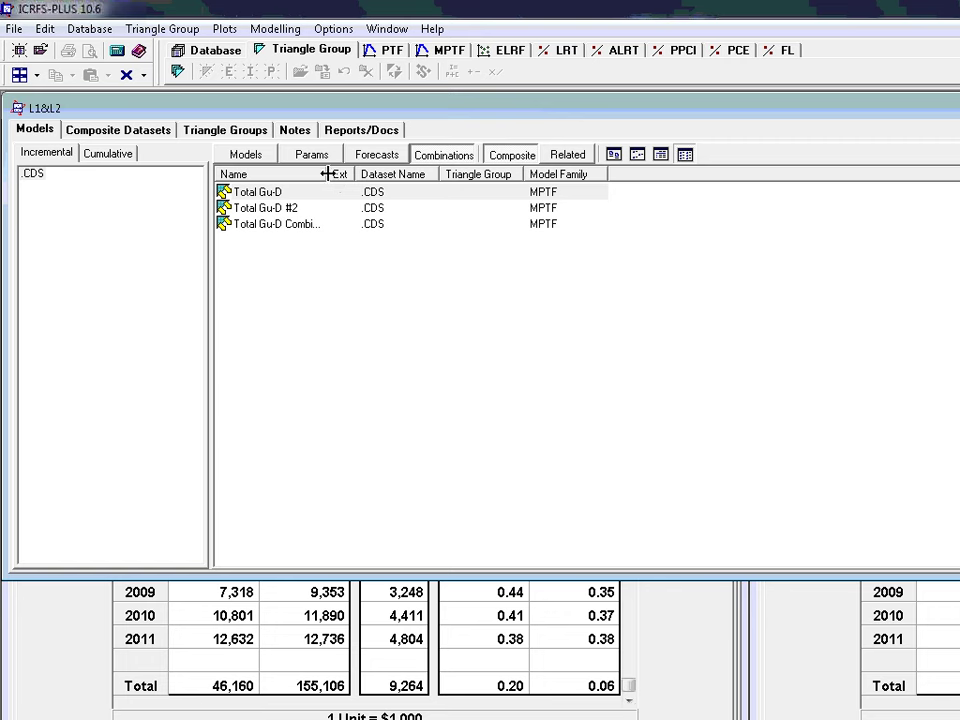
drag(327, 174, 351, 174)
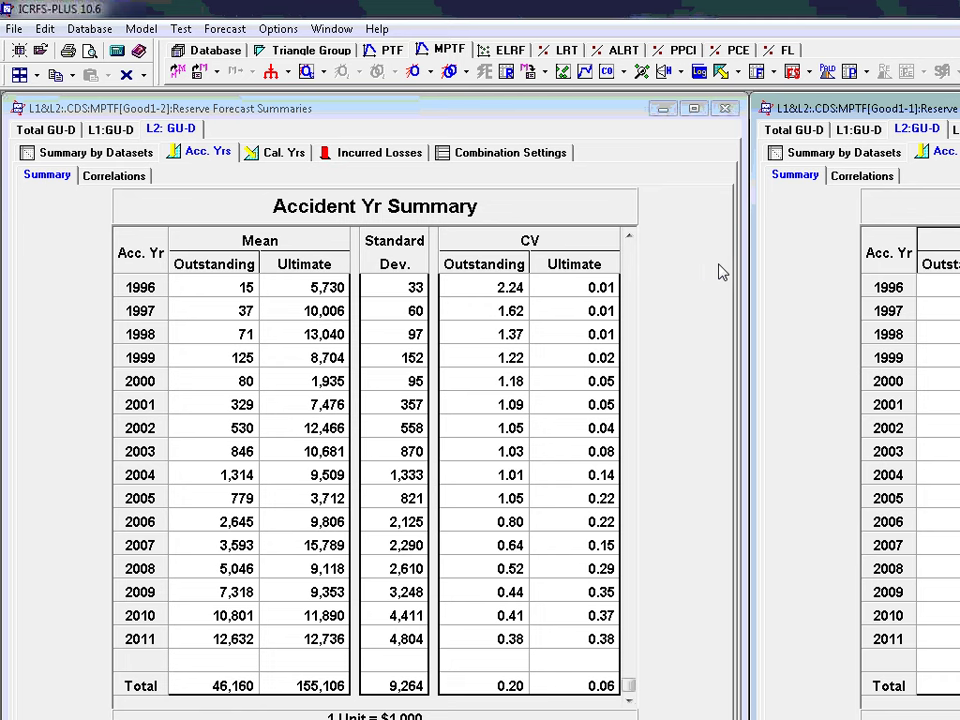
- Open the Total Gu-D Combined forecast combination setup of Good1-1 and review its period and future parameter options
click(737, 72)
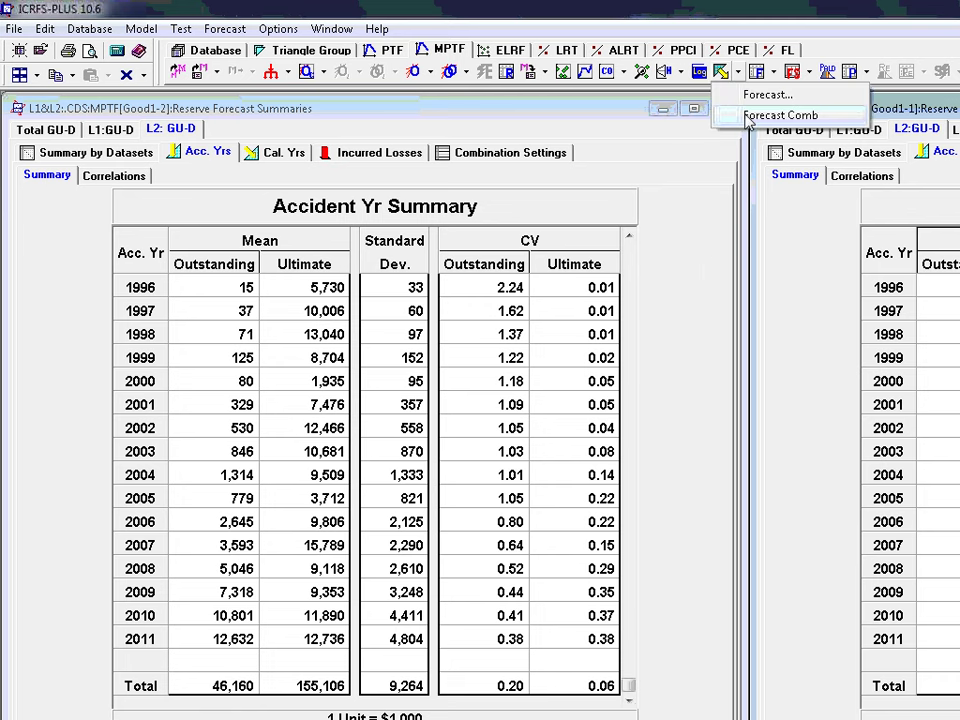
click(747, 117)
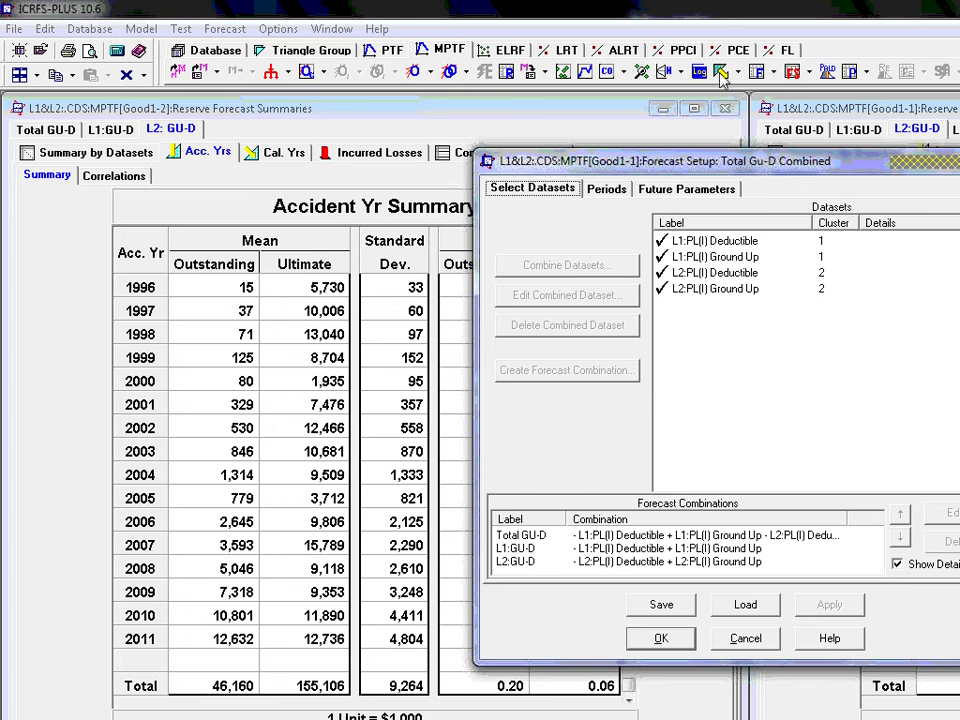
click(612, 191)
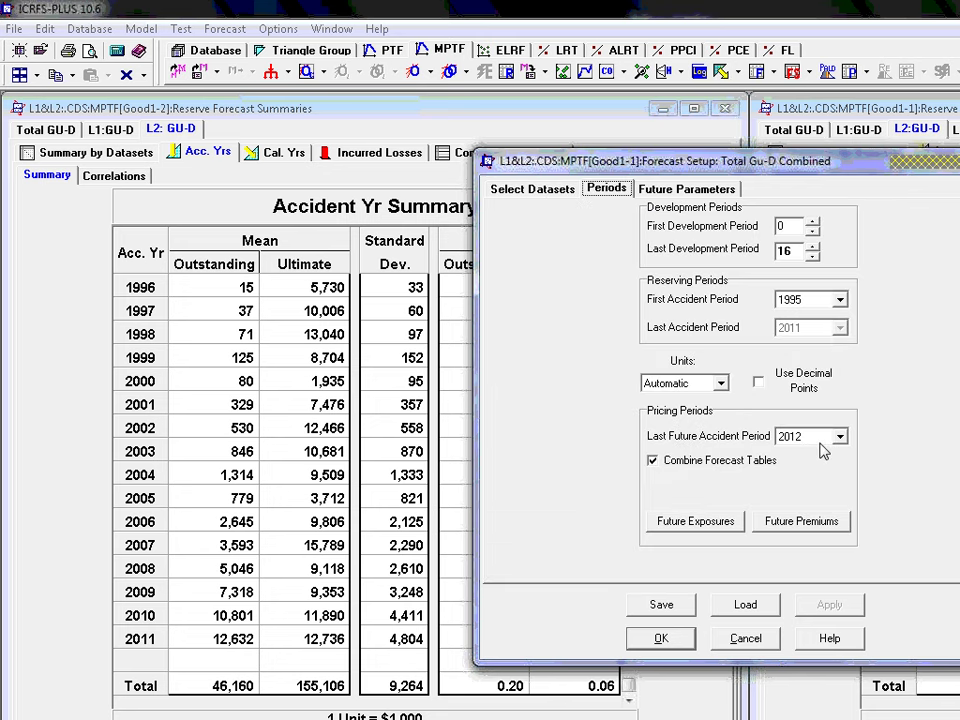
click(686, 189)
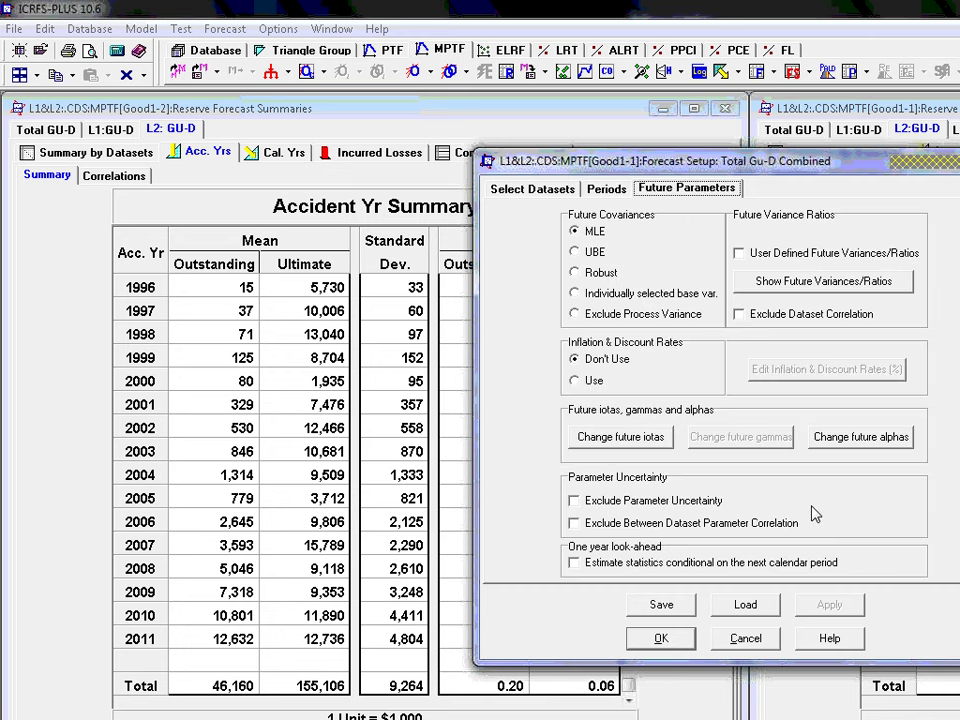